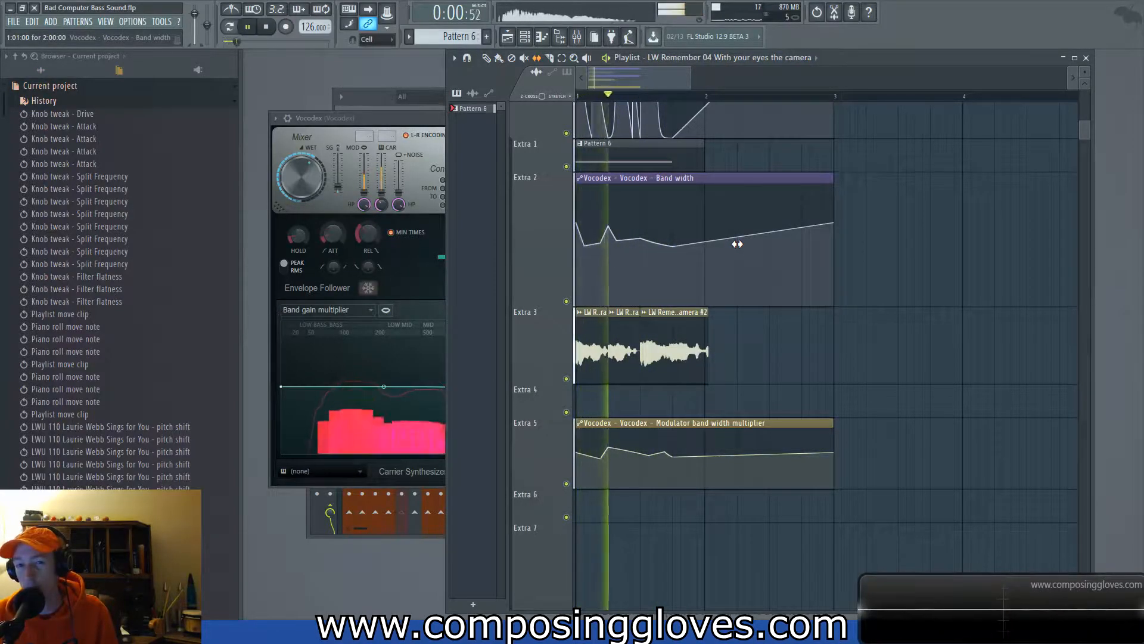
Stop playback, move the Vocodex window aside, open the Harmor 1 channel's synth and audition its sound
key("space")
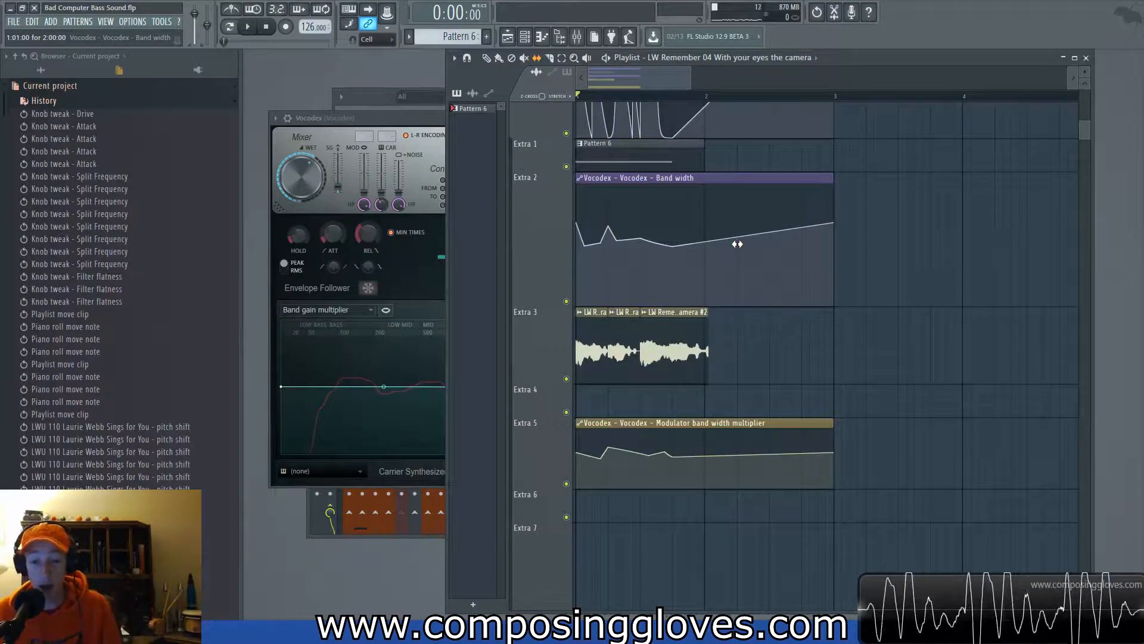
left_click_drag(390, 118, 487, 161)
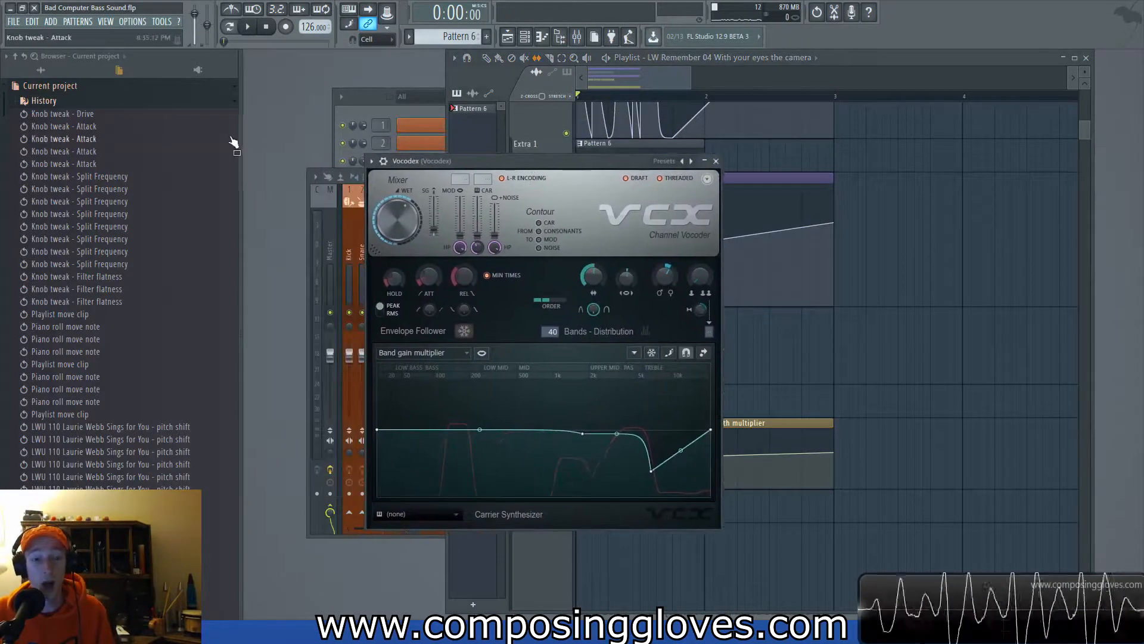
left_click(338, 138)
left_click(471, 196)
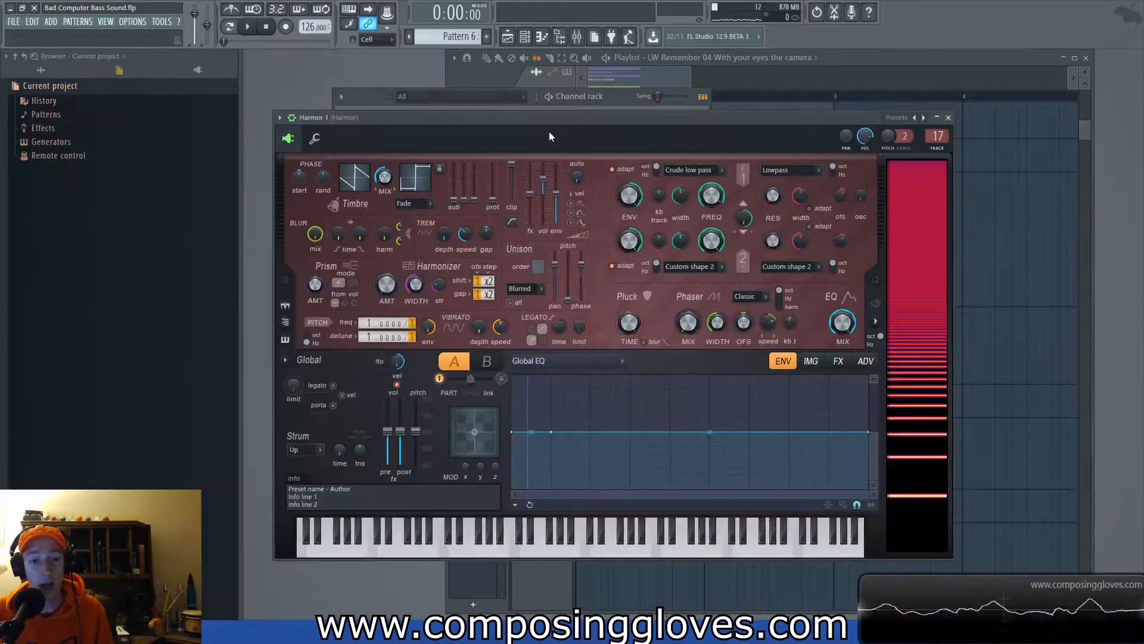
left_click_drag(623, 133, 599, 133)
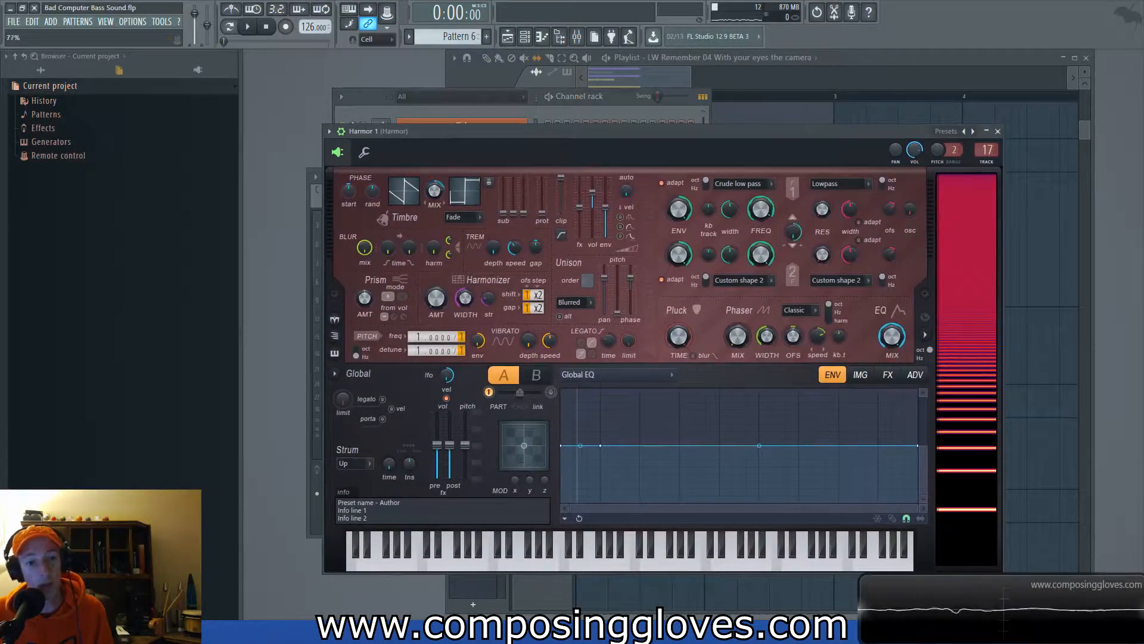
key("space")
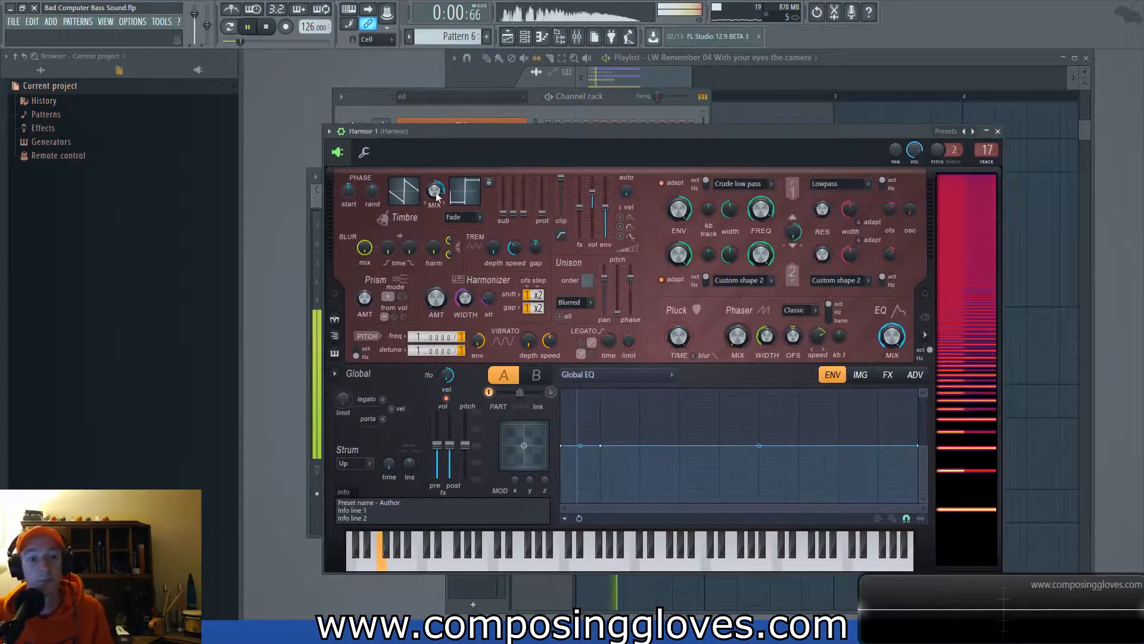
key("space")
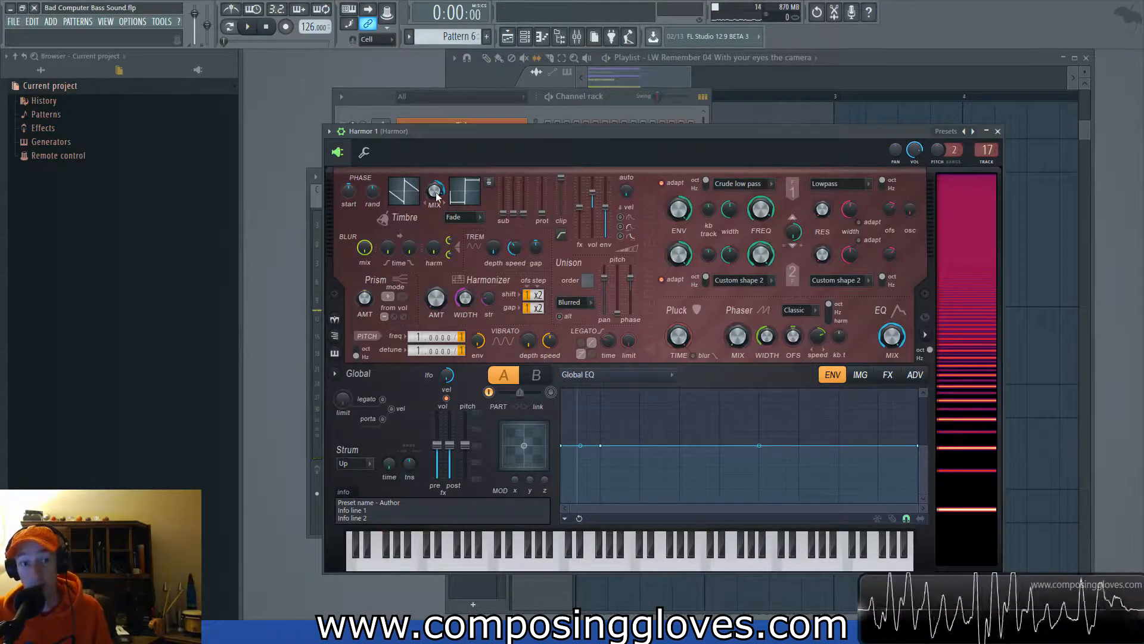
Show Harmor's effects, try a unison order of 4 with more pitch thickness, audition it and turn unison back off
left_click(887, 374)
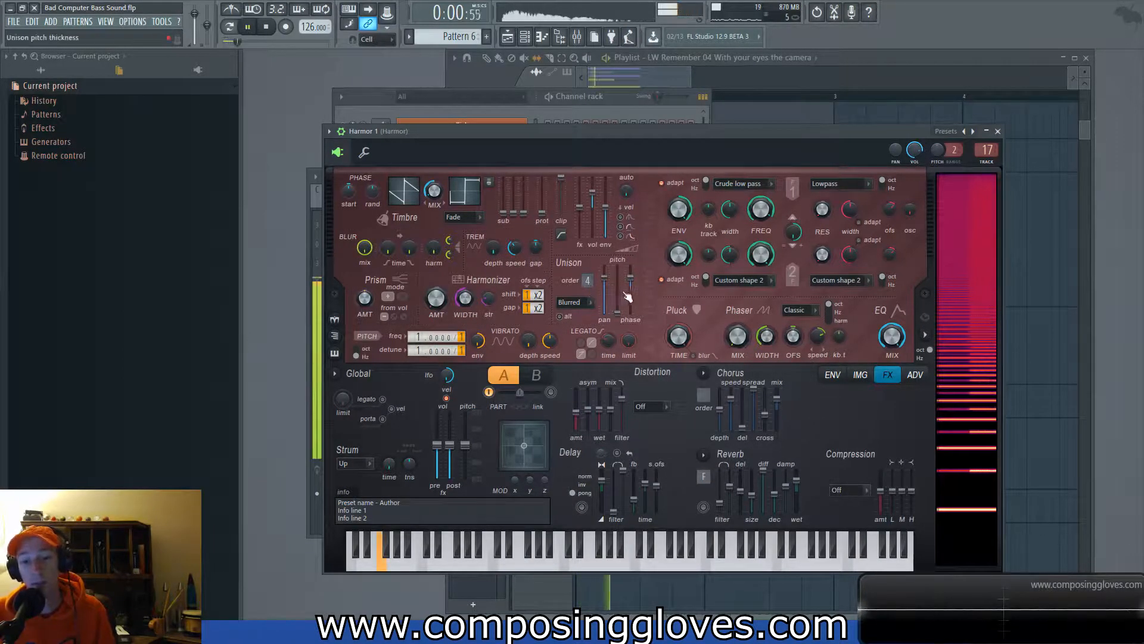
left_click_drag(621, 316, 620, 301)
key("space")
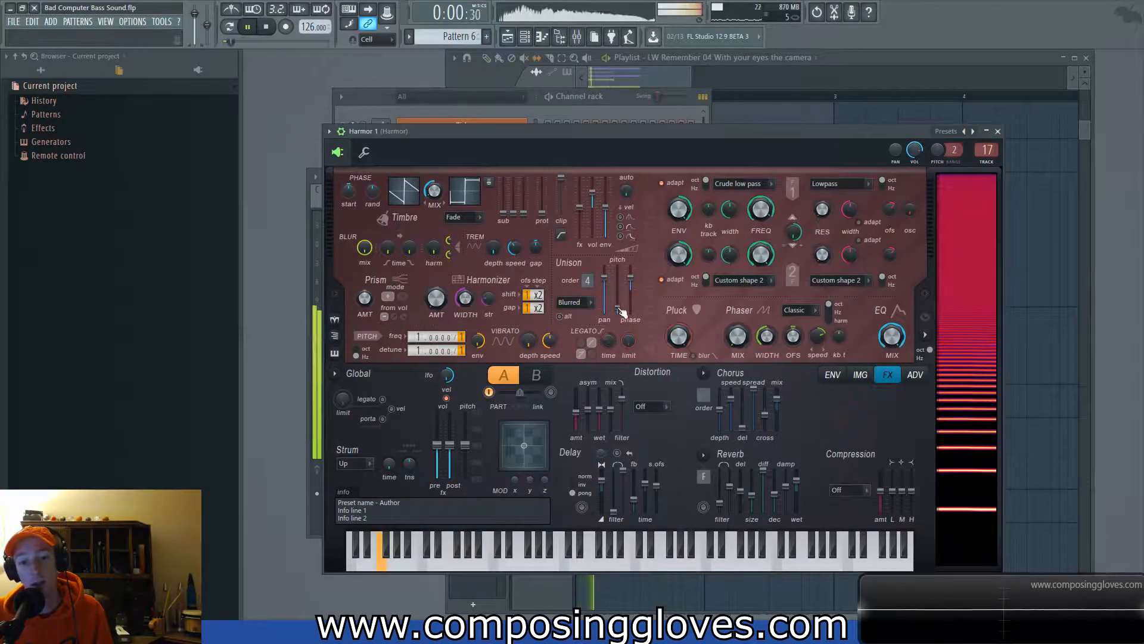
key("space")
mouse_move(585, 276)
left_mouse_down()
mouse_move(619, 316)
mouse_move(587, 291)
left_mouse_up()
key("space")
key("space")
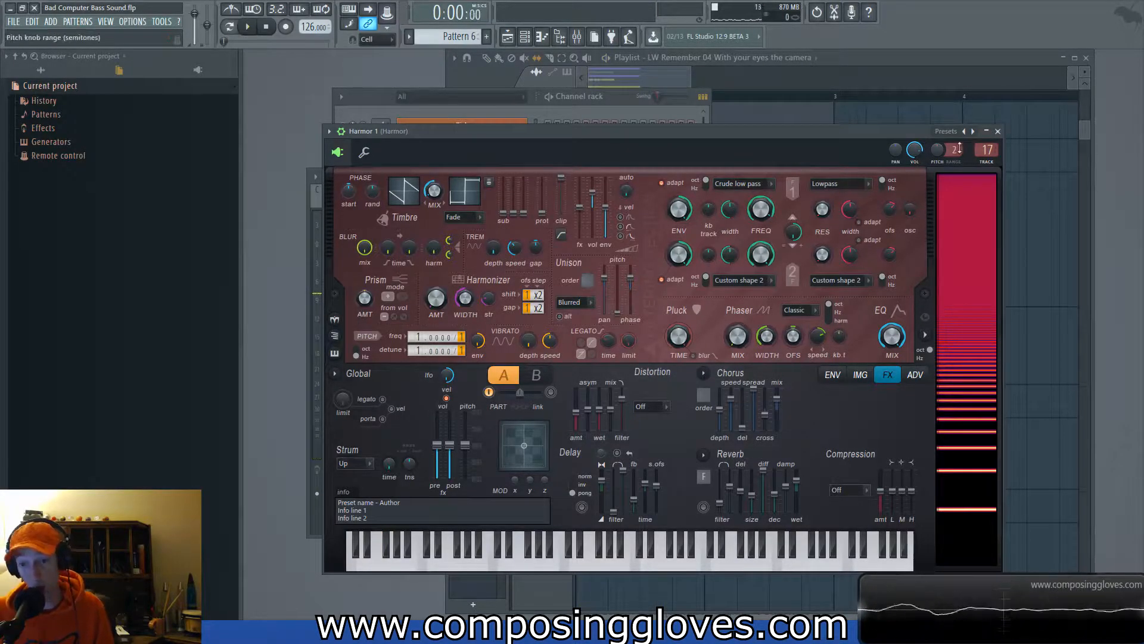
Close Harmor 1, return to the playlist, slip the audio inside the first vocal clip on Extra 3 and audition it
left_click_drag(772, 147, 714, 151)
left_click(940, 135)
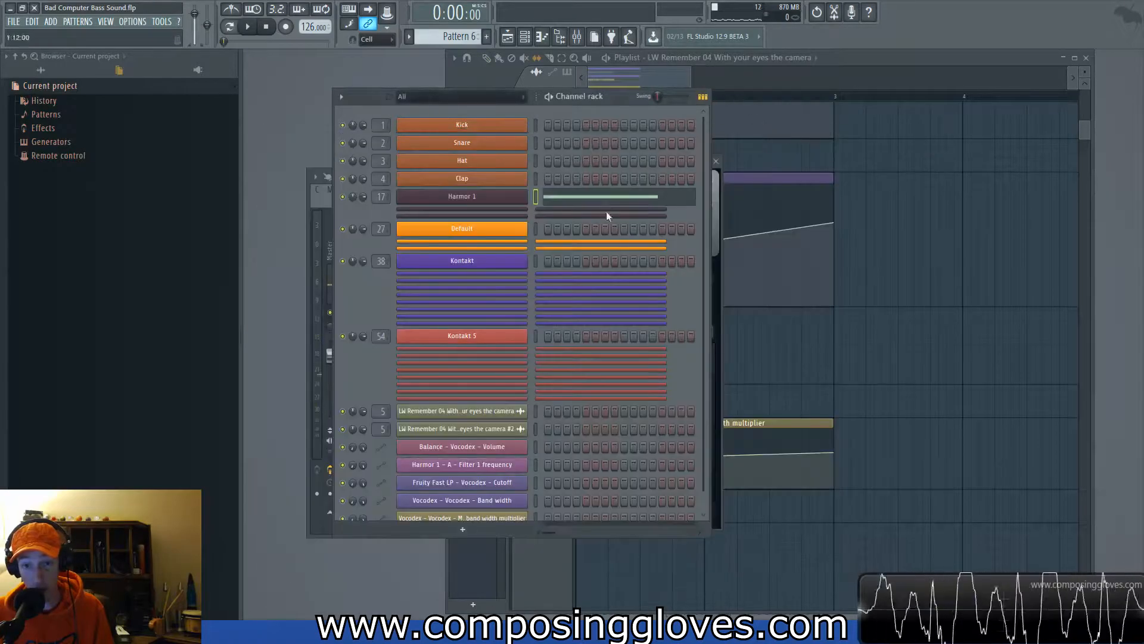
left_click(827, 60)
scroll(701, 268, "up", 4)
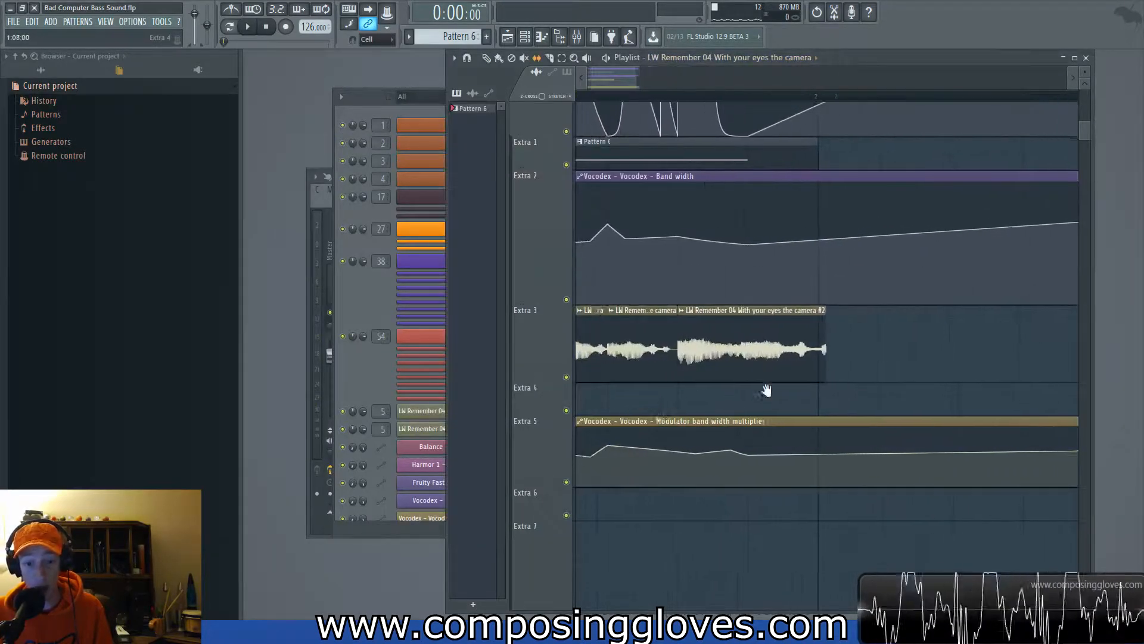
scroll(684, 393, "down", 1)
left_click_drag(638, 330, 517, 340)
key("space")
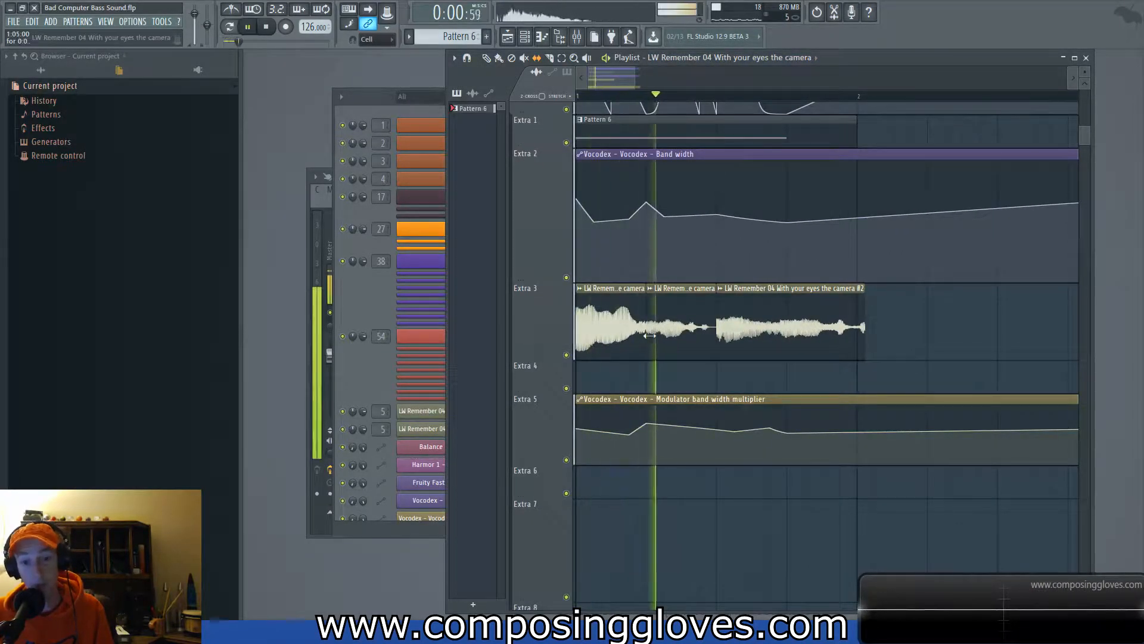
Slip the first vocal clip's audio to two other parts of the recording, auditioning each choice
key("space")
left_click_drag(605, 330, 859, 332)
key("space")
key("space")
left_click_drag(604, 329, 547, 330)
key("space")
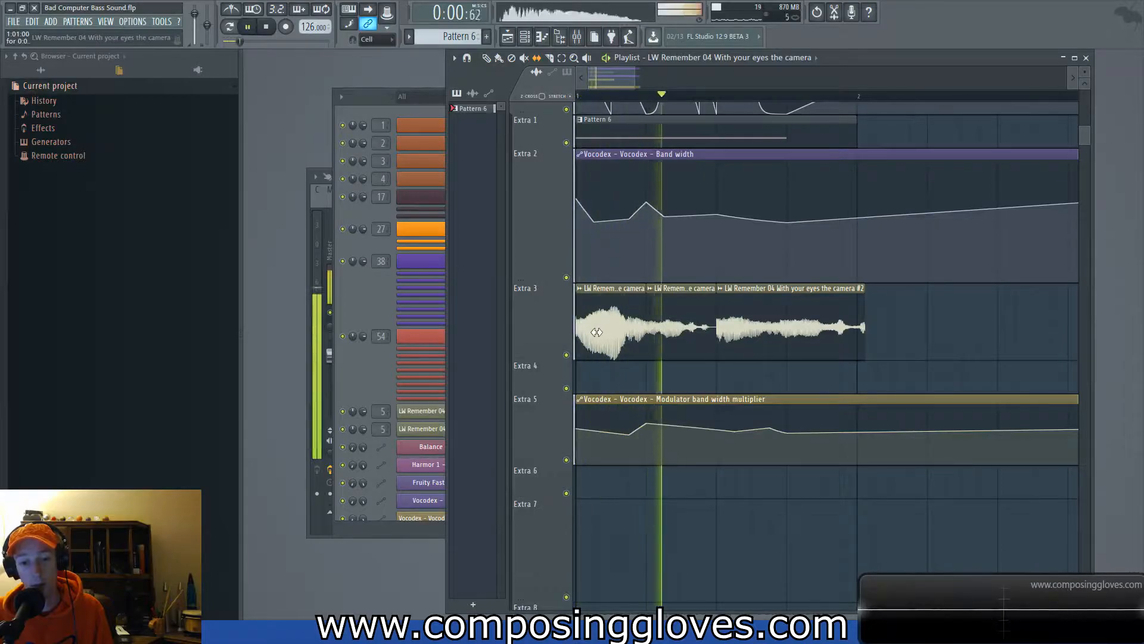
key("space")
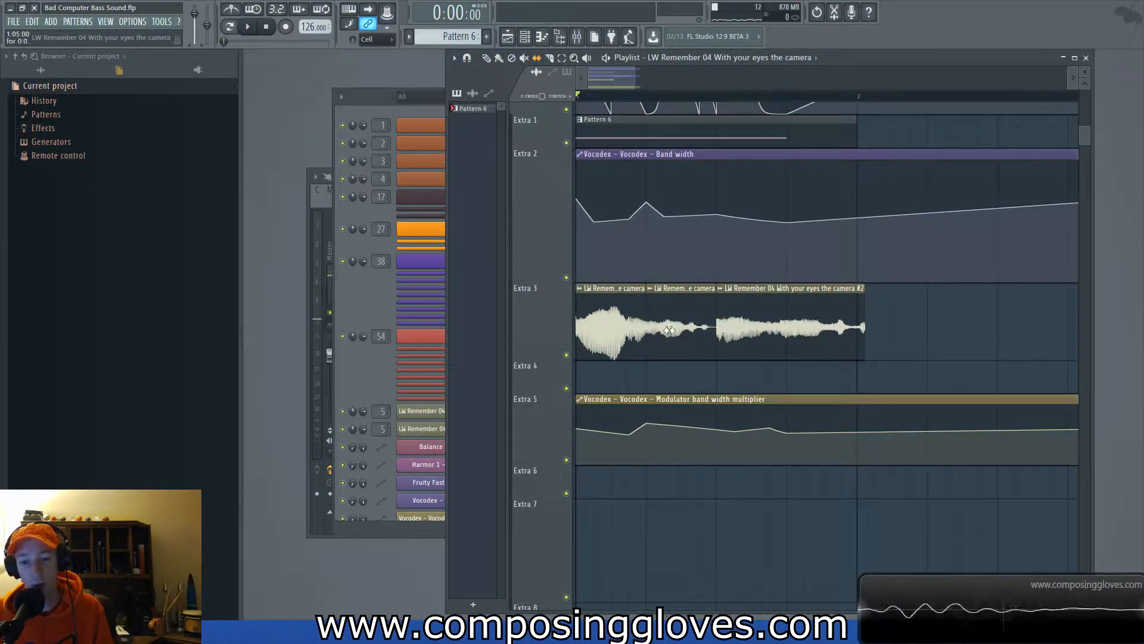
Slip the first vocal clip to a different part of the vocal, fine-tune its offset and play the result
left_click_drag(625, 334, 531, 332)
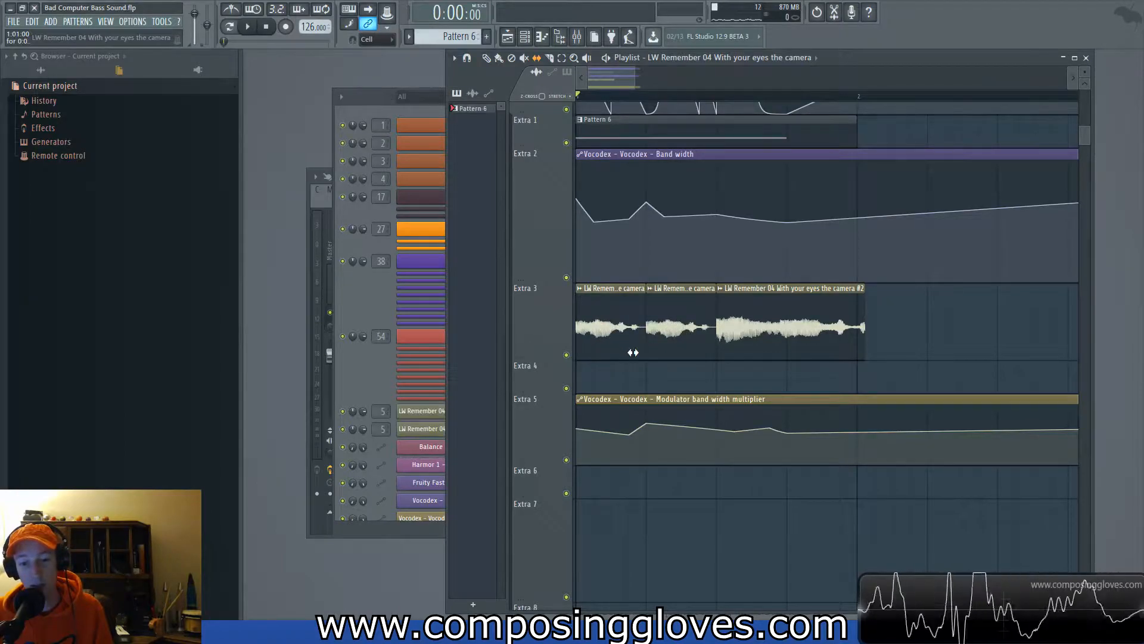
key("space")
key("space")
mouse_move(609, 340)
left_mouse_down()
mouse_move(644, 342)
mouse_move(600, 337)
left_mouse_up()
key("space")
key("space")
key("space")
key("space")
Open the first vocal clip's channel settings, set its time-stretching pitch to -1200 cents and compare the playback
right_click(612, 333)
left_click(635, 357)
double_click(605, 324)
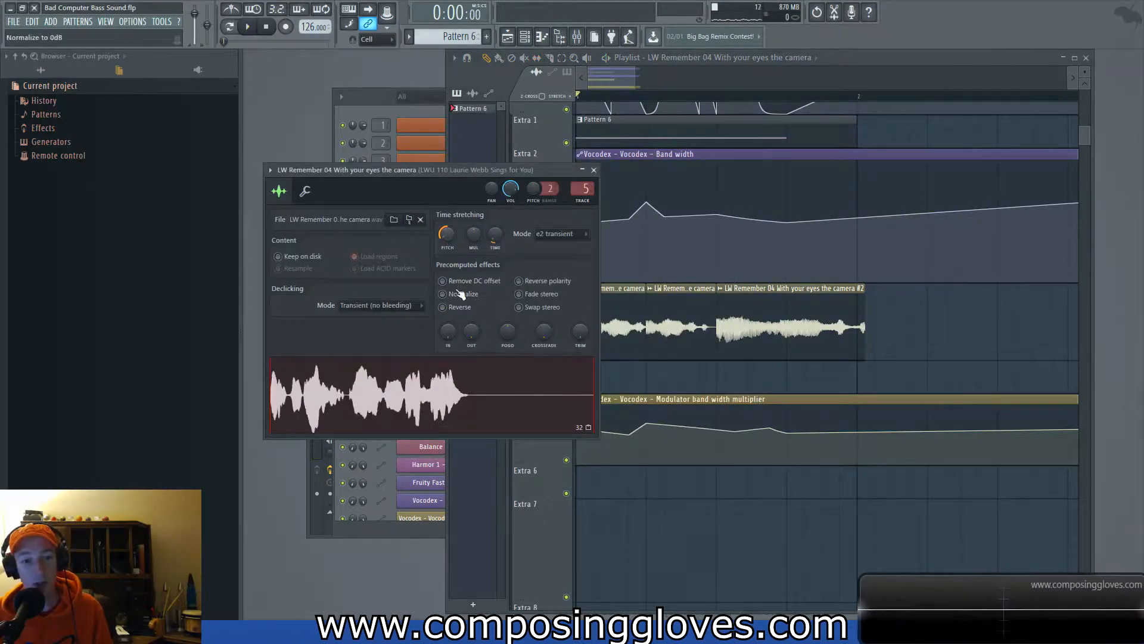
key("space")
key("space")
left_click_drag(446, 236, 447, 286)
key("space")
key("space")
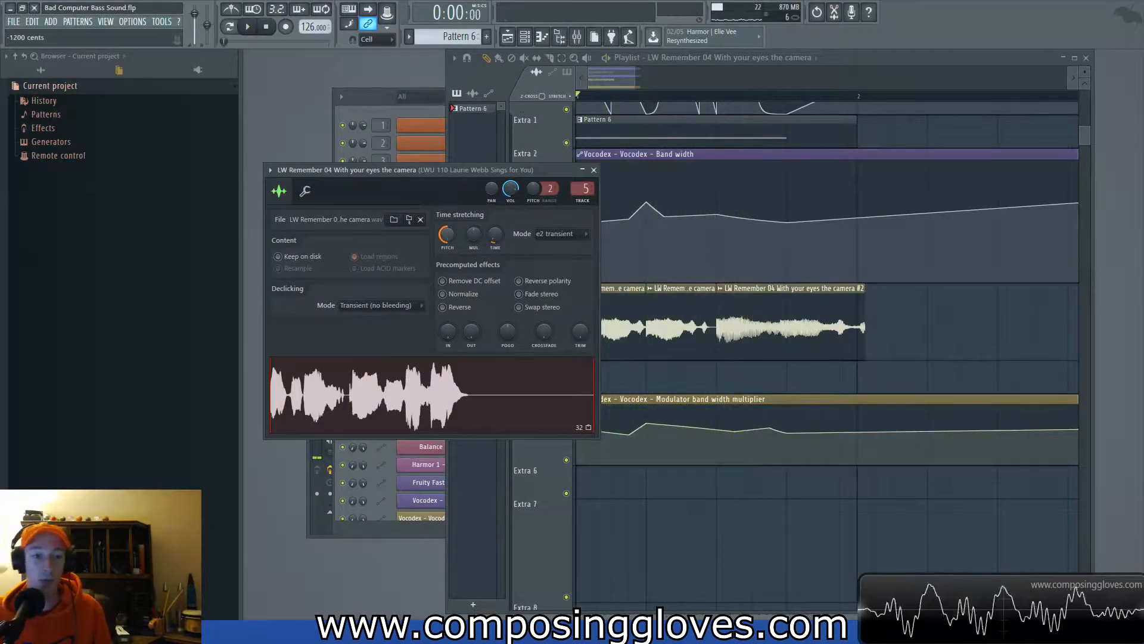
Try the e3 mono stretching mode on the vocal sample and audition it
left_click(560, 233)
left_click(565, 300)
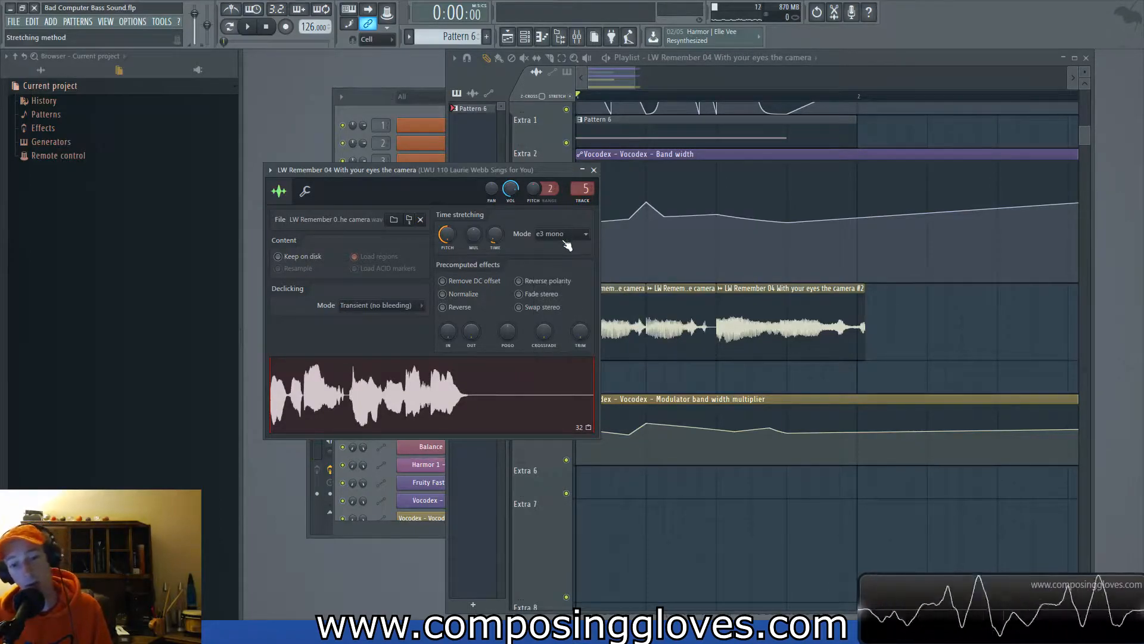
key("space")
key("space")
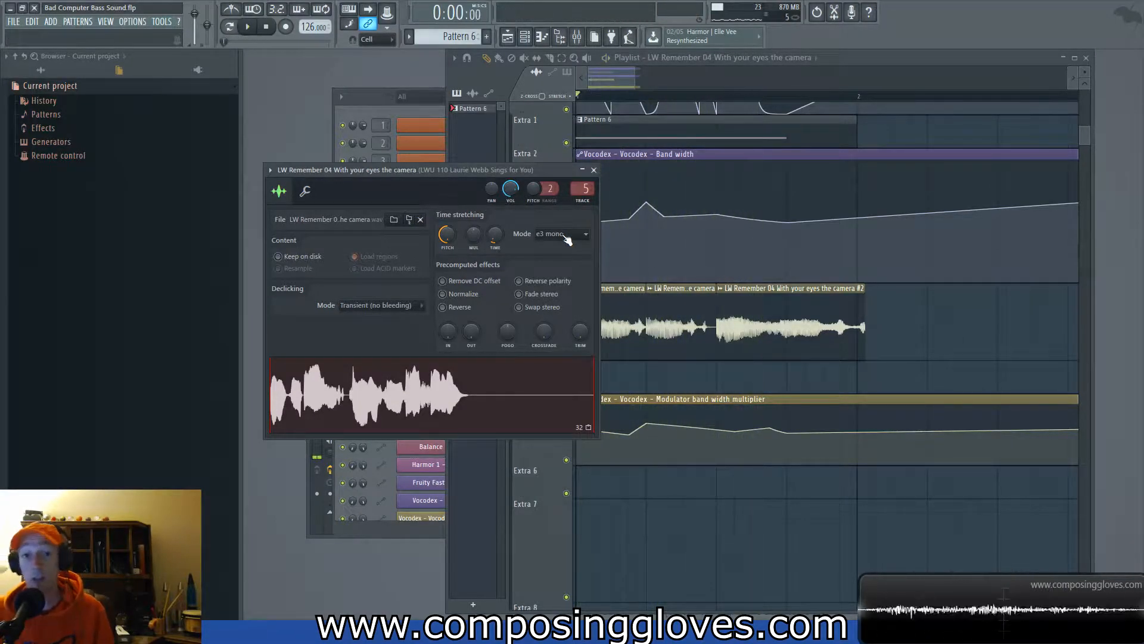
Set the vocal sample's stretching mode to Slice stretch, audition it and close its channel settings
scroll(566, 233, "down", 1)
key("space")
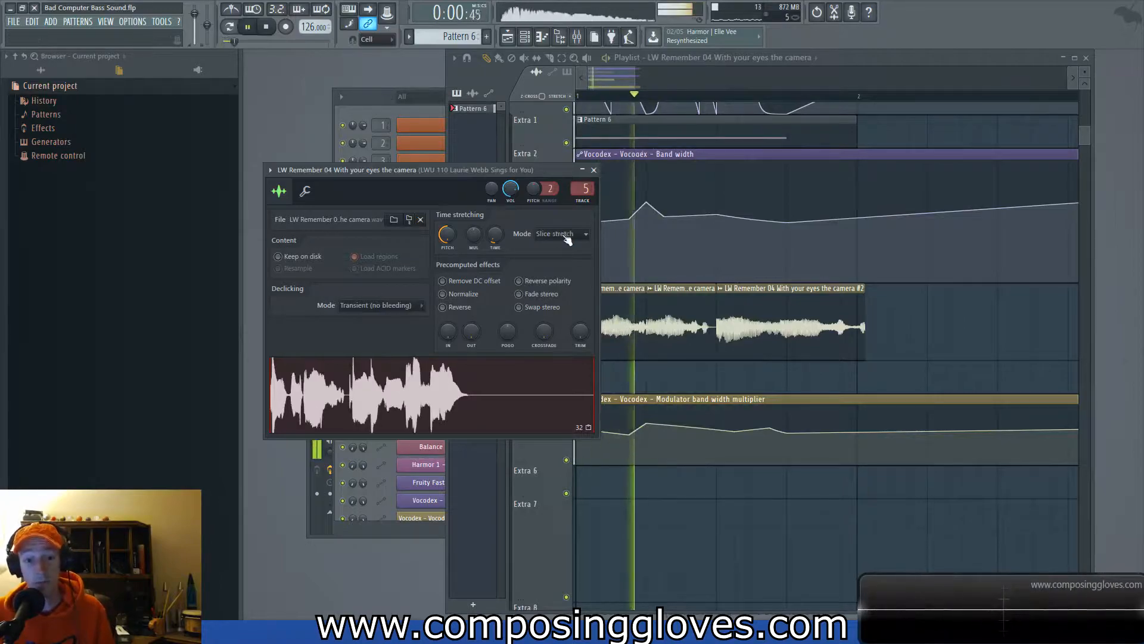
key("space")
left_click(593, 171)
Reduce the heights of the Master and Extra 2 playlist tracks so the whole arrangement fits in view
scroll(634, 222, "down", 4)
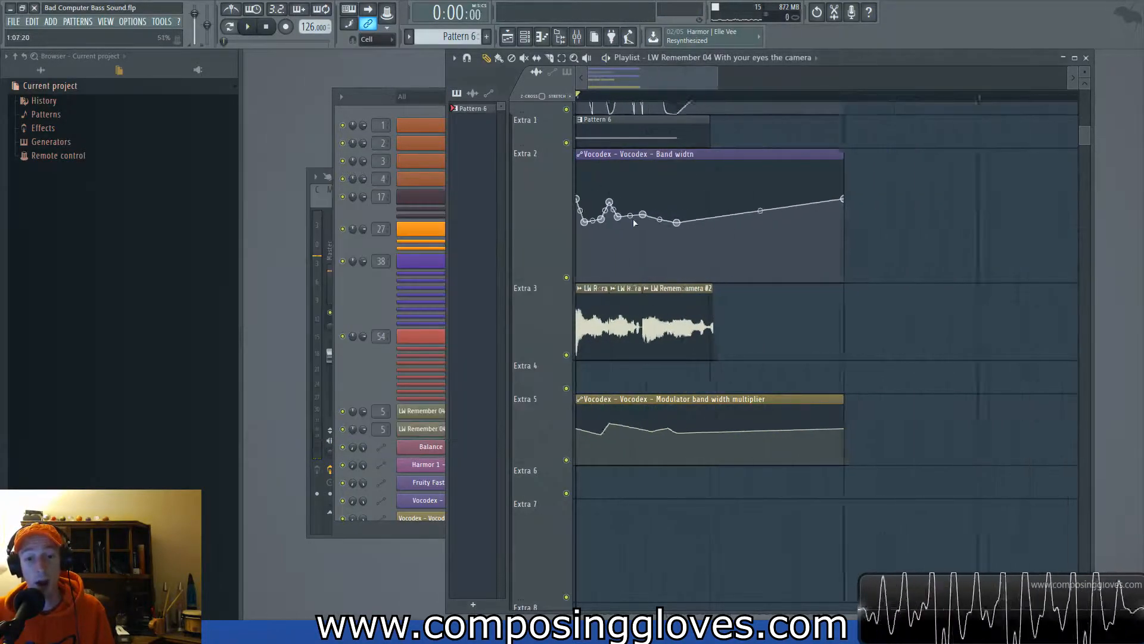
scroll(625, 219, "up", 4)
scroll(626, 218, "up", 1)
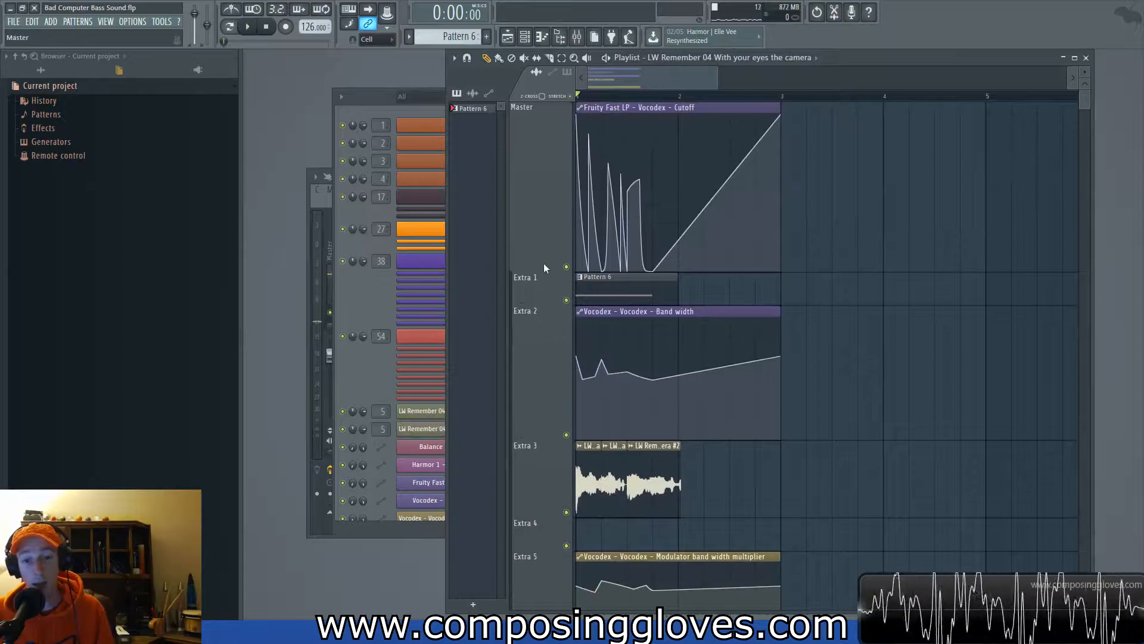
left_click_drag(537, 270, 537, 168)
left_click_drag(540, 338, 543, 272)
left_click_drag(590, 322, 715, 335)
left_click(748, 339)
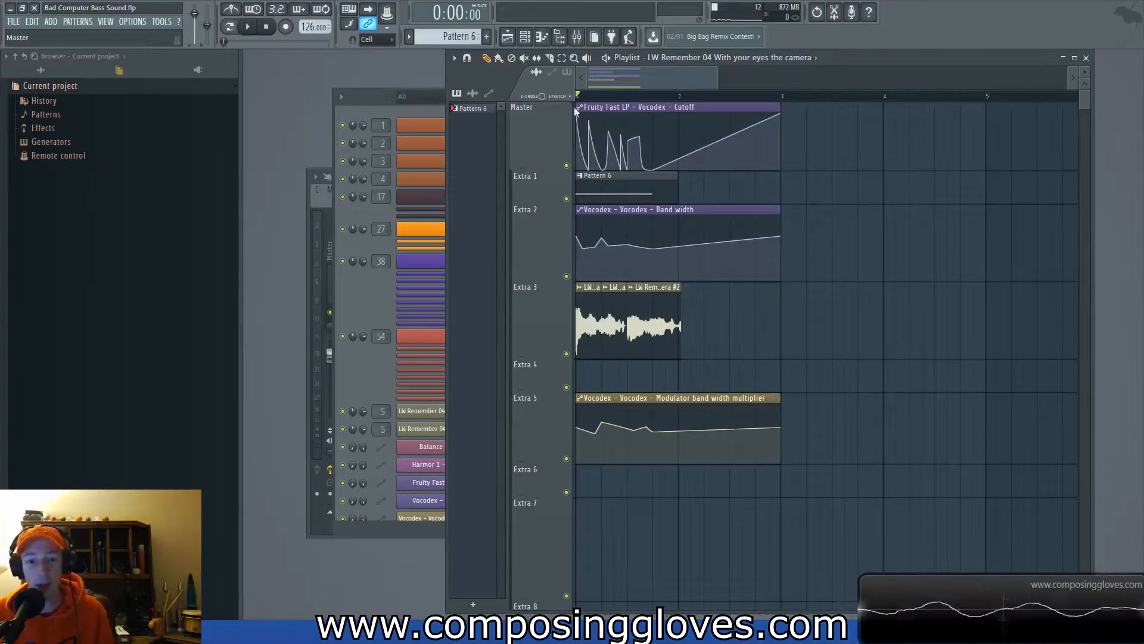
Inspect the Vocodex mixer track's effect chain, including the Vocodex and Fruity parametric EQ 2 plugins, and return to the playlist
left_click(577, 36)
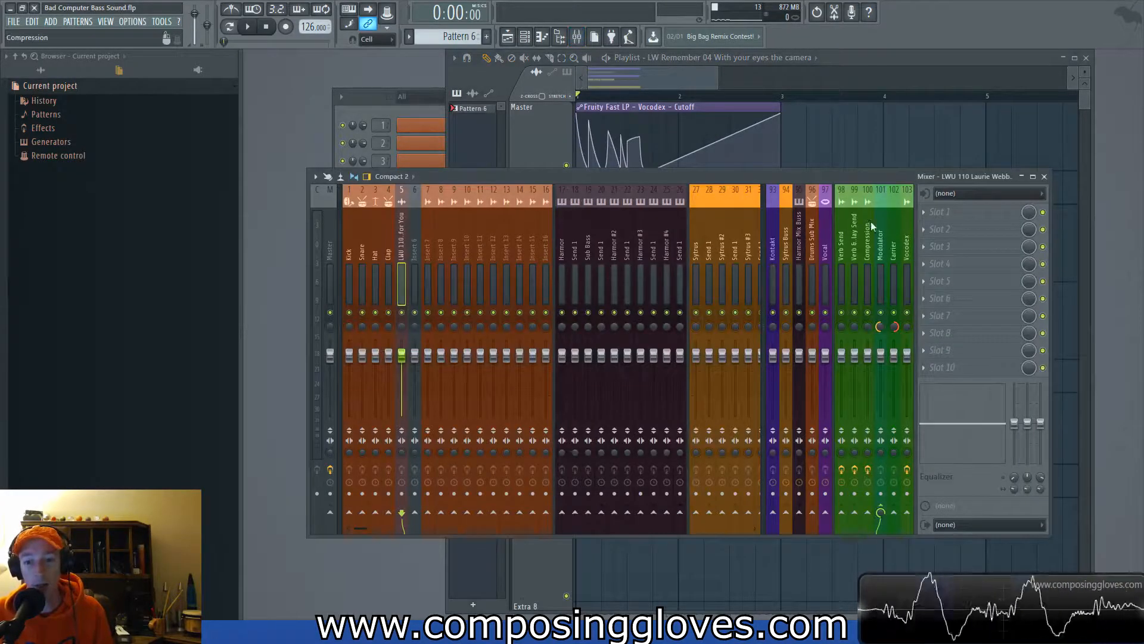
left_click(907, 232)
left_click(960, 213)
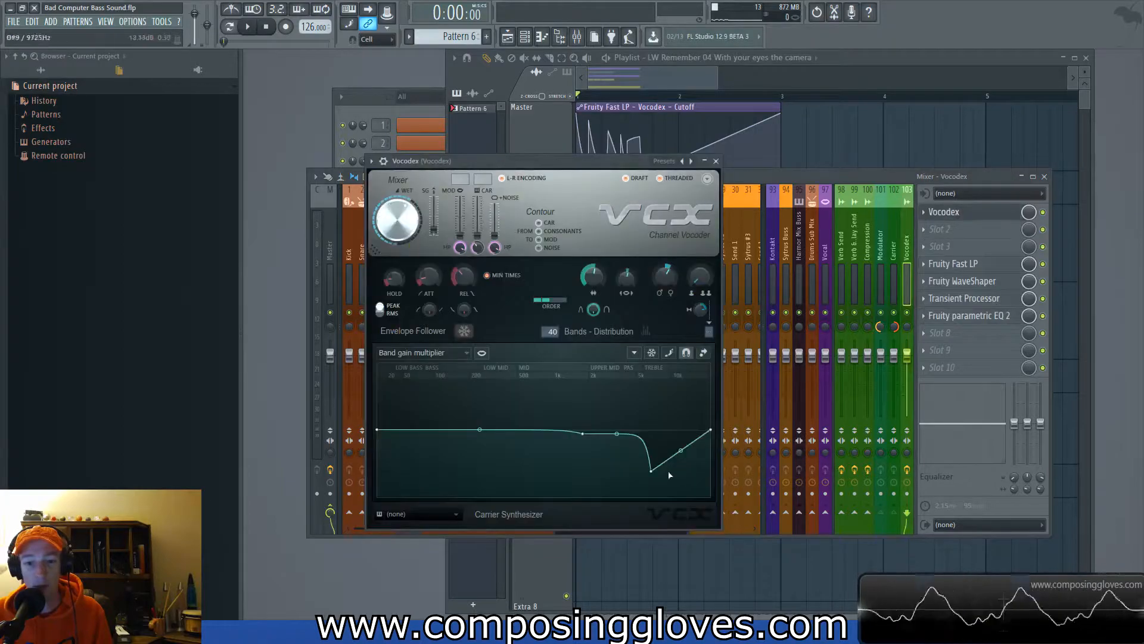
left_click(986, 319)
left_click(986, 319)
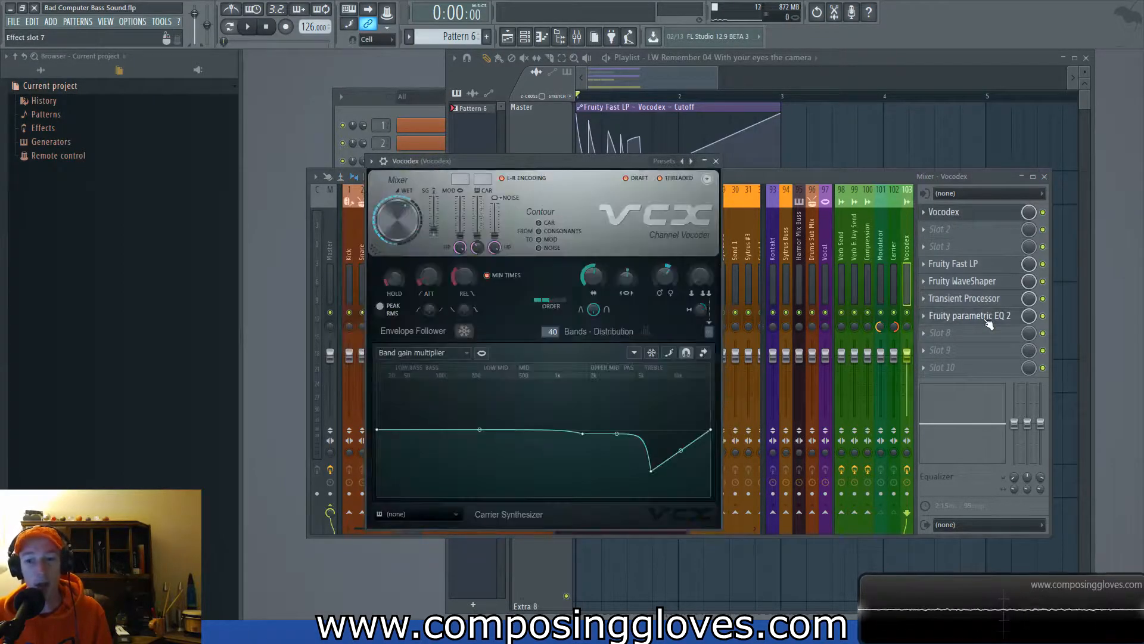
left_click(996, 213)
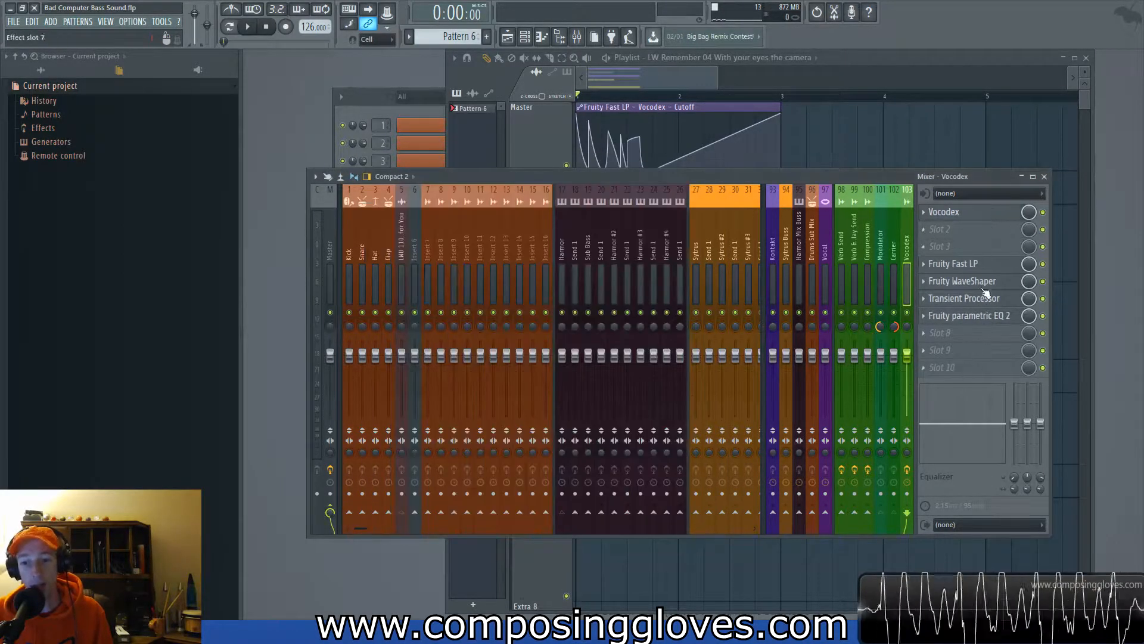
left_click(683, 80)
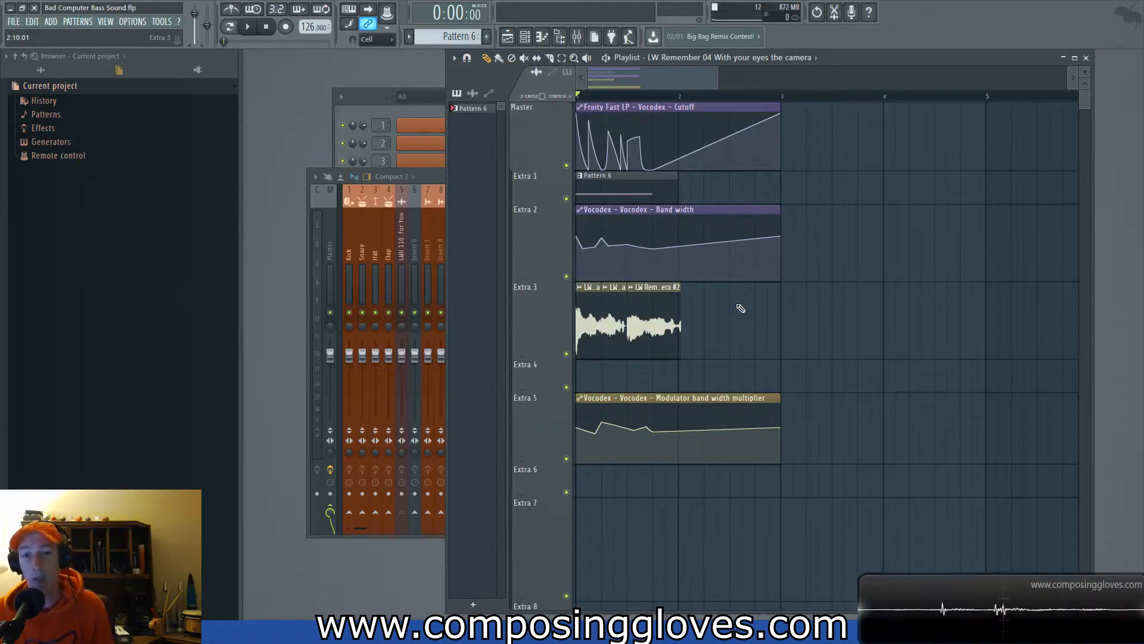
Bring back the mixer and briefly view the Vocodex plugin on the Vocodex track
left_click(435, 179)
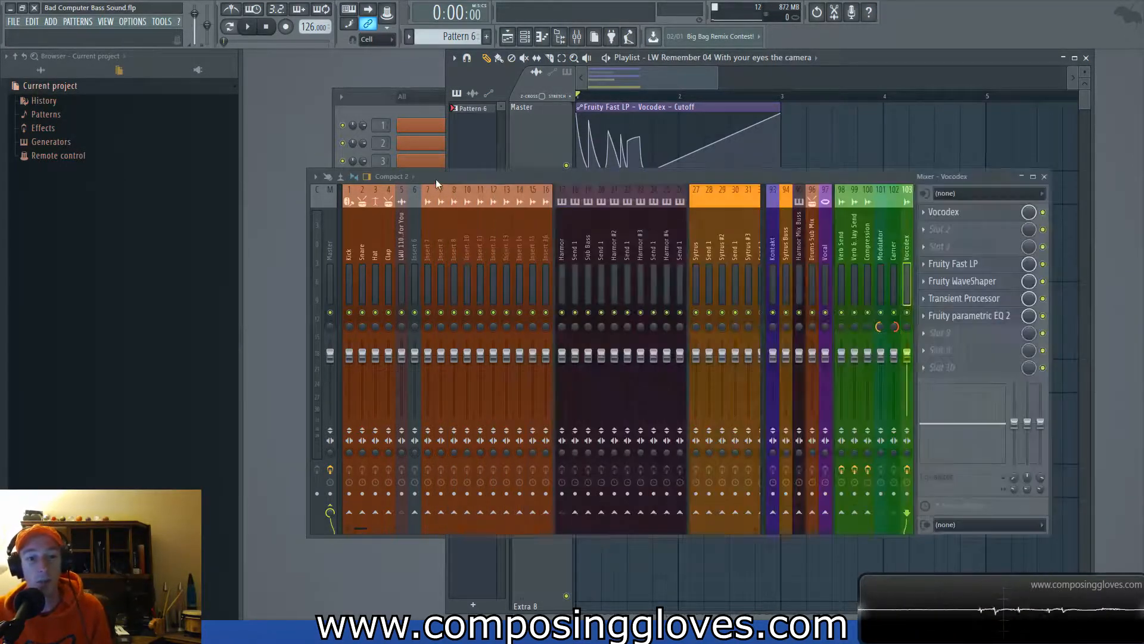
left_click(979, 213)
left_click(980, 213)
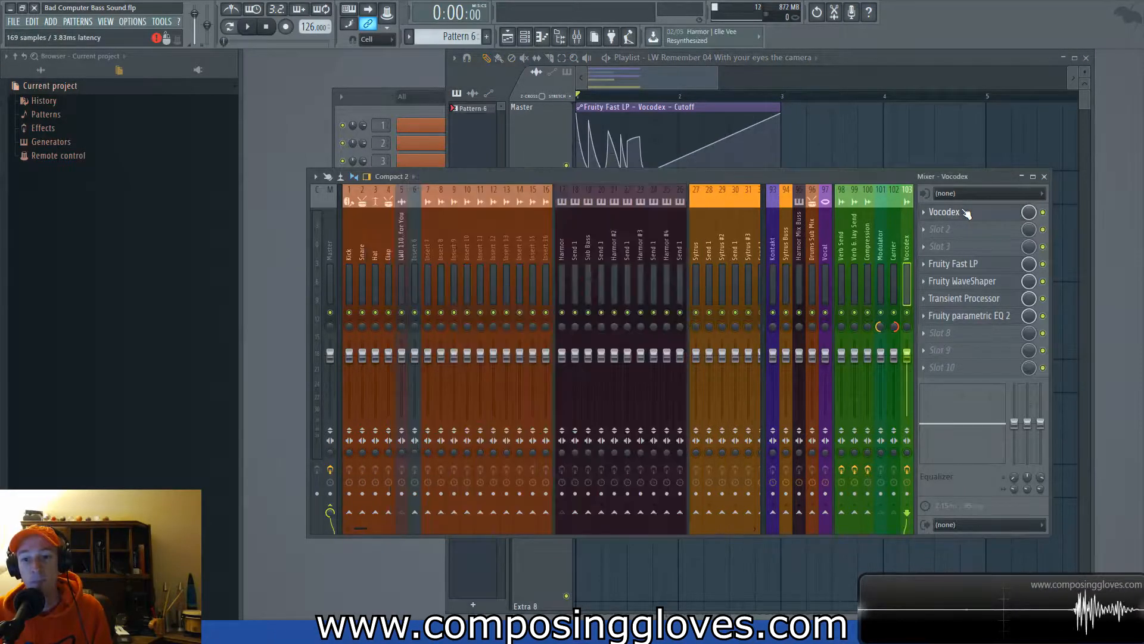
In the playlist, select all clips and deselect them, select only the Master to Extra 3 clips and clear that selection
left_click(674, 77)
scroll(628, 203, "up", 4)
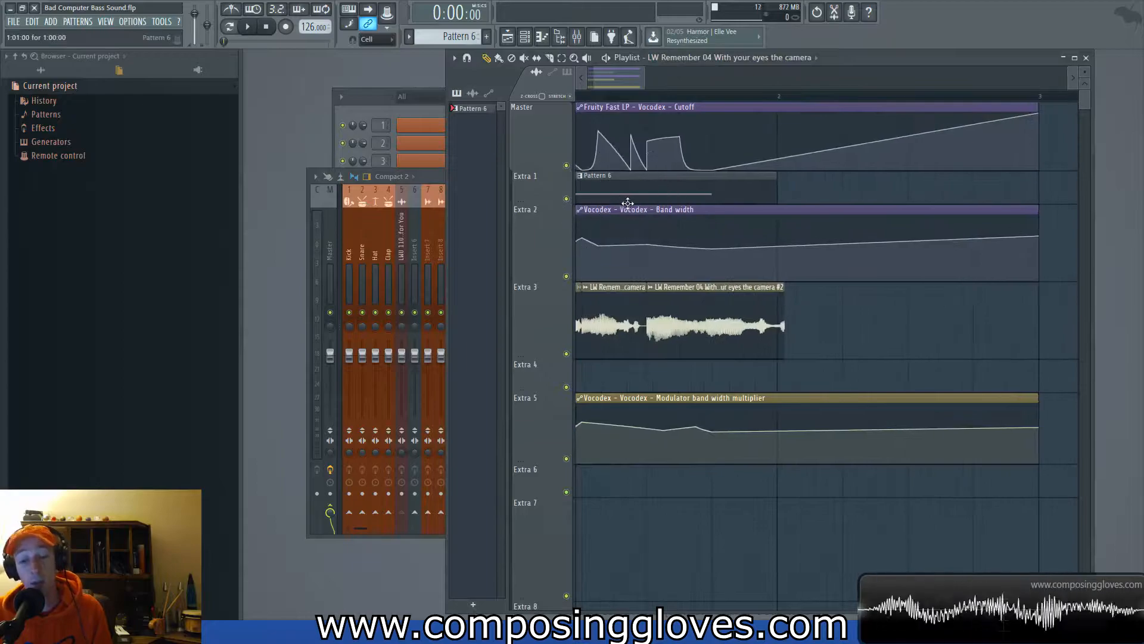
scroll(627, 203, "up", 2)
left_click_drag(596, 107, 841, 463)
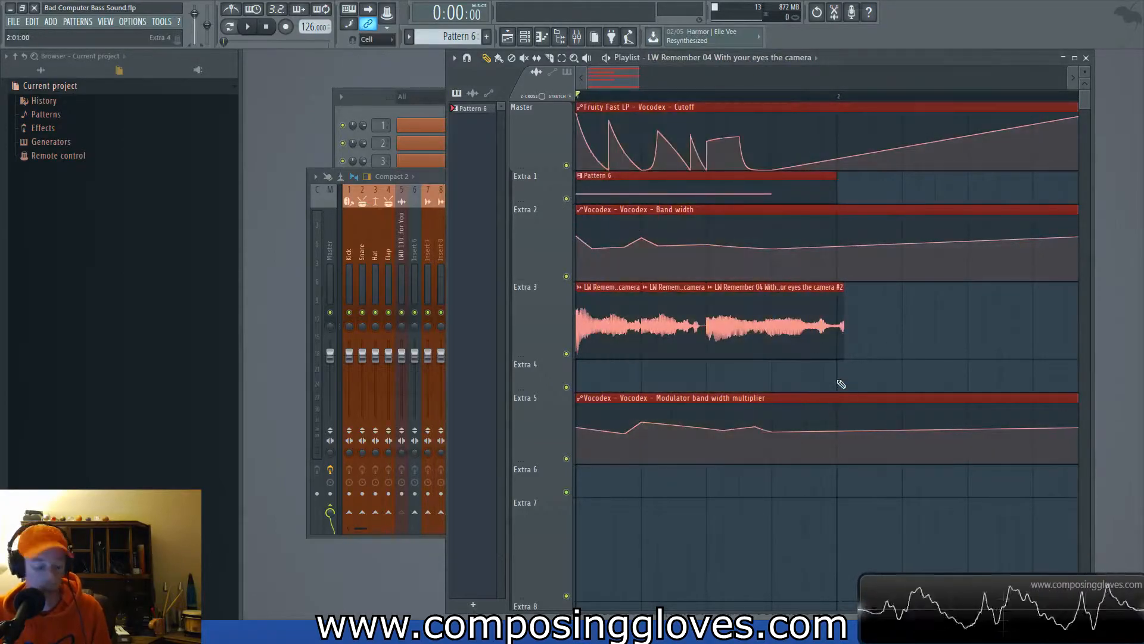
key("ctrl+d")
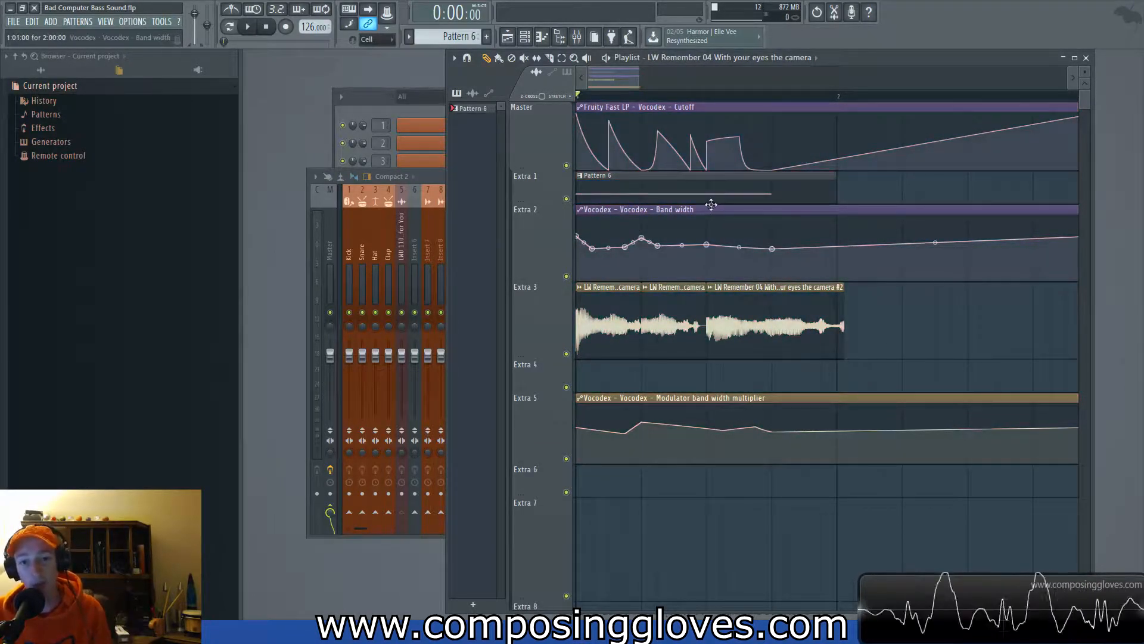
left_click_drag(601, 103, 812, 359)
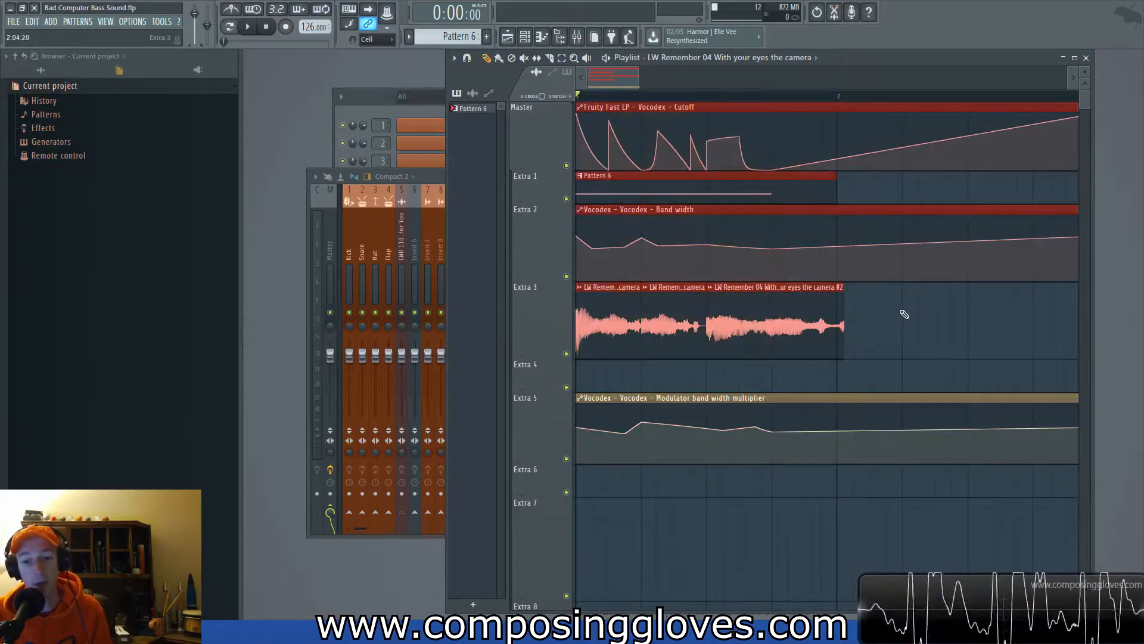
key("ctrl+d")
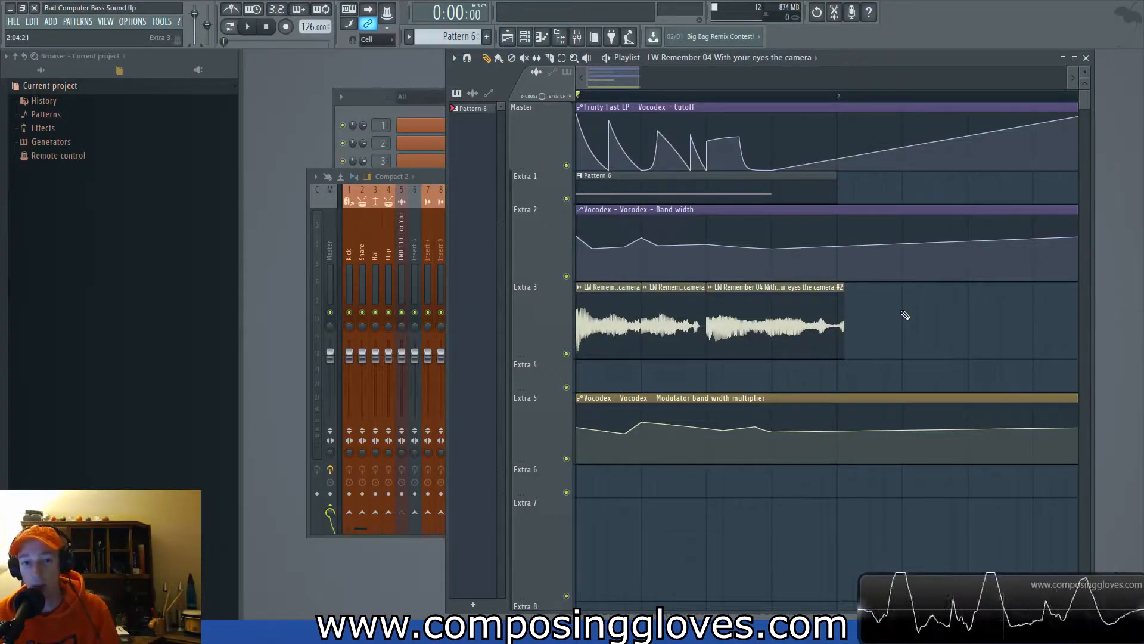
Inspect the Fruity WaveShaper and Transient Processor effects on the Vocodex mixer track and return to the playlist
left_click(577, 37)
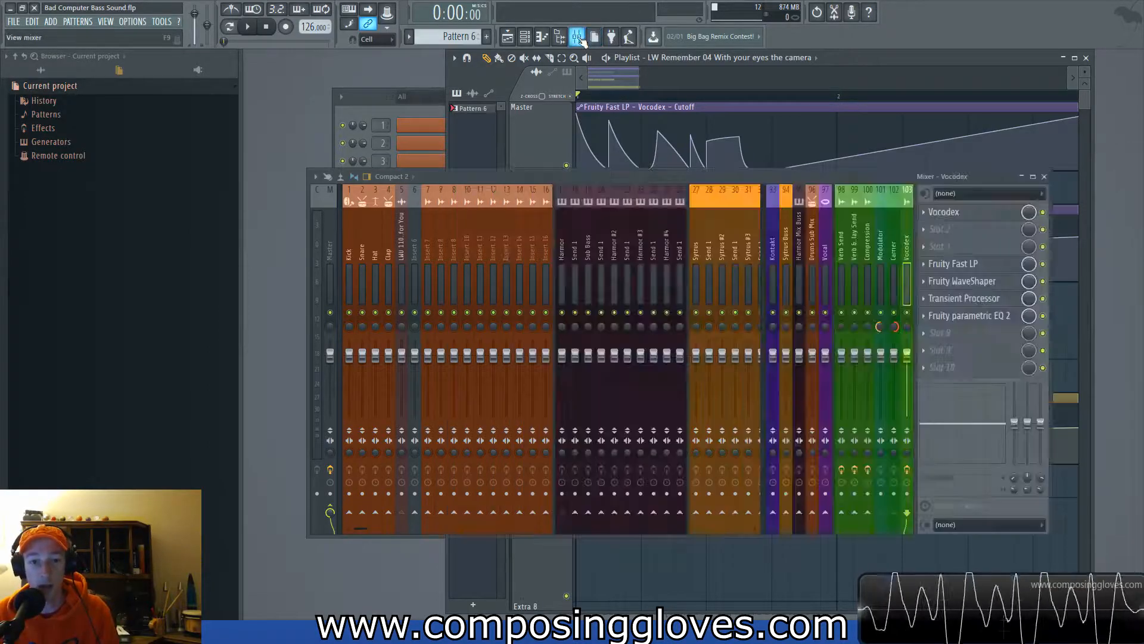
left_click(962, 280)
left_click(962, 280)
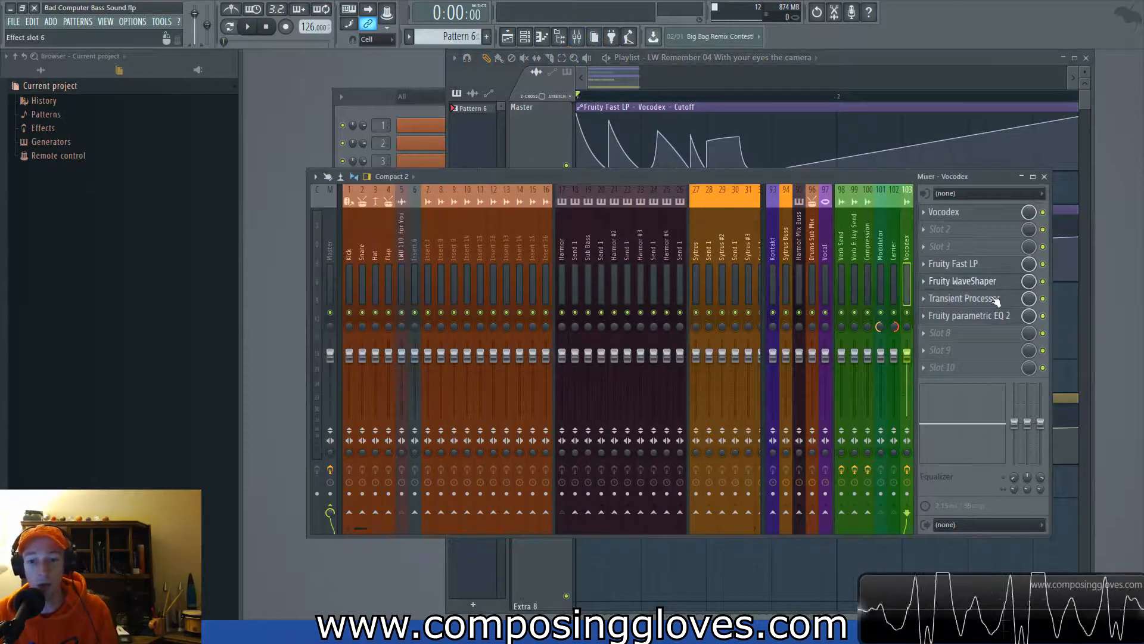
left_click(994, 299)
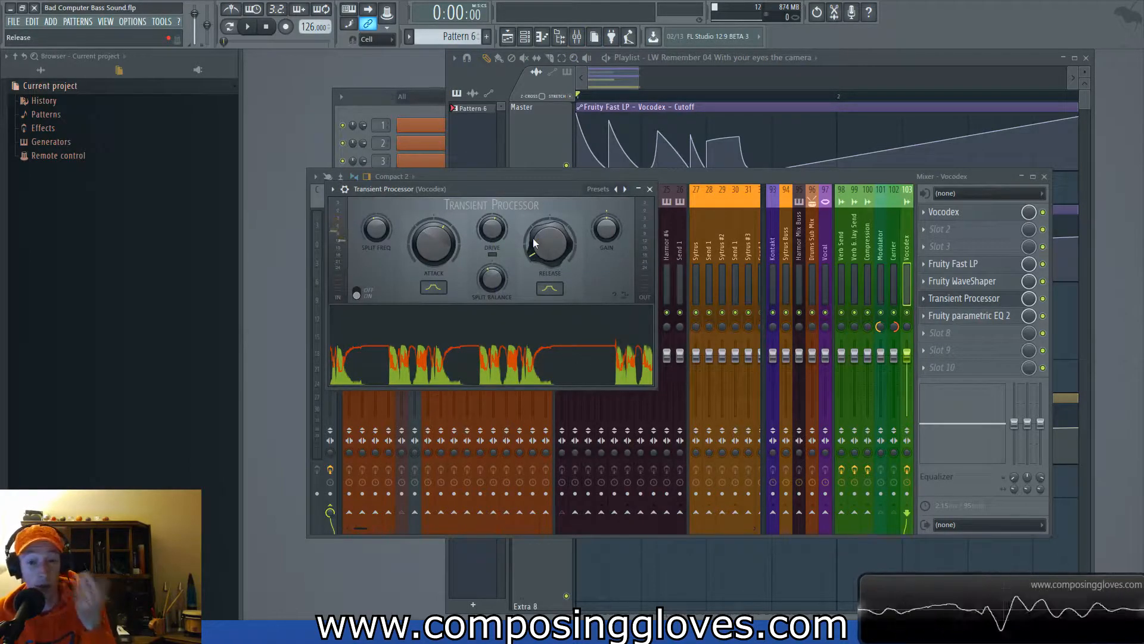
left_click(650, 189)
left_click(628, 83)
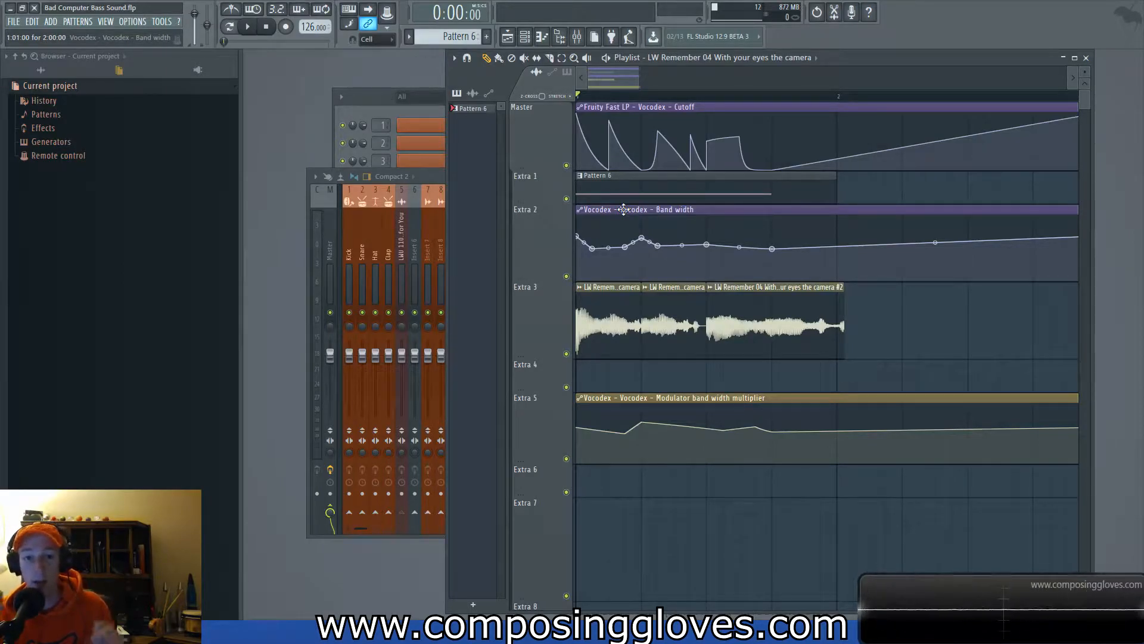
Inspect the first vocal clip's channel settings and the Harmor 1 note of Pattern 6 in the piano roll
left_click_drag(625, 340, 708, 338)
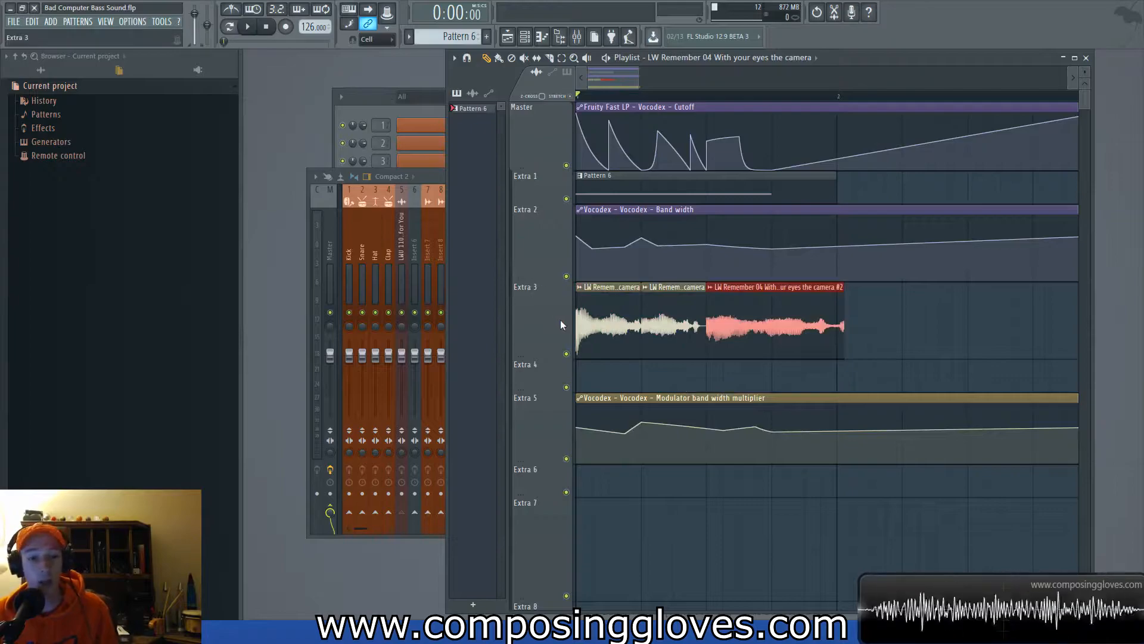
double_click(607, 329)
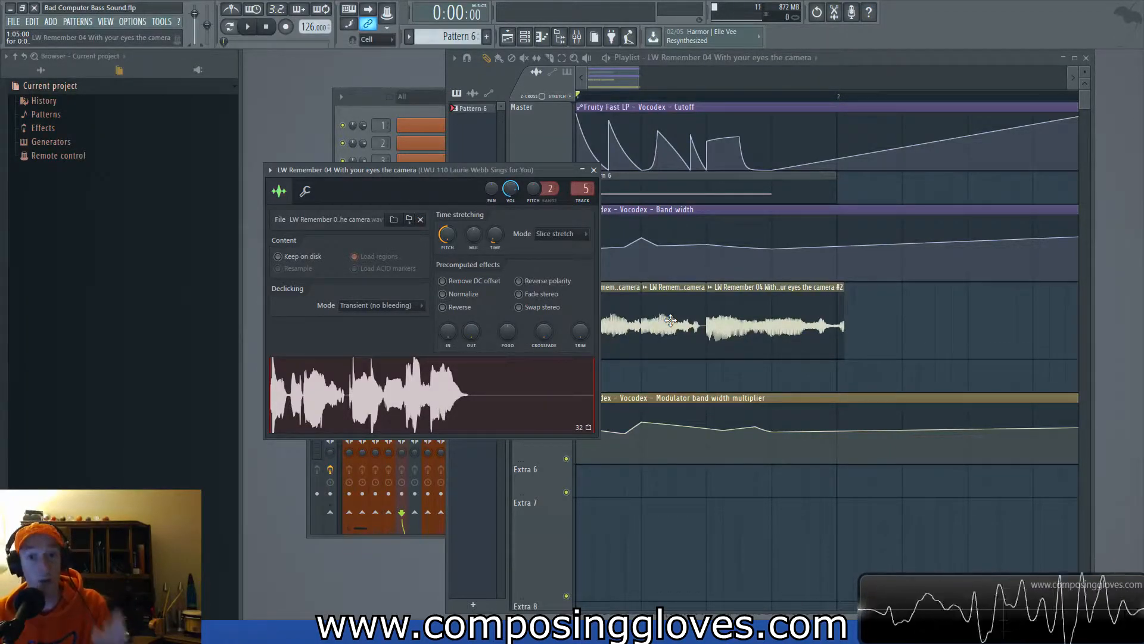
left_click(685, 192)
double_click(685, 193)
right_click(303, 221)
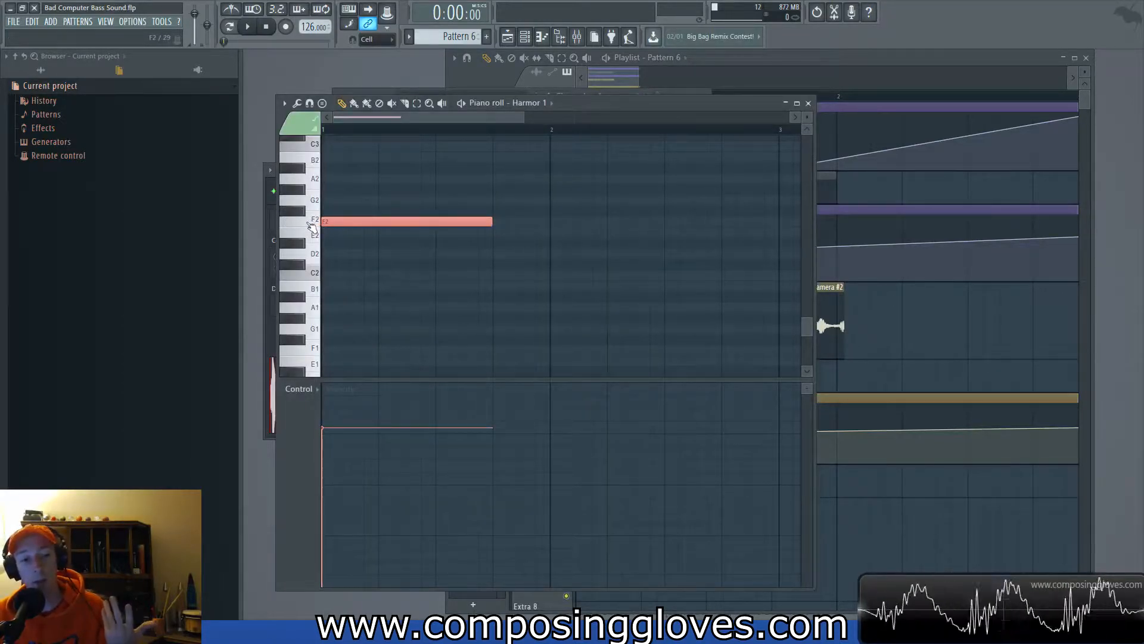
left_click(827, 325)
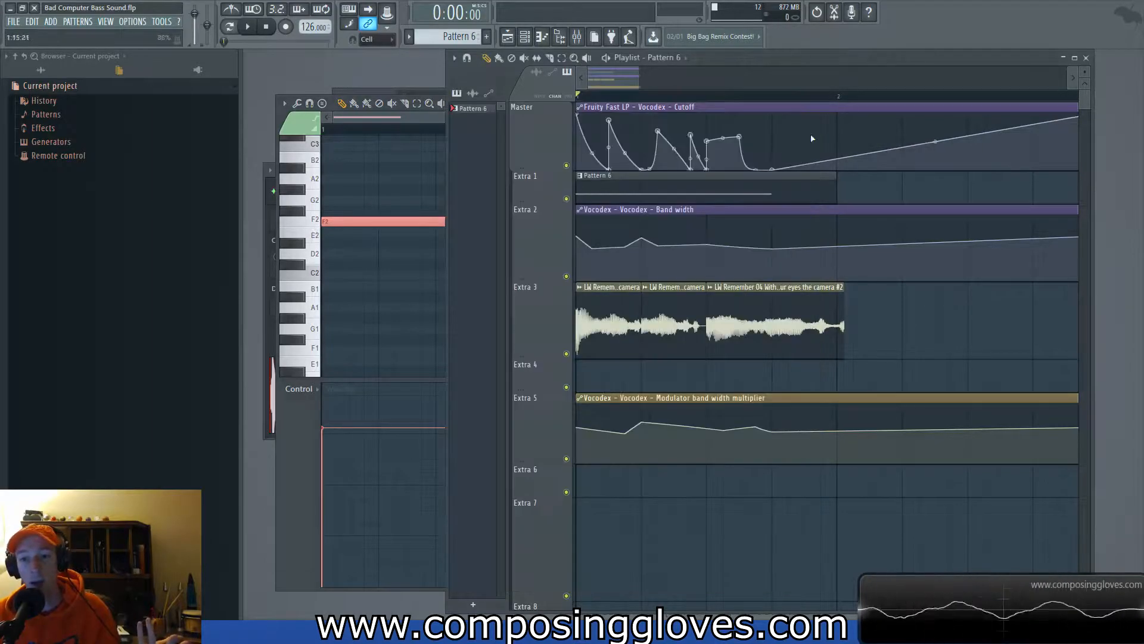
View the channel settings of the last vocal clip on Extra 3, recheck the Harmor 1 piano roll and return to the playlist
double_click(730, 311)
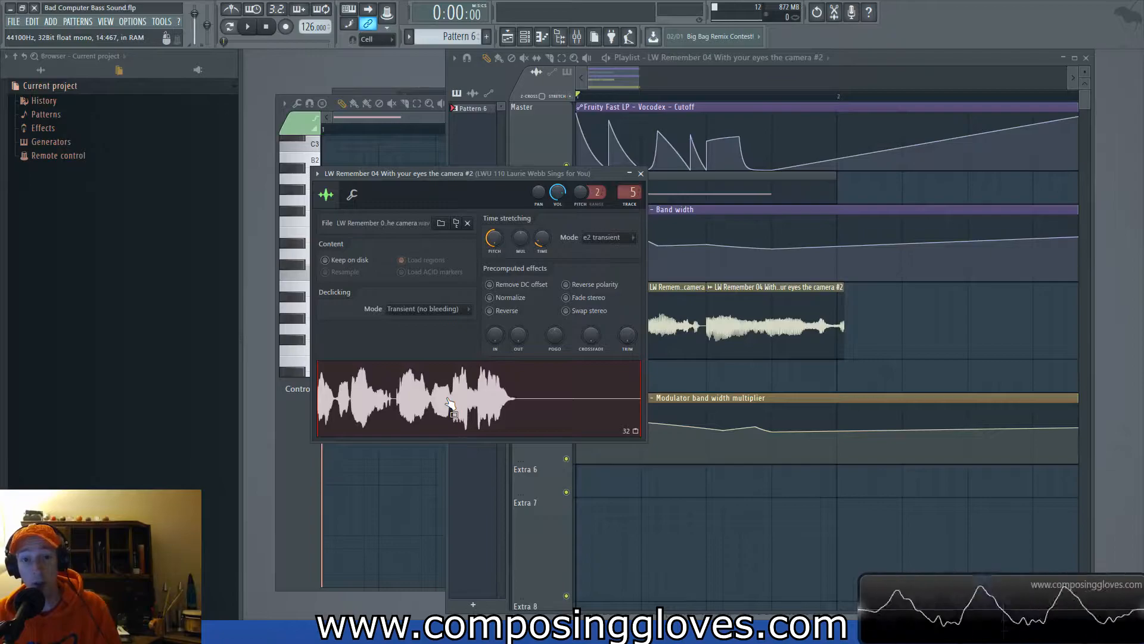
left_click(403, 129)
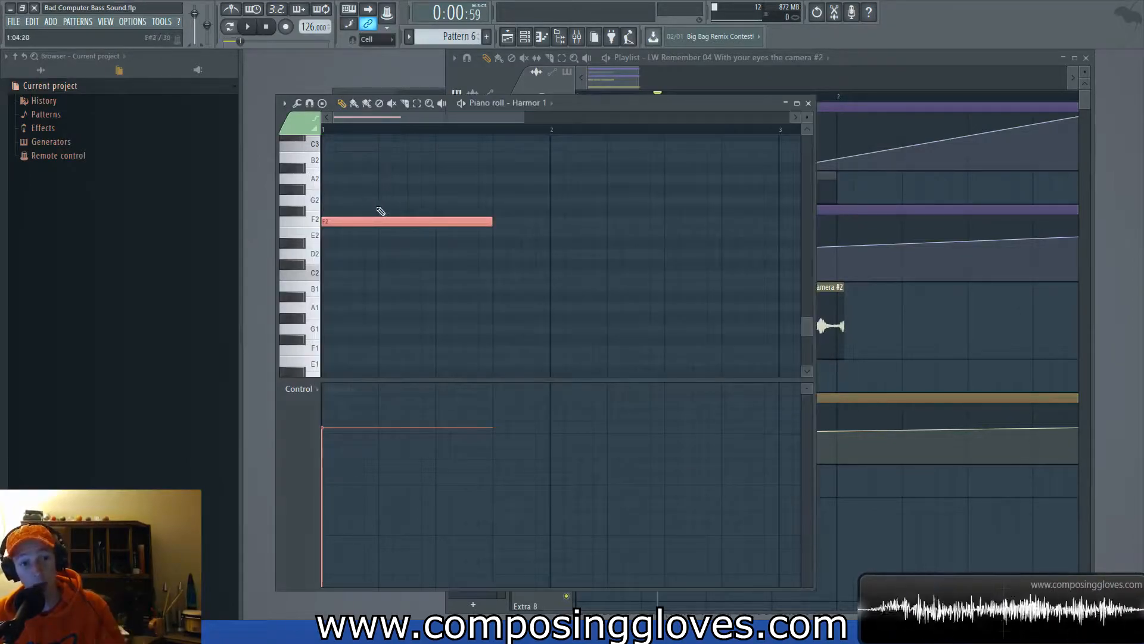
left_click(808, 102)
left_click(652, 318)
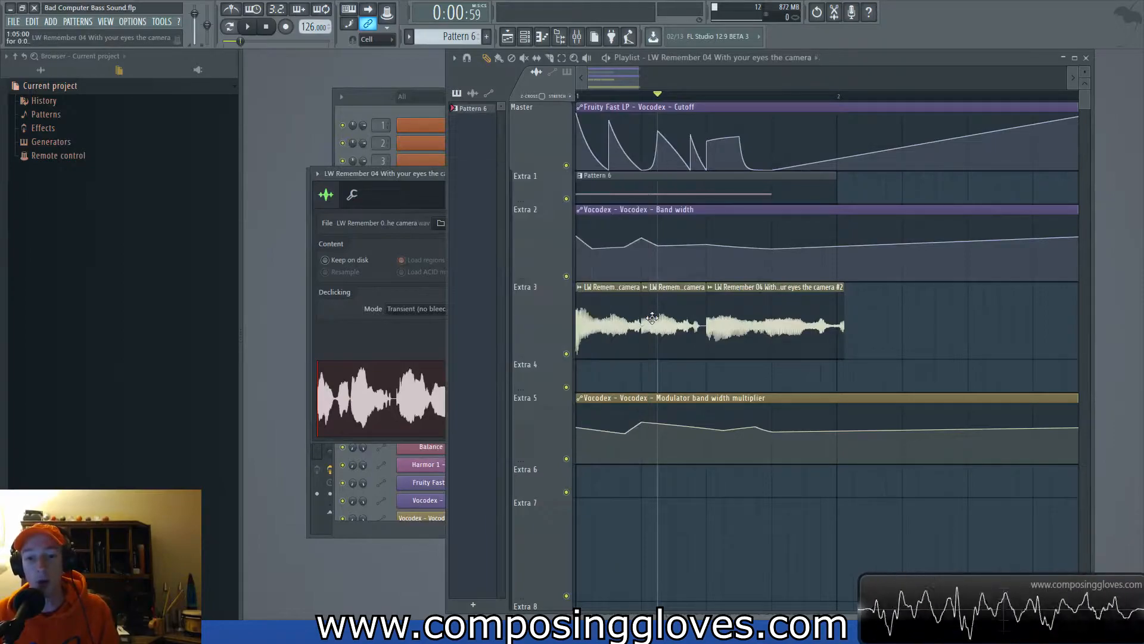
Temporarily route the first vocal clip's channel to mixer track 2, audition the sample, and restore its routing to track 5
double_click(601, 301)
left_click_drag(582, 189, 583, 200)
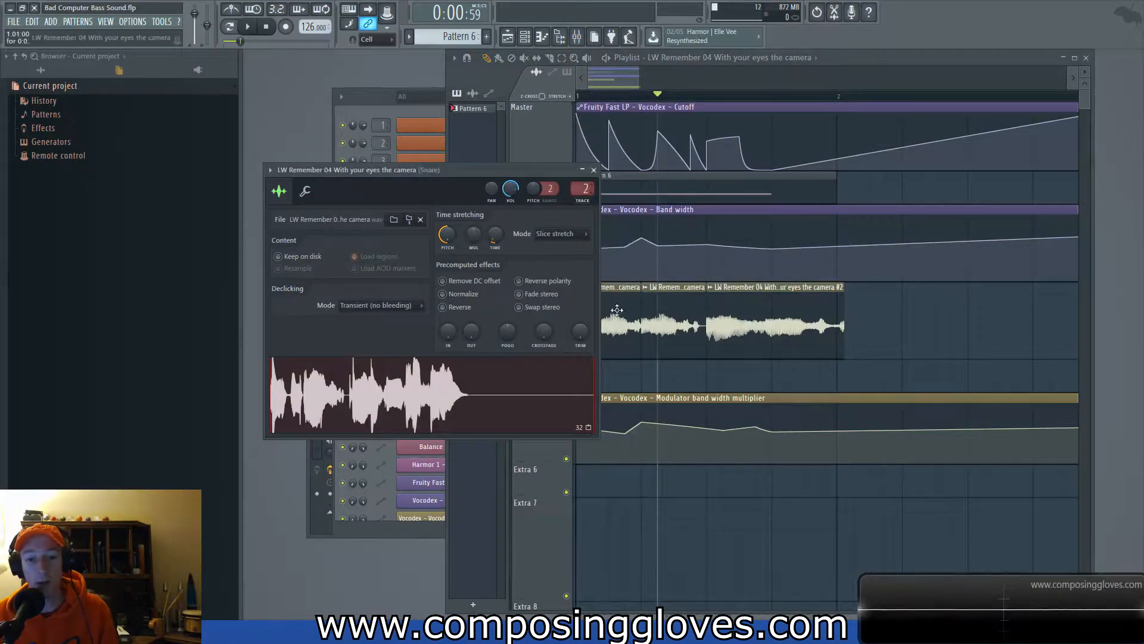
left_click(467, 407)
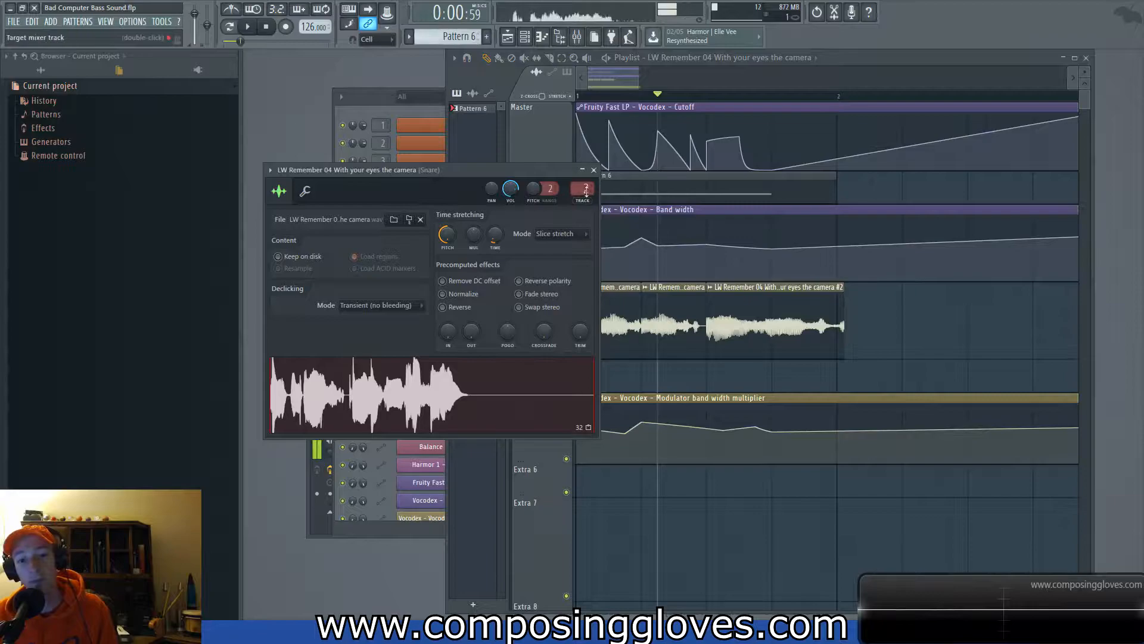
left_click_drag(582, 187, 583, 176)
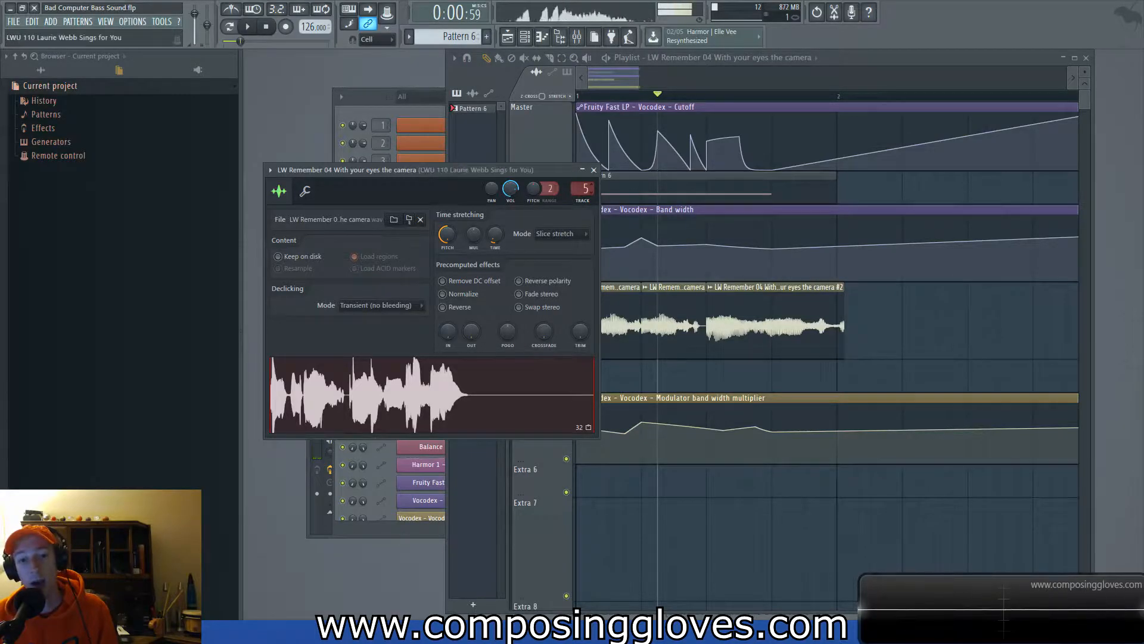
left_click(278, 34)
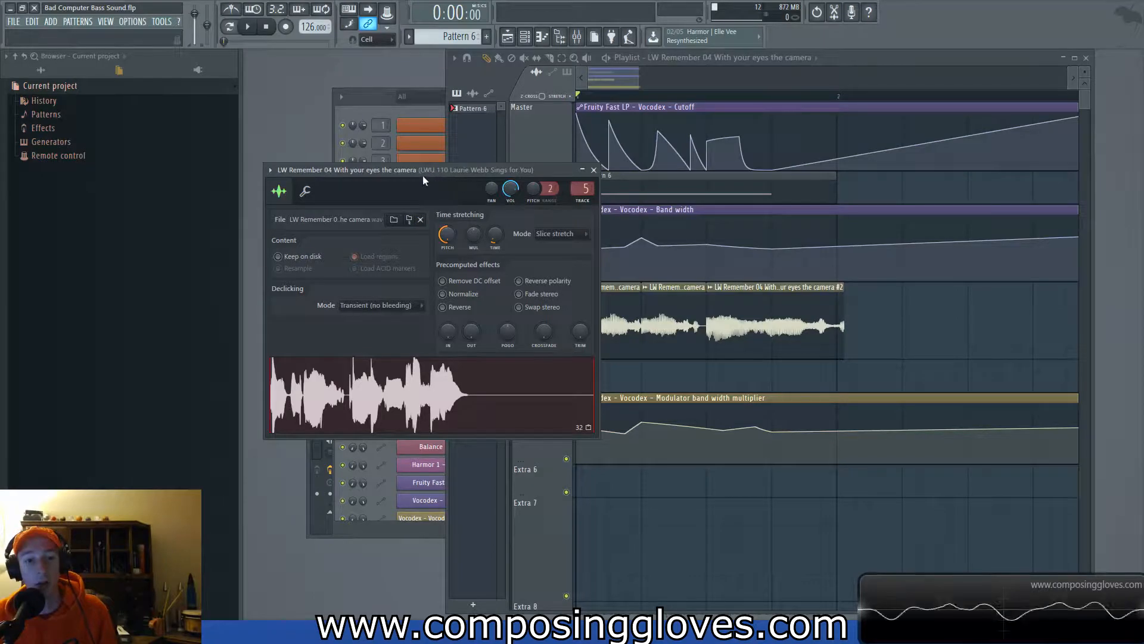
left_click(593, 169)
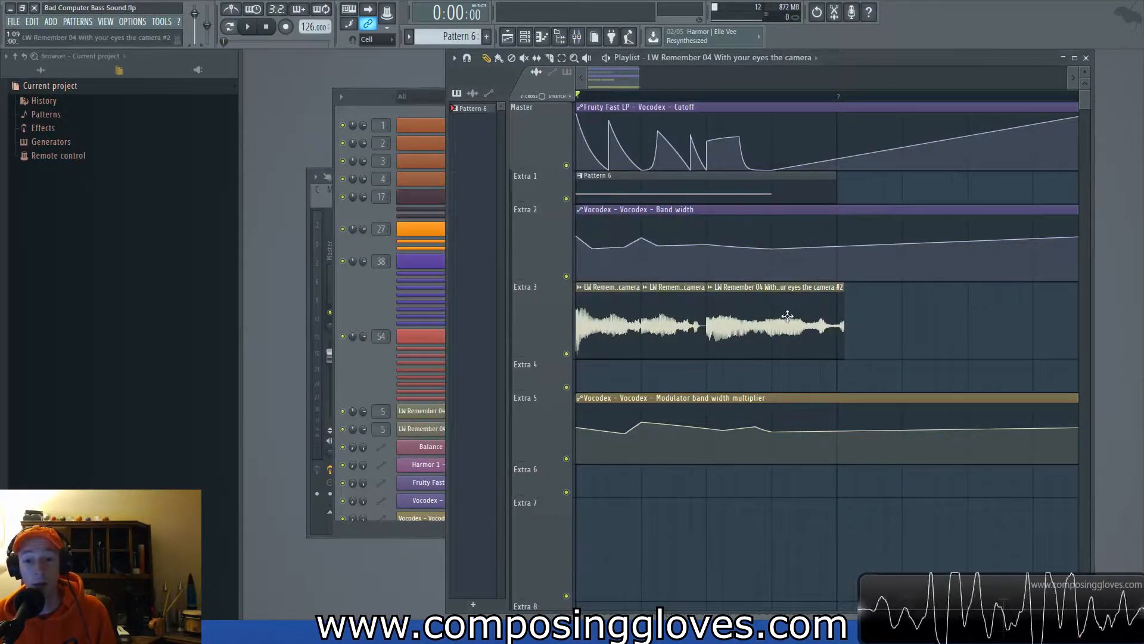
Open the Harmor 1 synth from the channel rack and move its window slightly higher
left_click(380, 112)
left_click(471, 199)
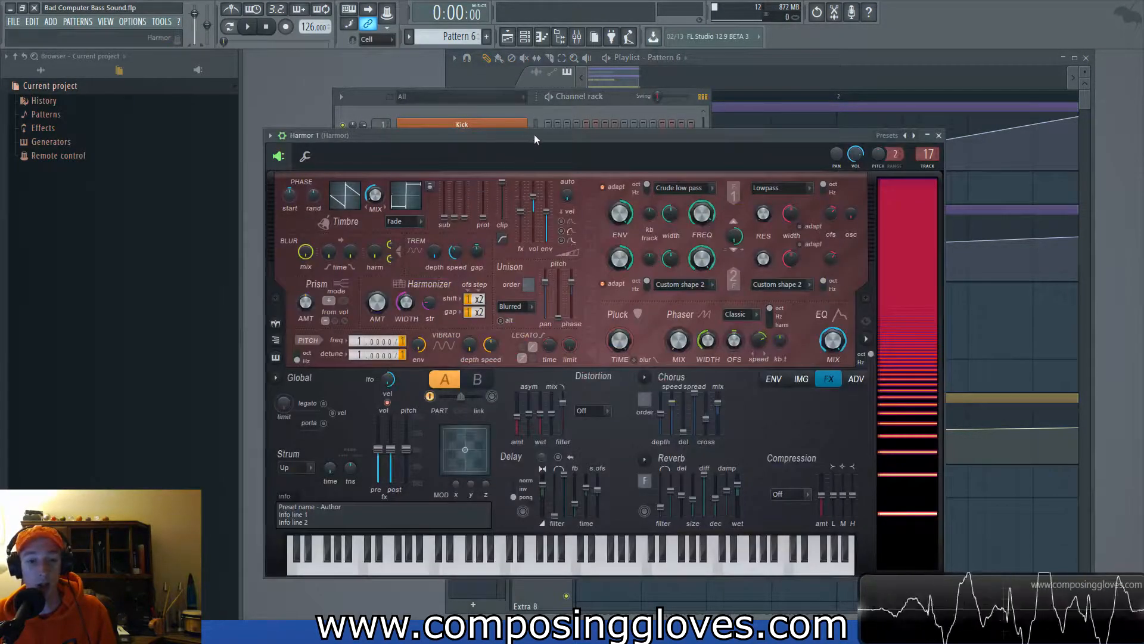
left_click_drag(534, 135, 539, 117)
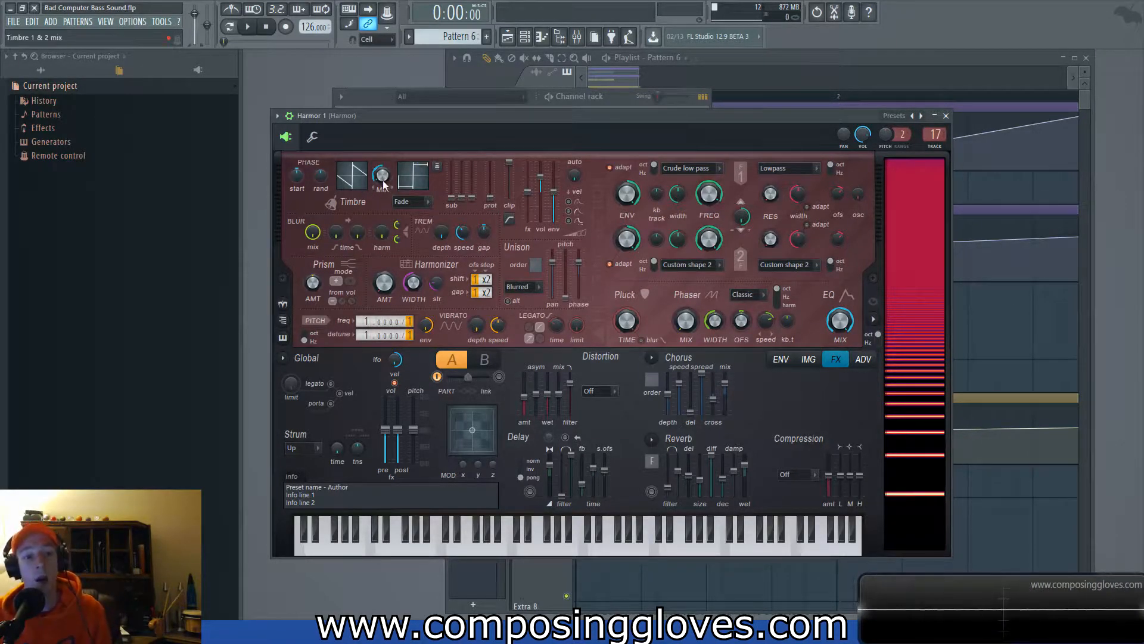
Try Harmor's Timbre 1 & 2 mix at about 95% and 57%, and audition the pattern
left_click_drag(375, 188, 375, 176)
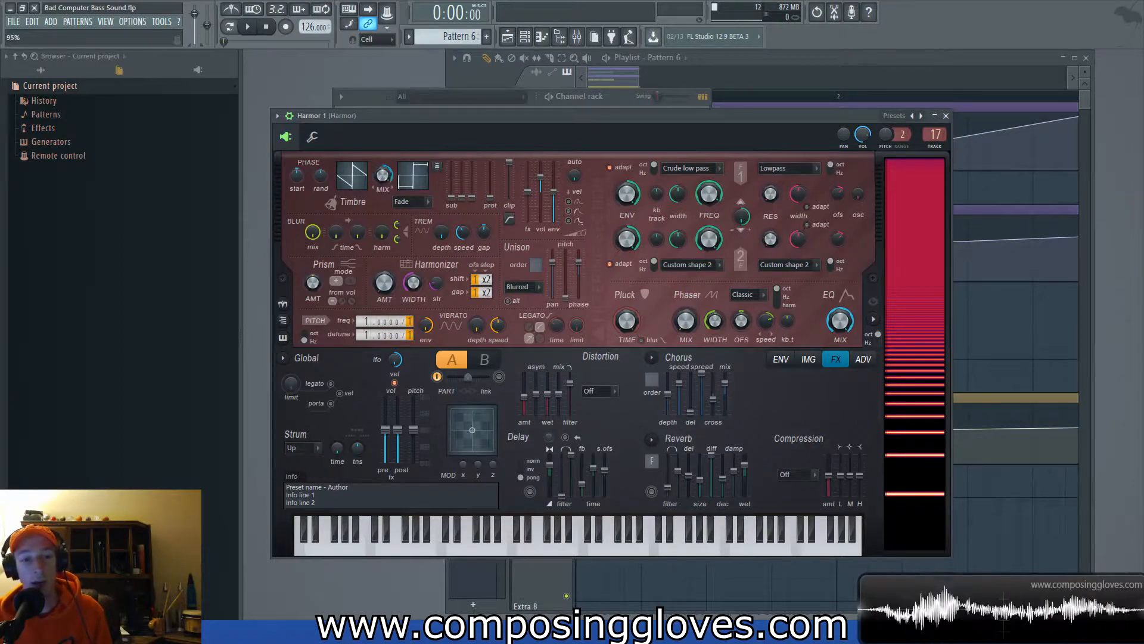
left_click_drag(605, 118, 603, 111)
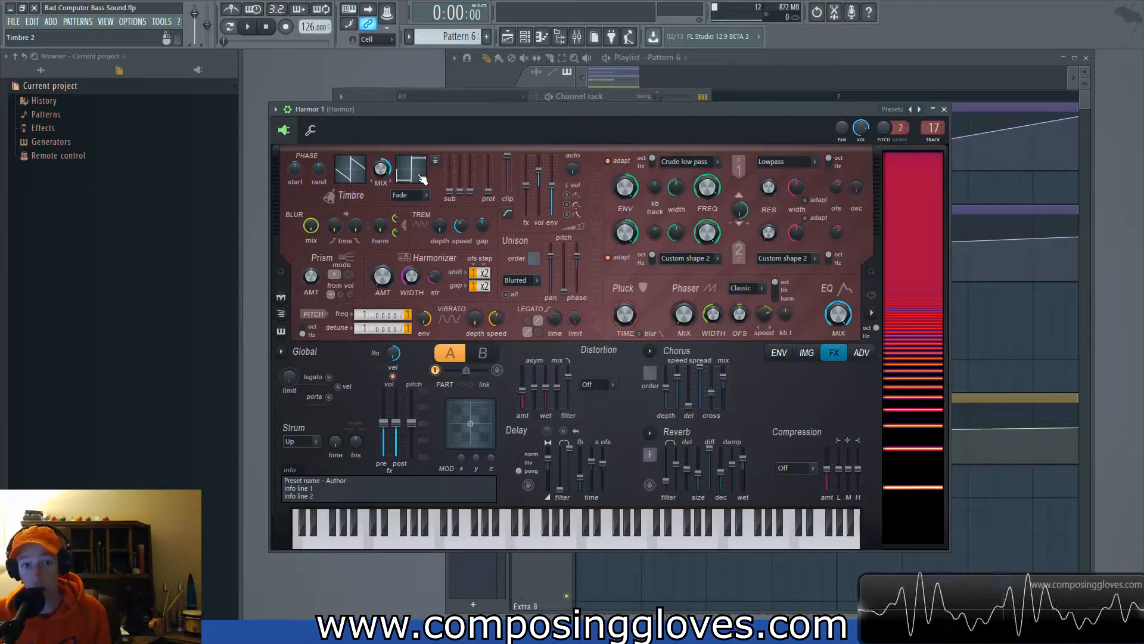
mouse_move(381, 168)
left_mouse_down()
mouse_move(381, 203)
mouse_move(379, 173)
left_mouse_up()
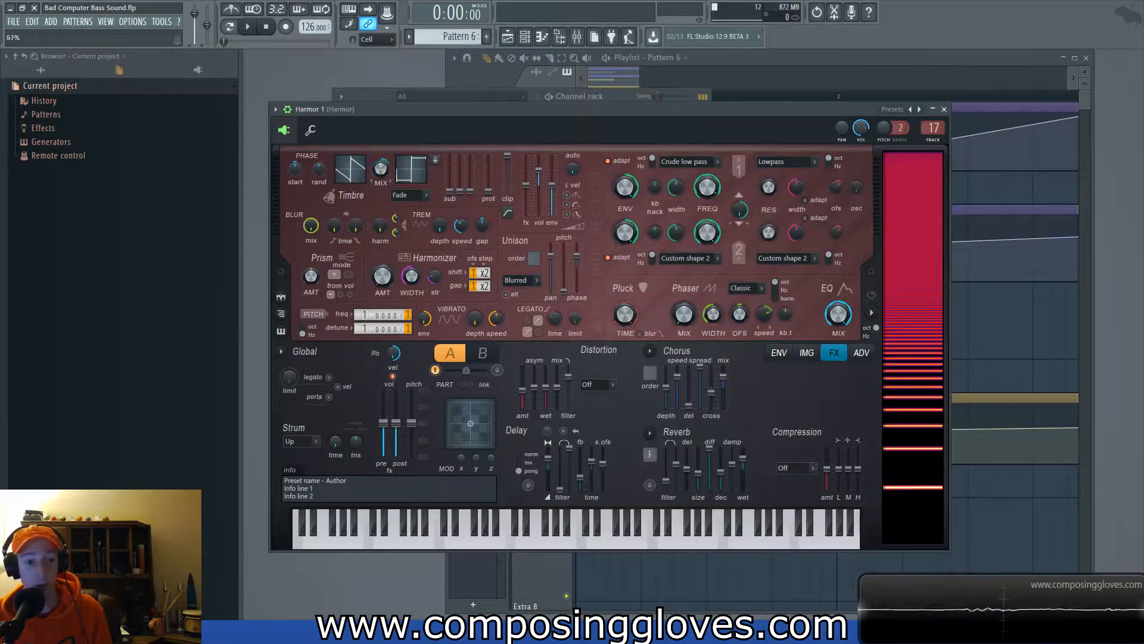
key("space")
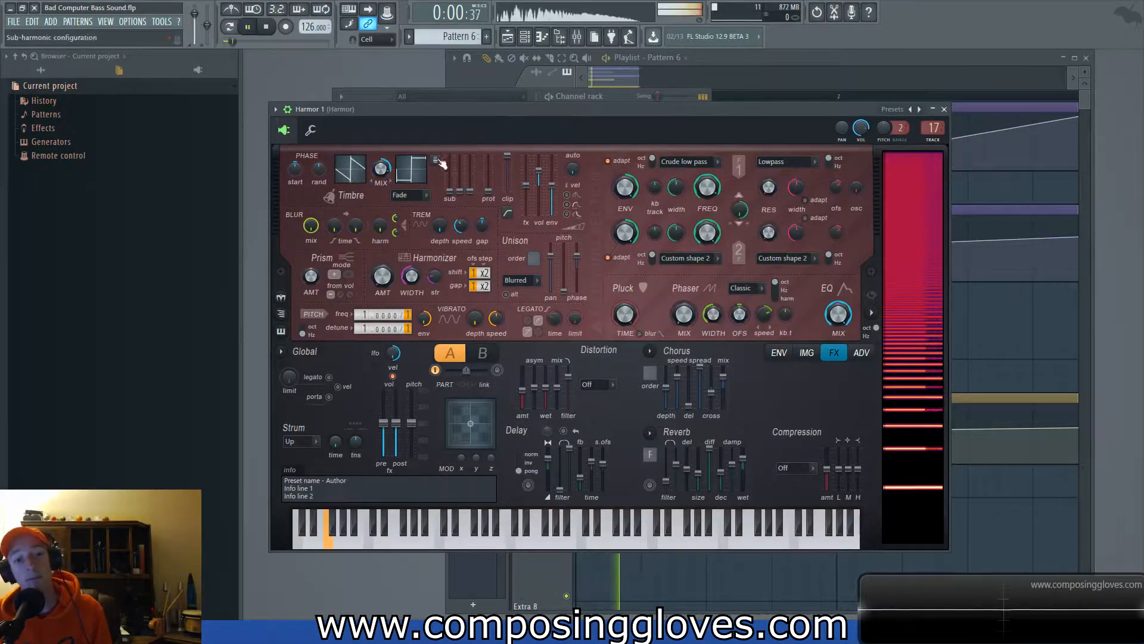
key("space")
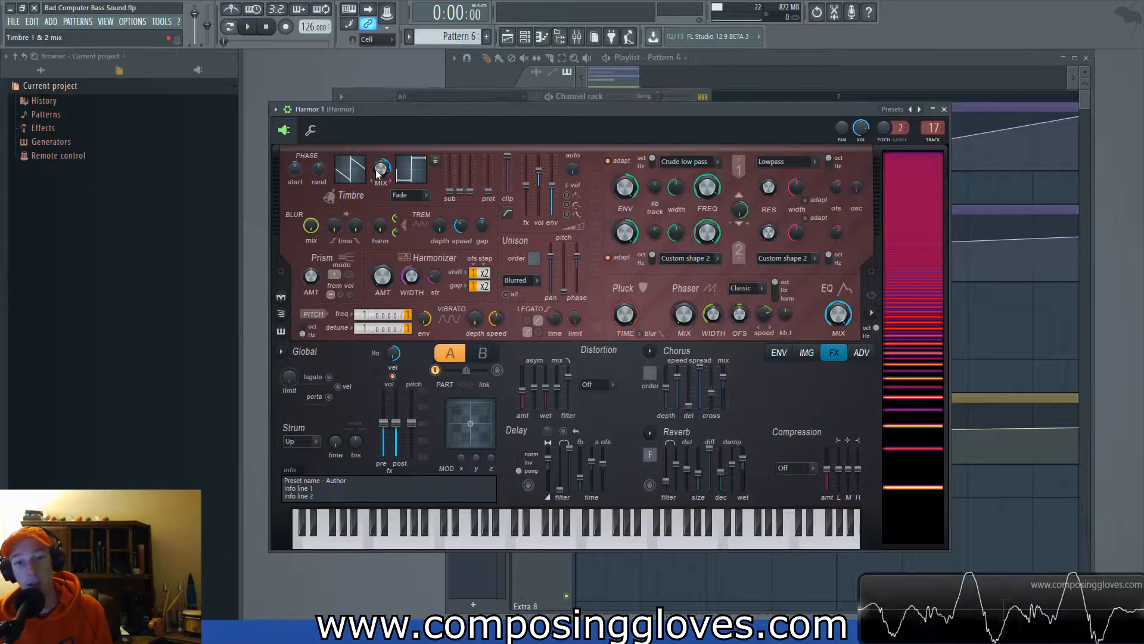
Set Harmor's Timbre 1 & 2 mix to about 9%, audition the pattern, and return to the playlist
left_click_drag(377, 173, 377, 164)
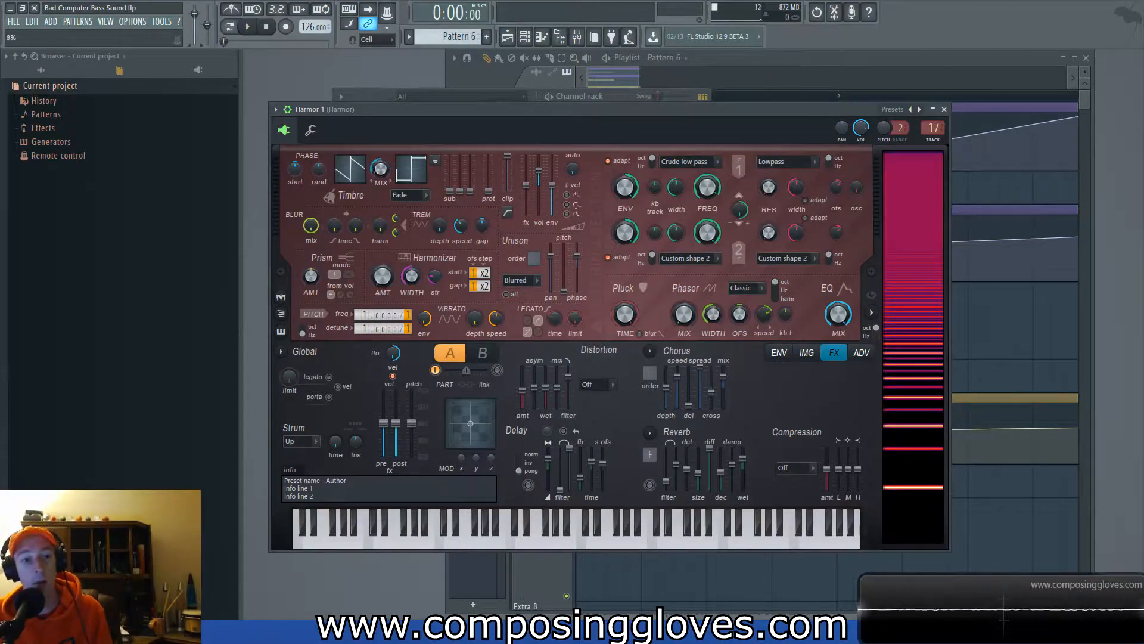
key("space")
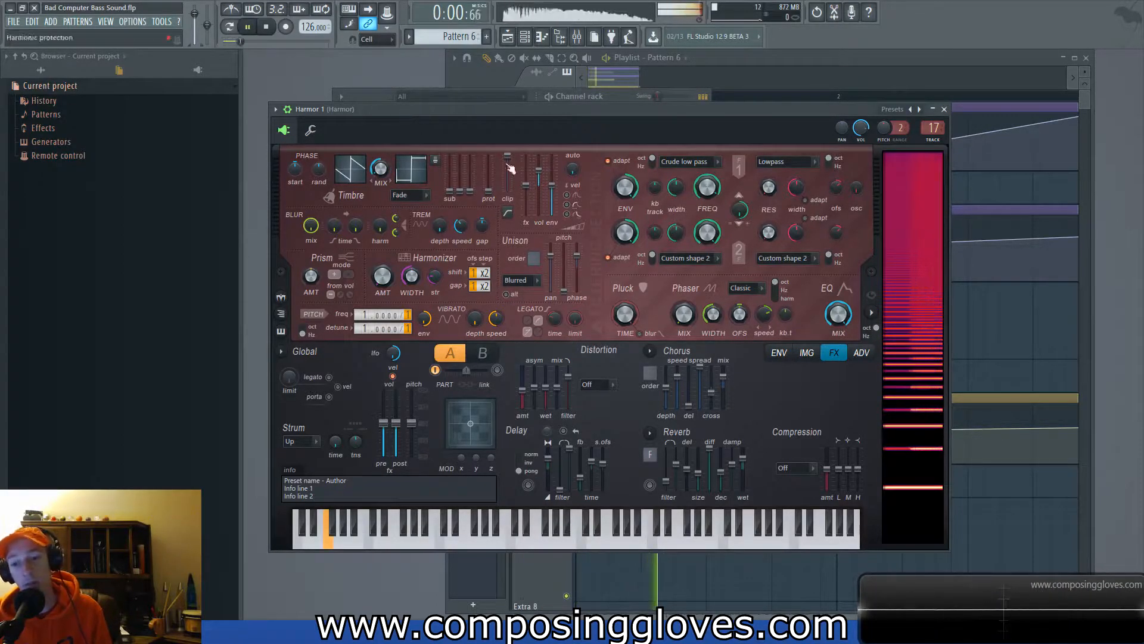
key("space")
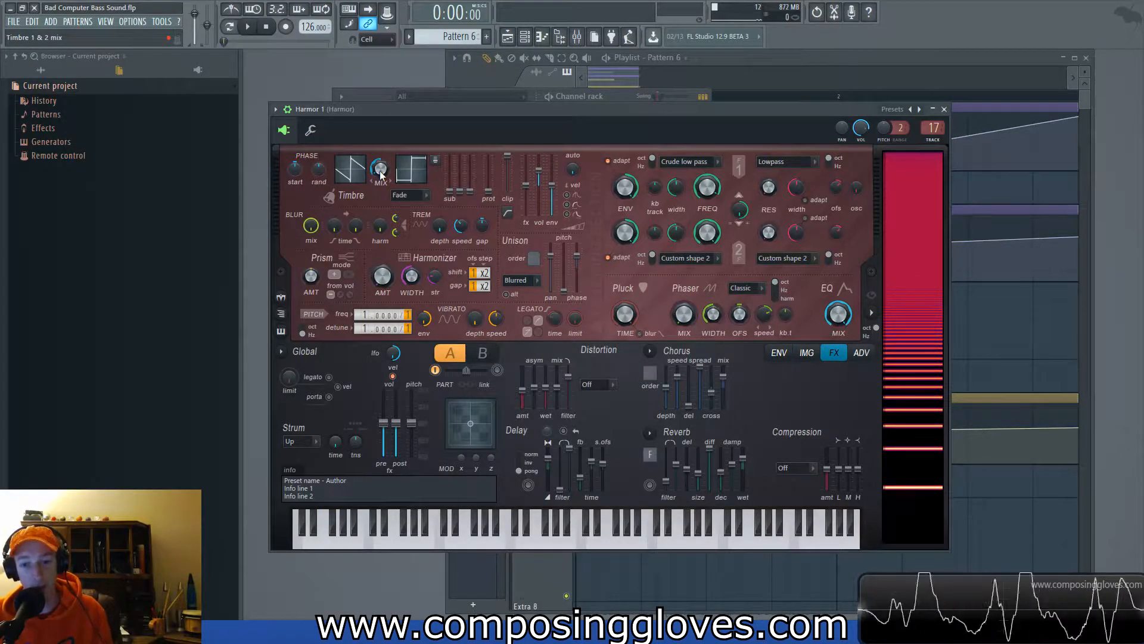
left_click(945, 110)
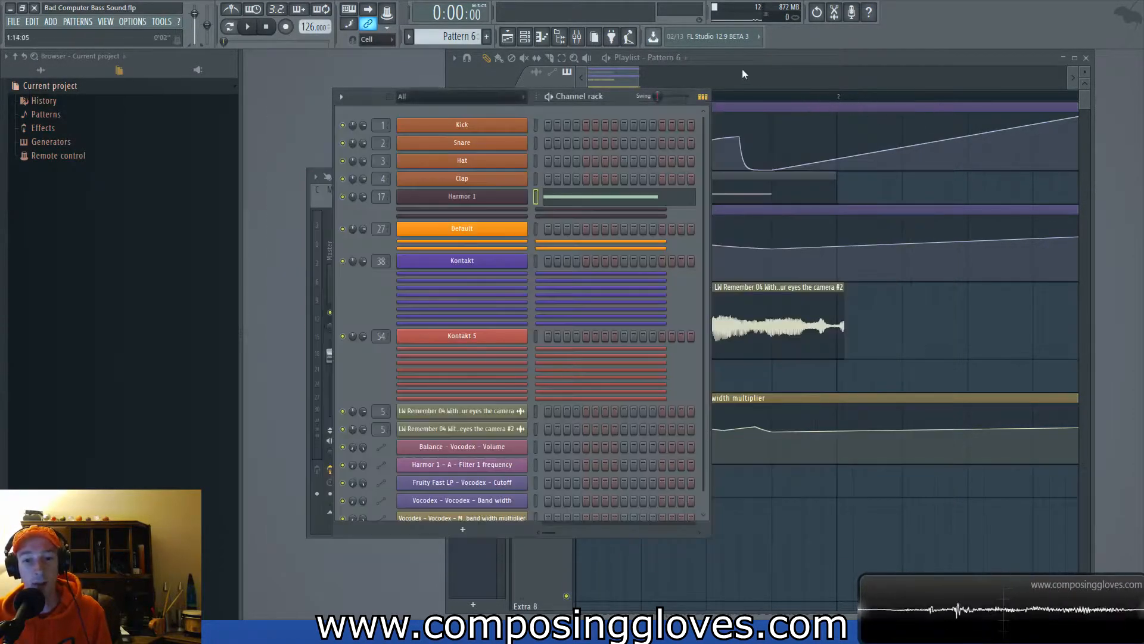
left_click(791, 62)
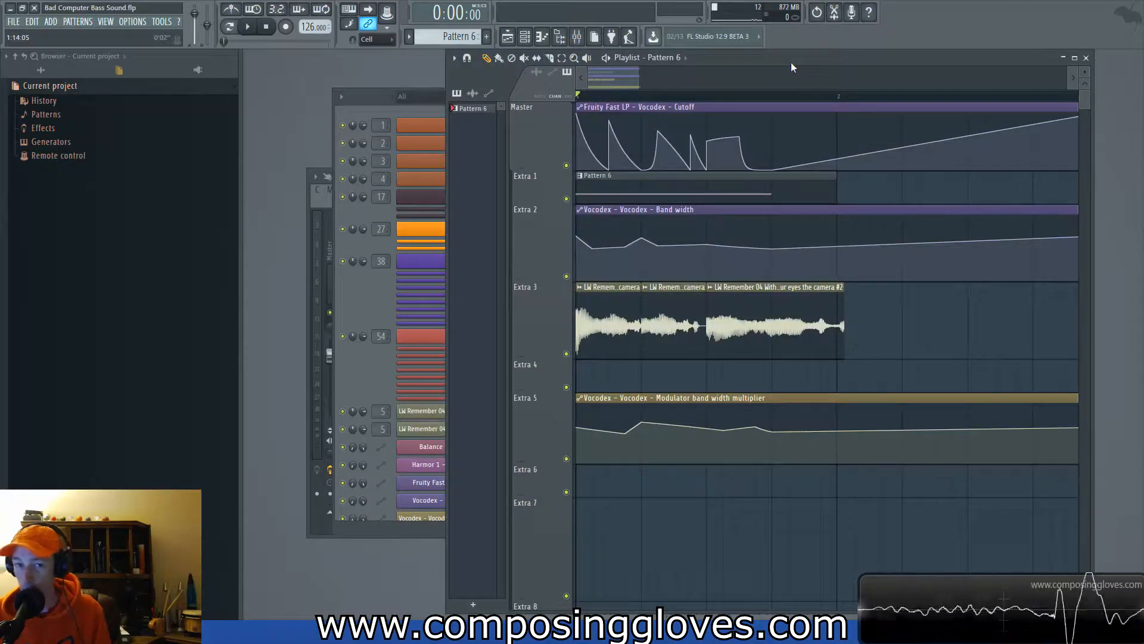
Bring back the channel rack, briefly review the Harmor 1 synth, and return to the playlist
left_click(352, 302)
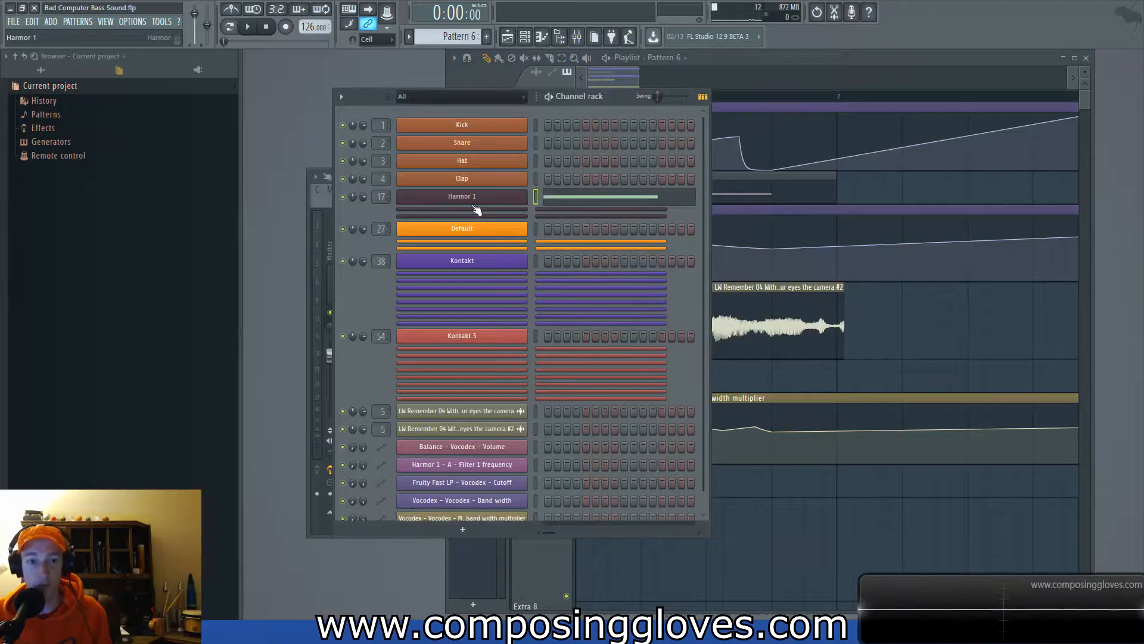
left_click(487, 199)
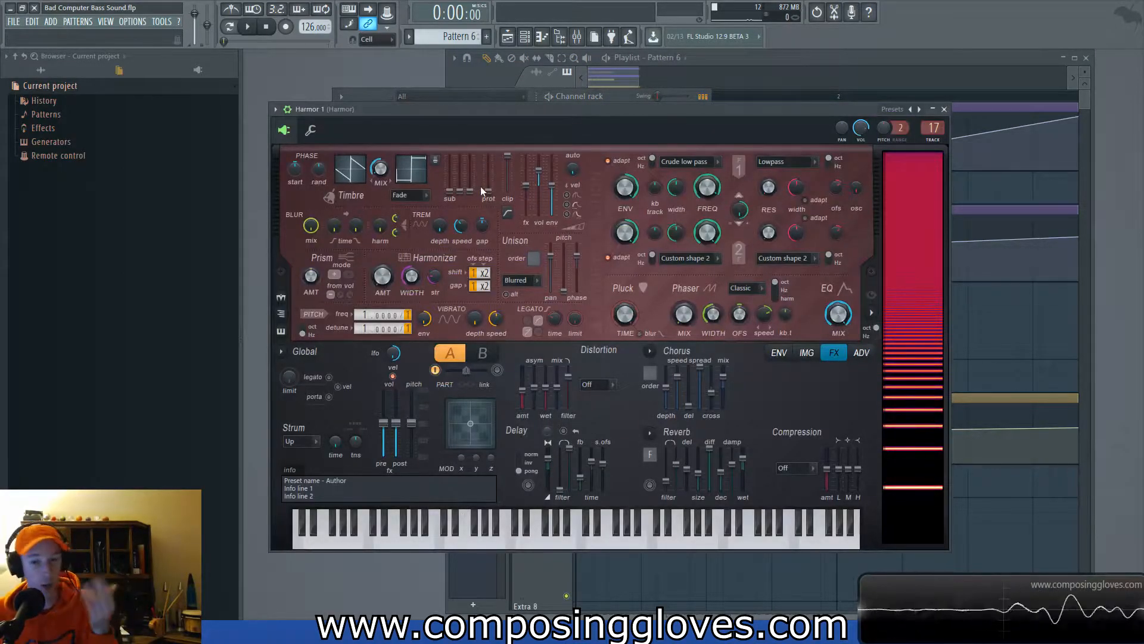
left_click(944, 109)
left_click(797, 303)
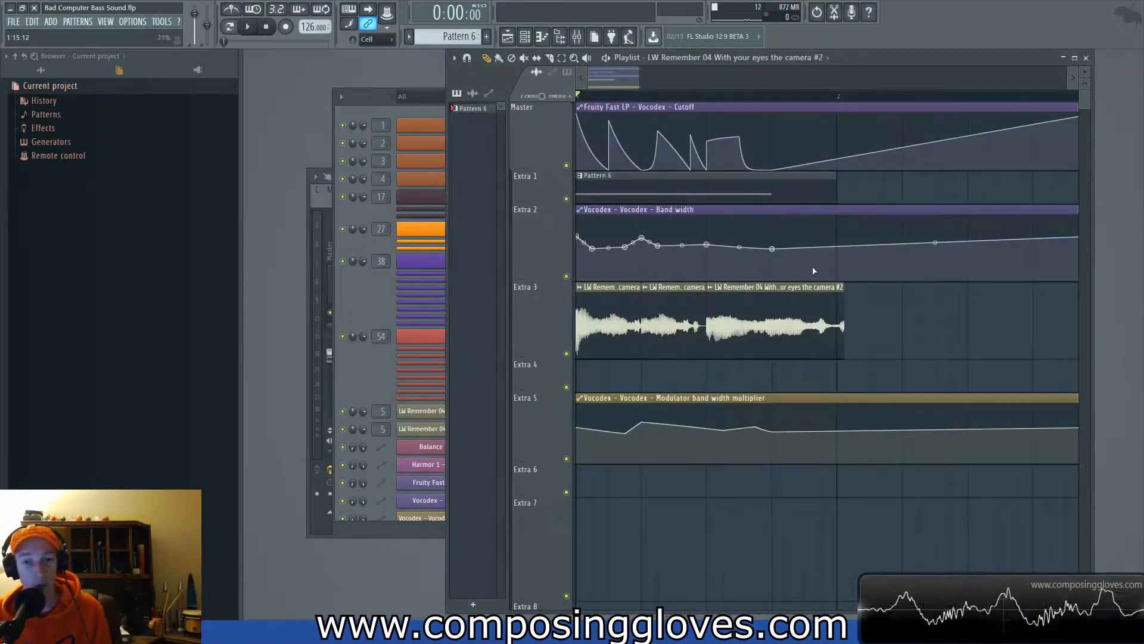
Examine the Vocodex plugin on the Vocodex mixer track alongside its automation clips in the playlist
left_click(577, 37)
left_click(908, 239)
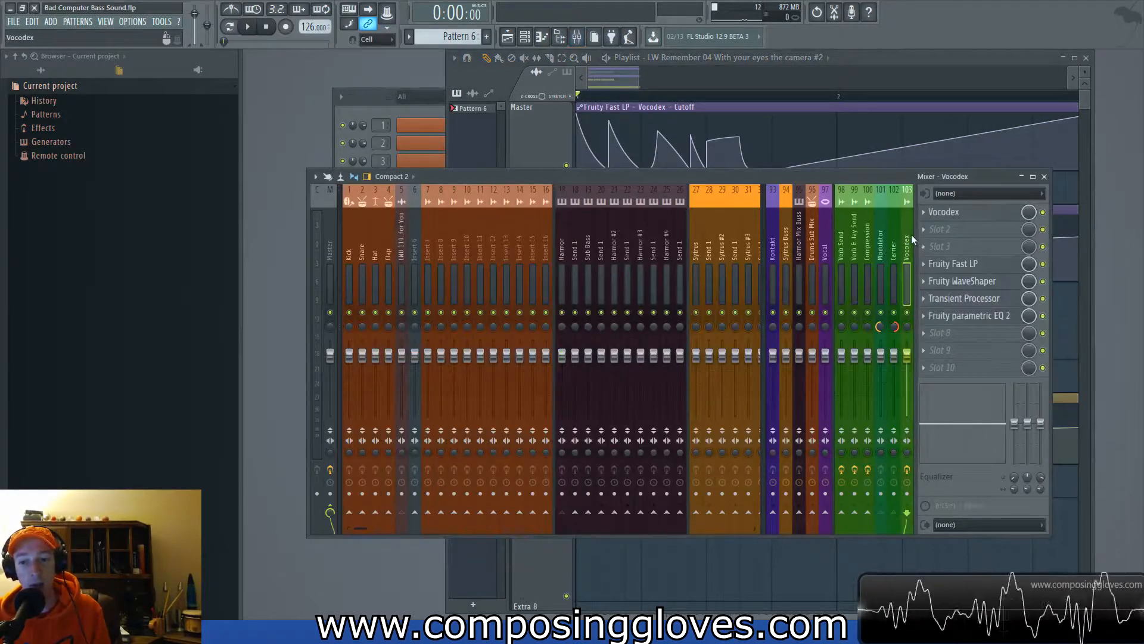
left_click(956, 214)
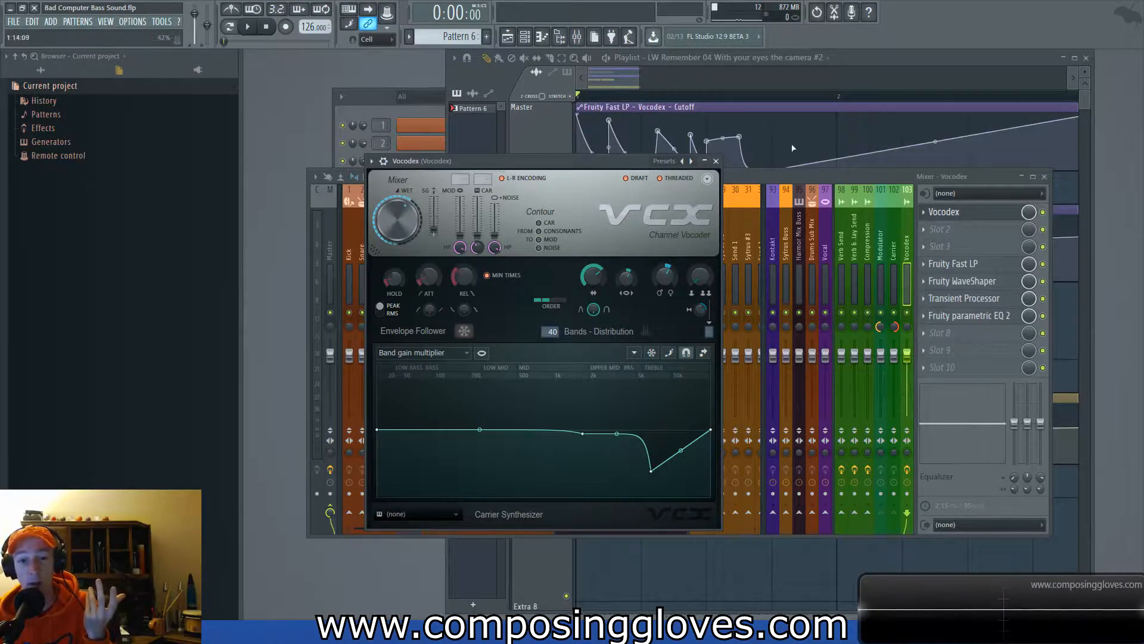
left_click(613, 74)
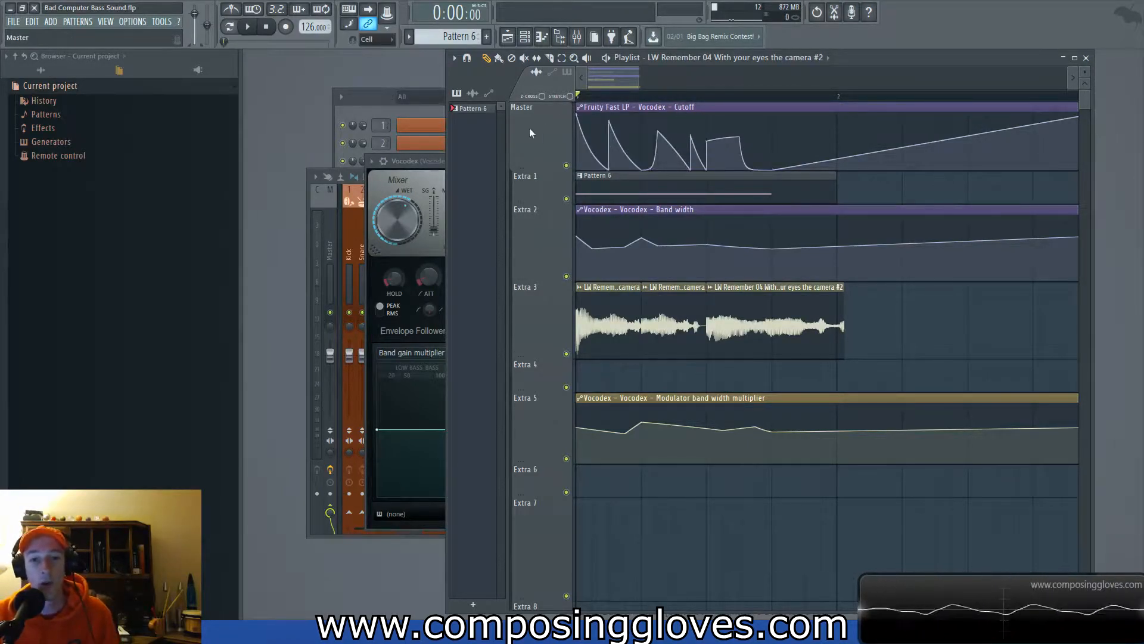
left_click(432, 172)
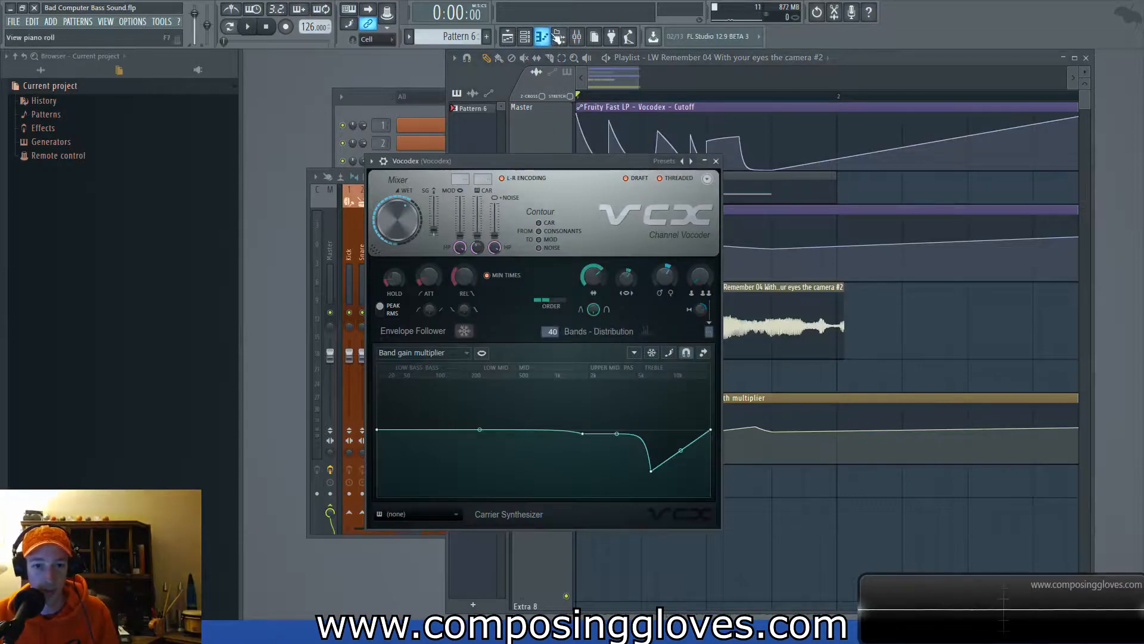
Review the Fruity Fast LP and Vocodex effects on the Vocodex mixer track and the cutoff automation in the playlist
left_click(578, 38)
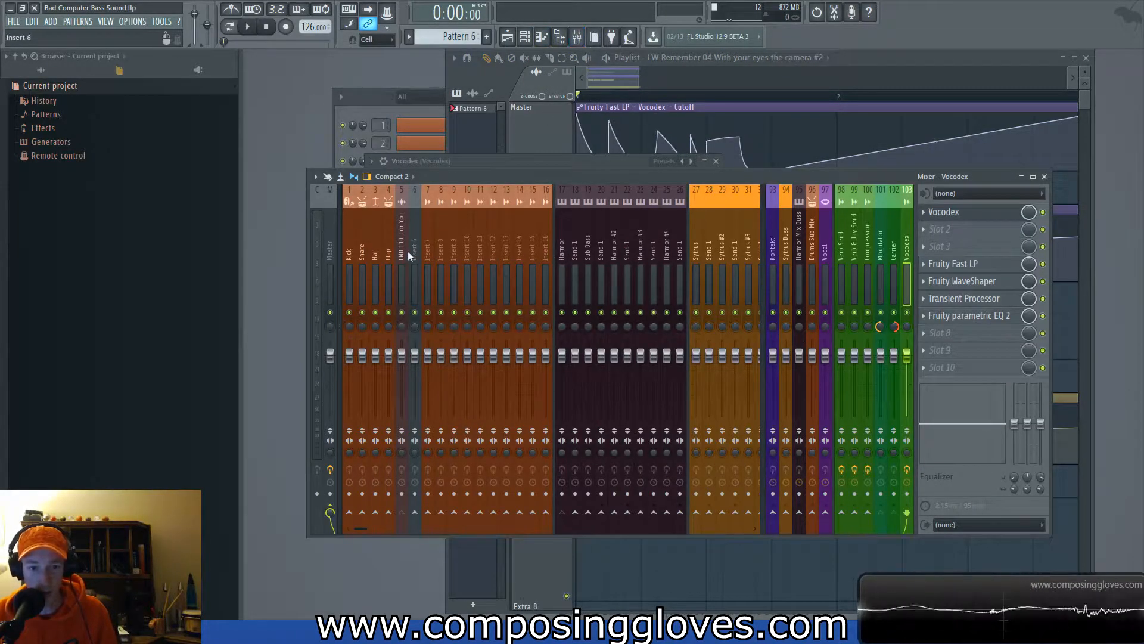
left_click(990, 265)
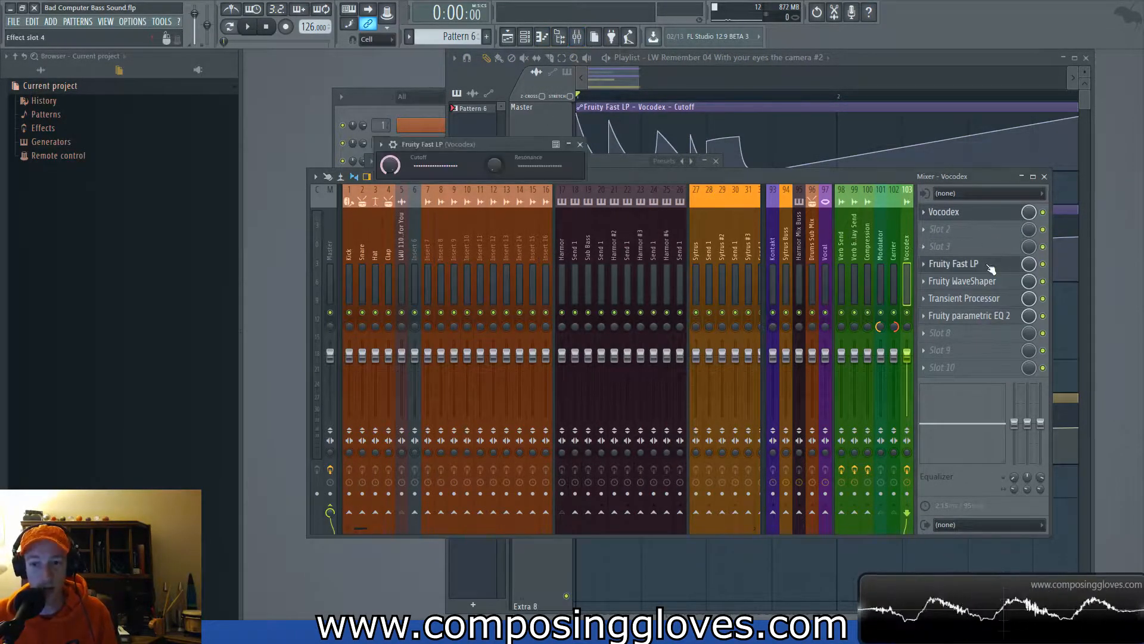
left_click(990, 266)
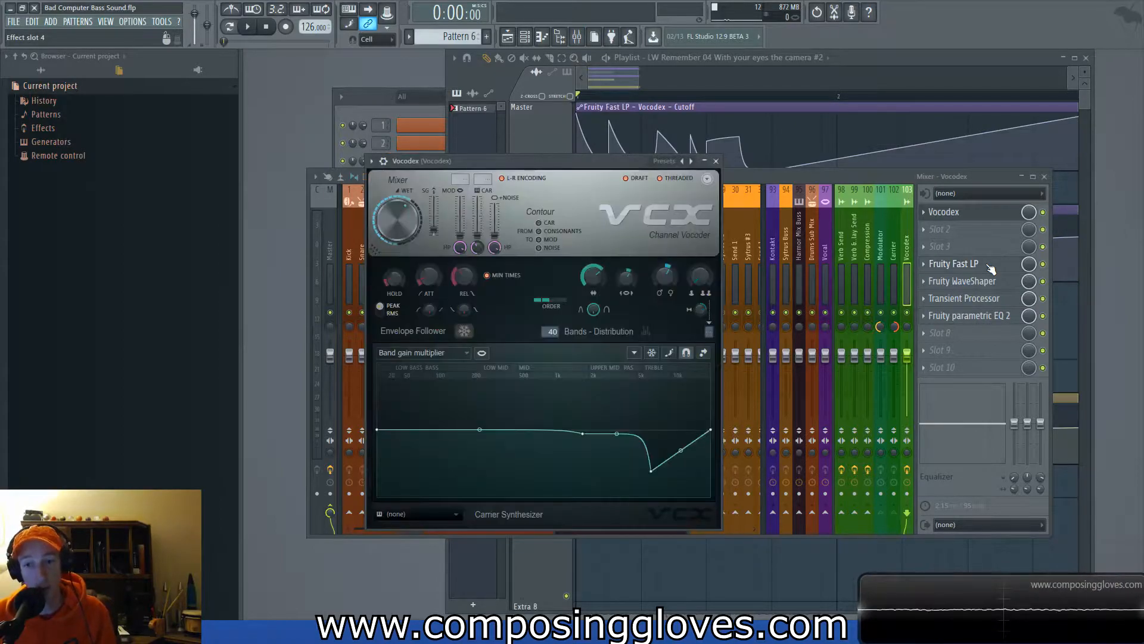
left_click(971, 213)
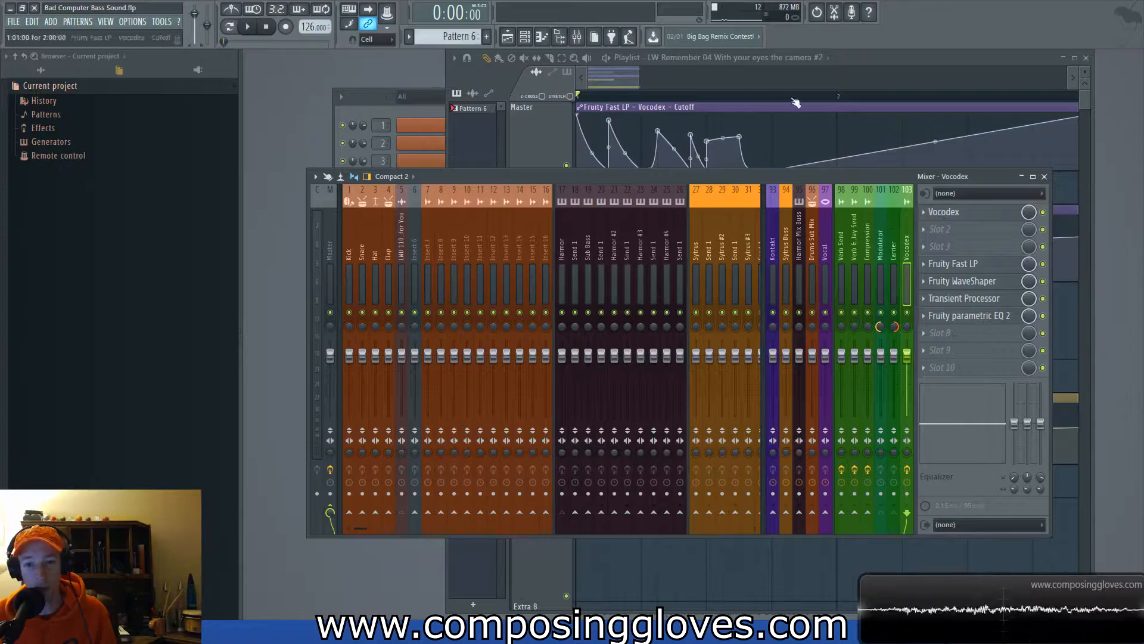
left_click(628, 81)
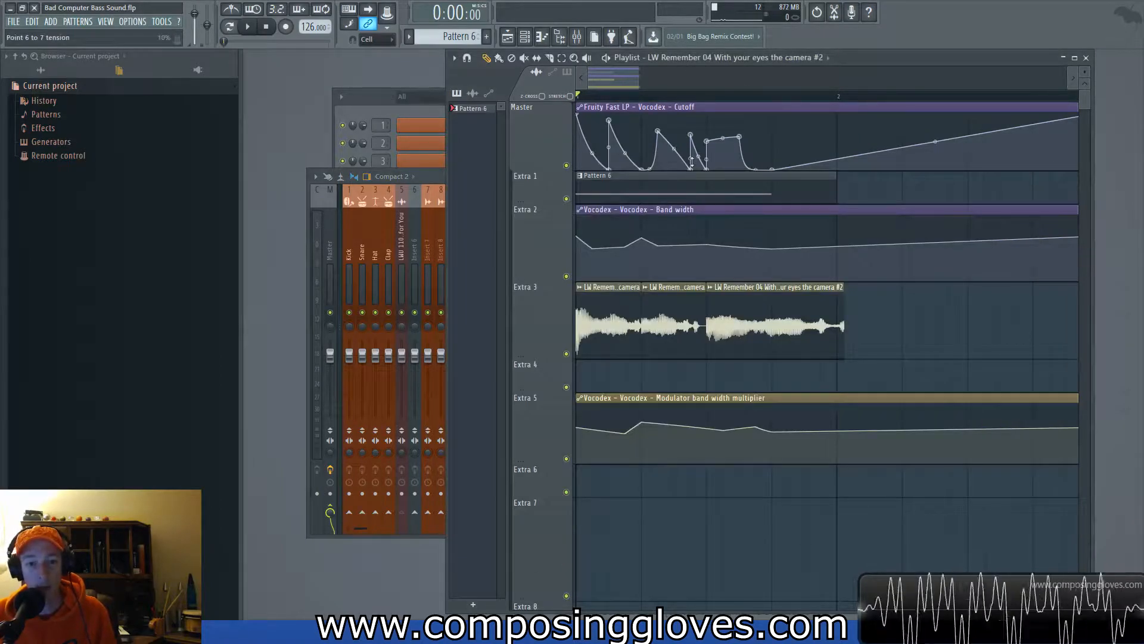
Examine the Filter 1 frequency control in the Harmor 1 synth, and close the synth
left_click(368, 108)
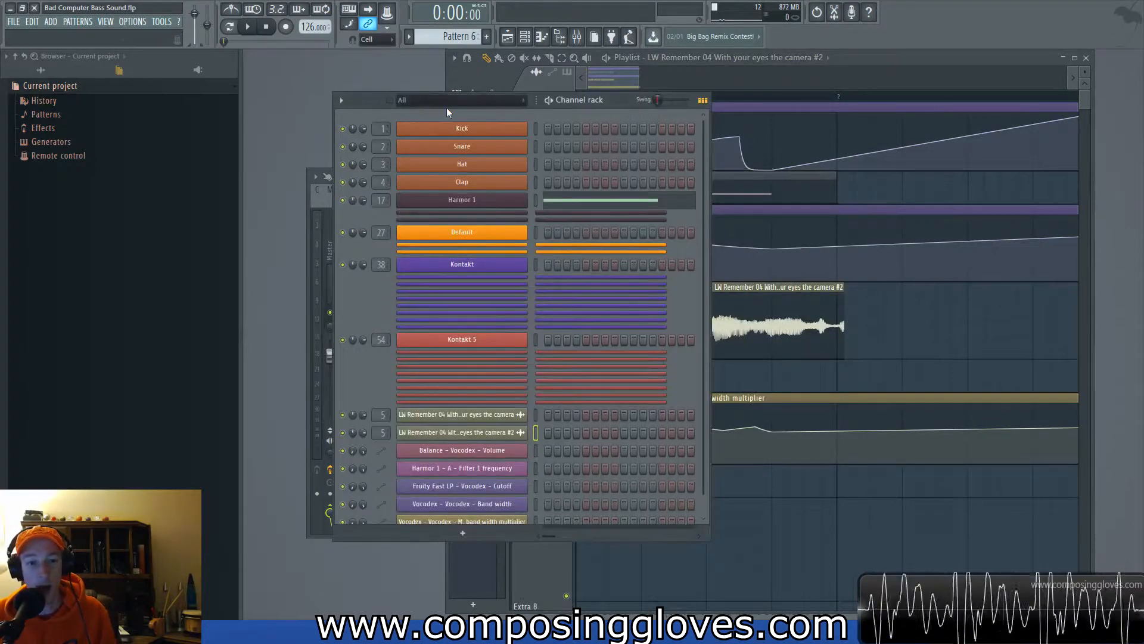
left_click(495, 198)
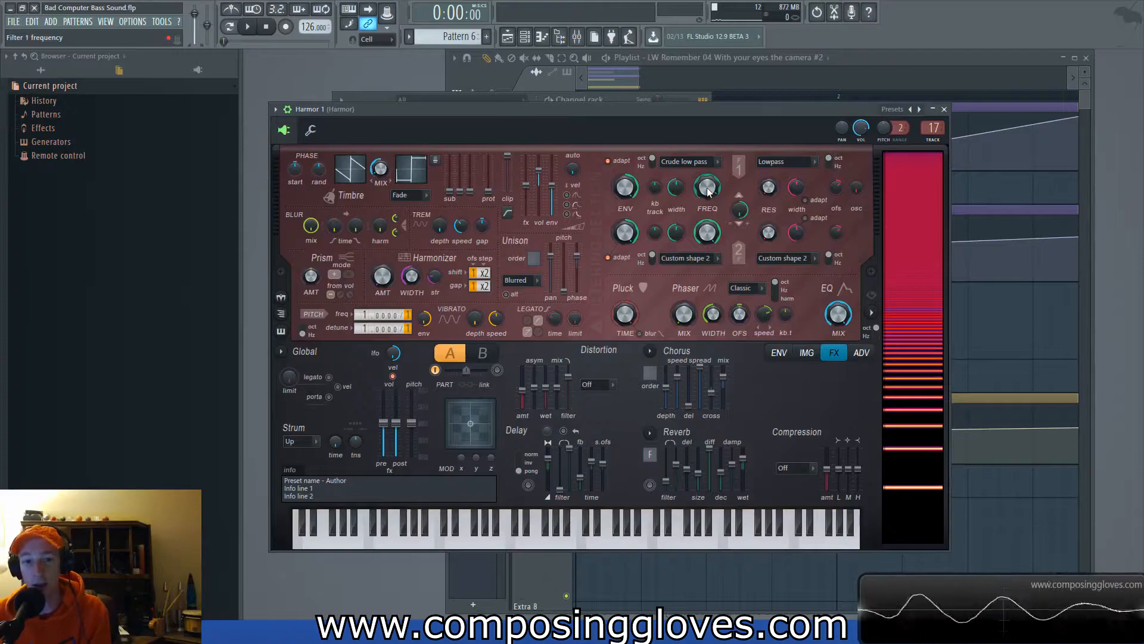
left_click_drag(707, 187, 707, 187)
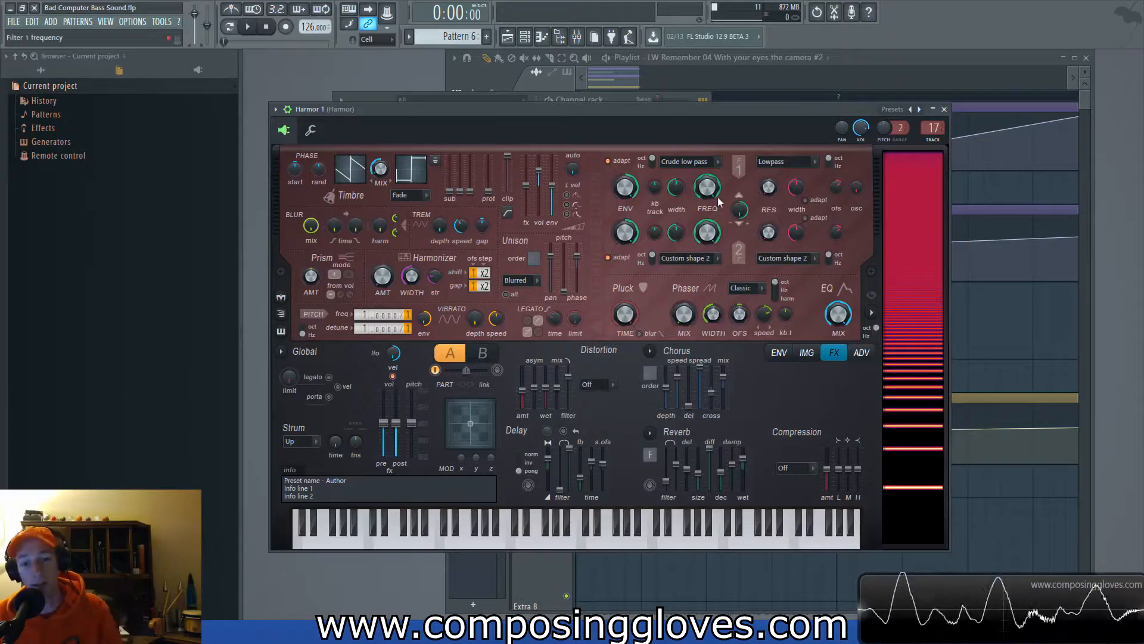
left_click(944, 109)
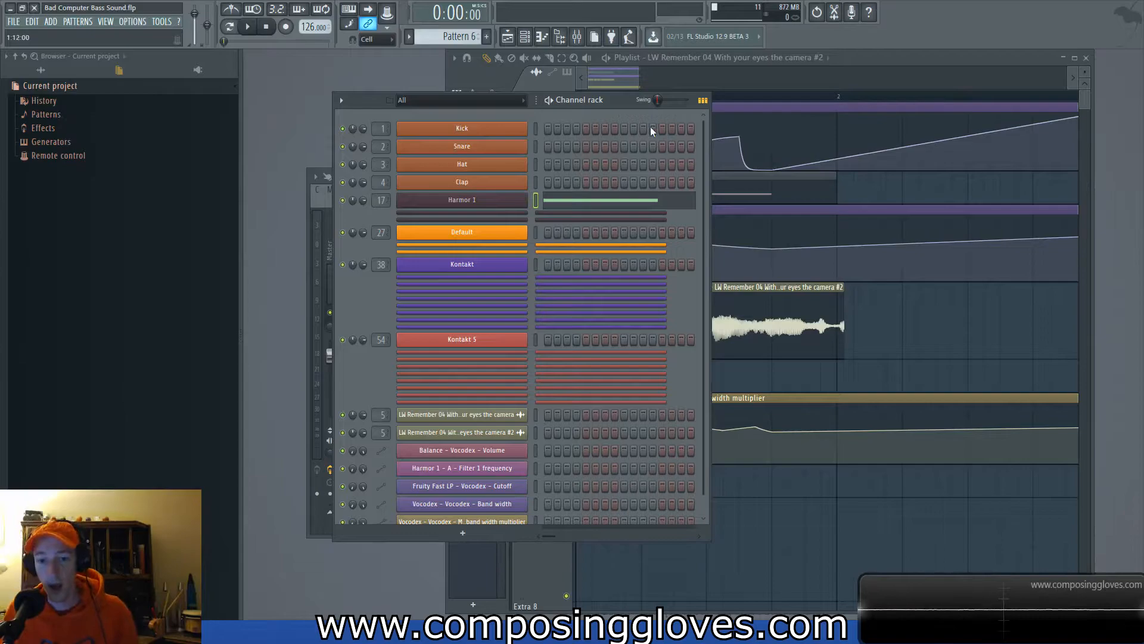
Add Fruity Balance to slot 2 of the Vocodex mixer track and lower its volume to about -0.2 dB
left_click(576, 36)
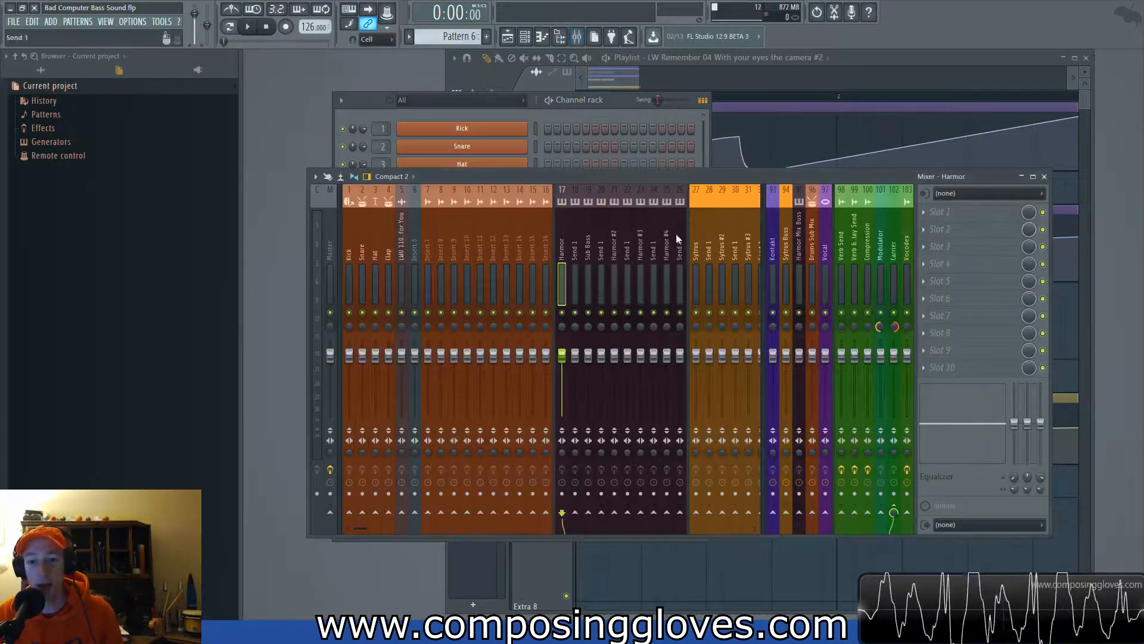
left_click(906, 238)
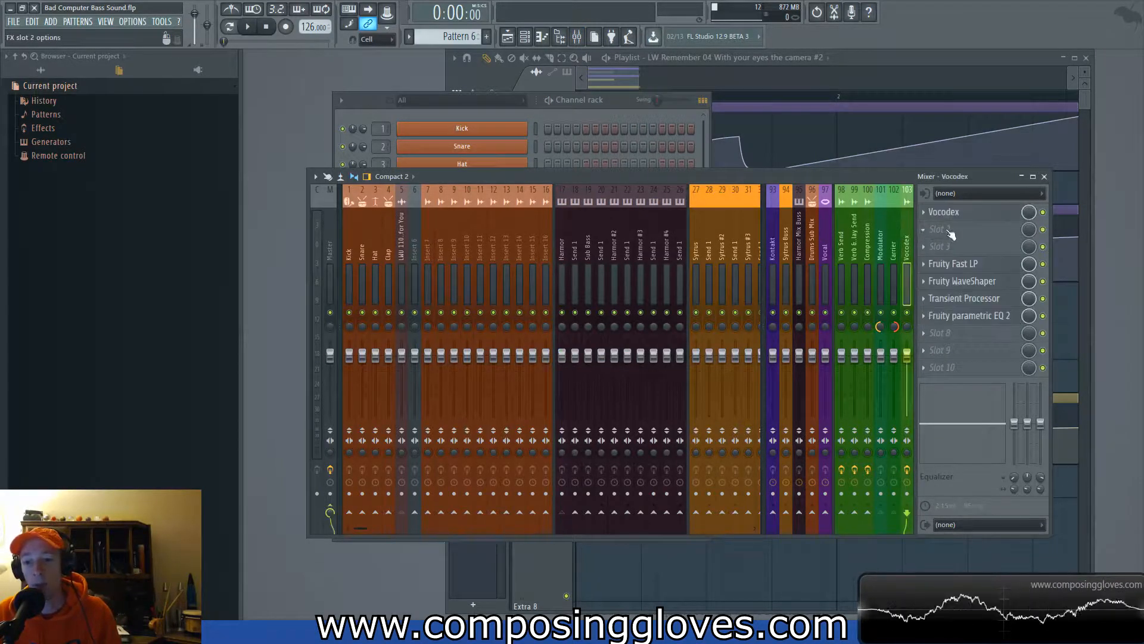
left_click(964, 231)
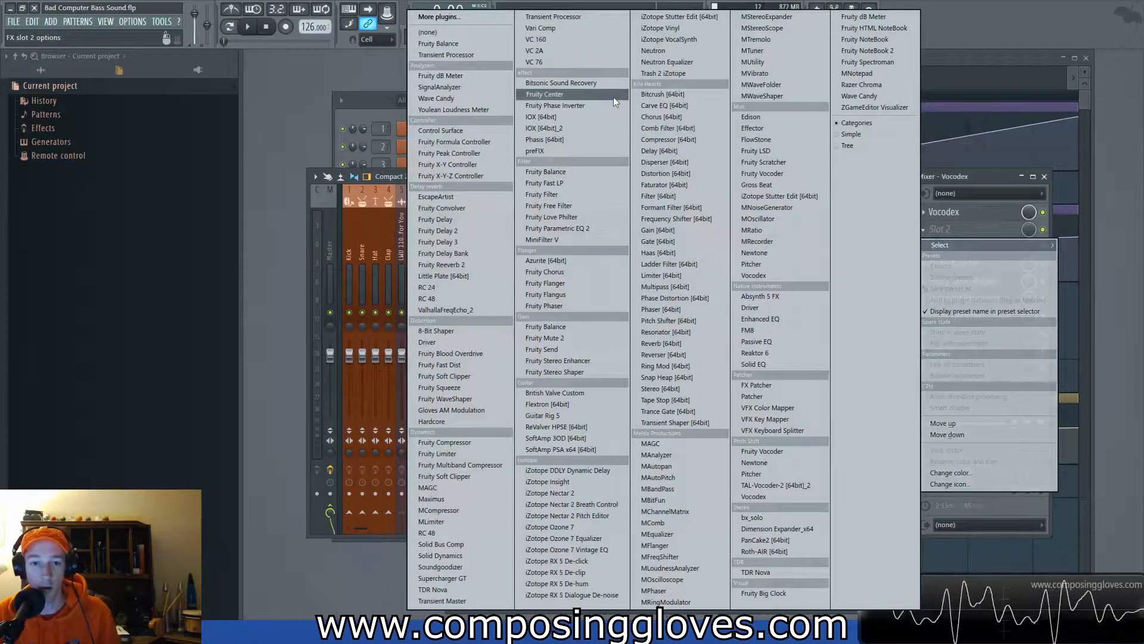
left_click(439, 43)
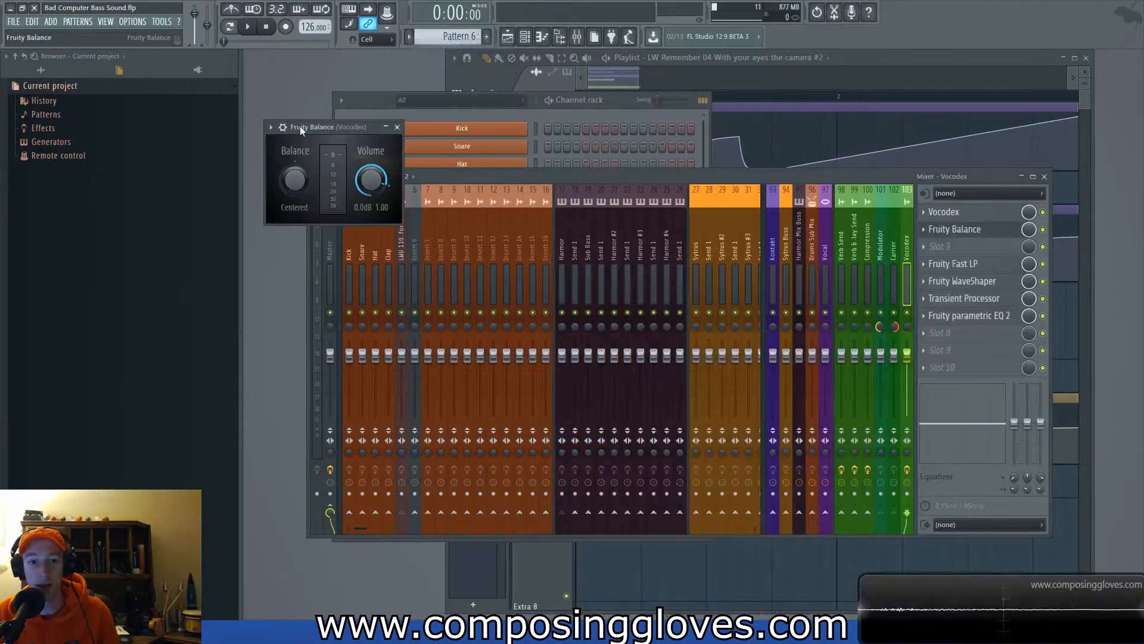
left_click_drag(299, 127, 528, 134)
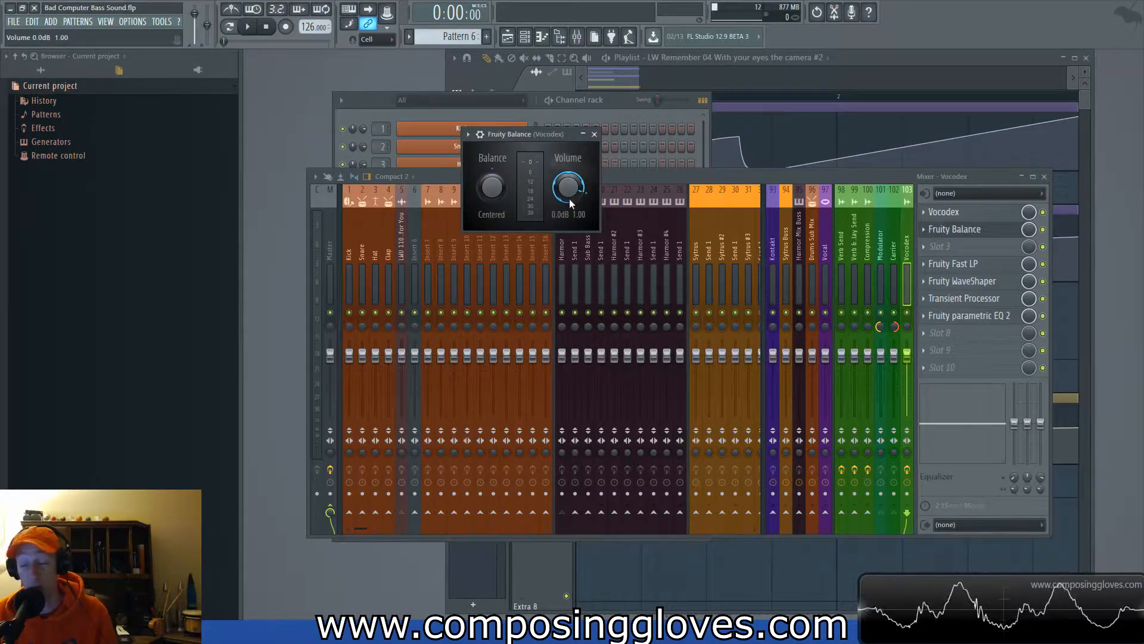
scroll(569, 198, "down", 2)
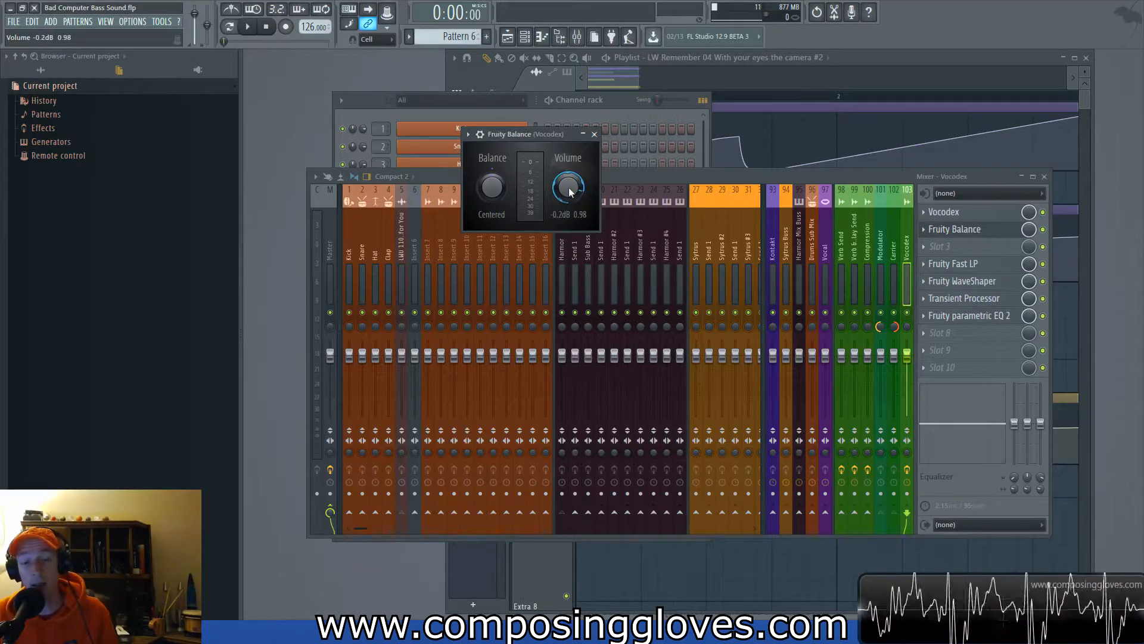
Remove Fruity Balance from slot 2 of the Vocodex mixer track
left_click(925, 229)
mouse_move(945, 246)
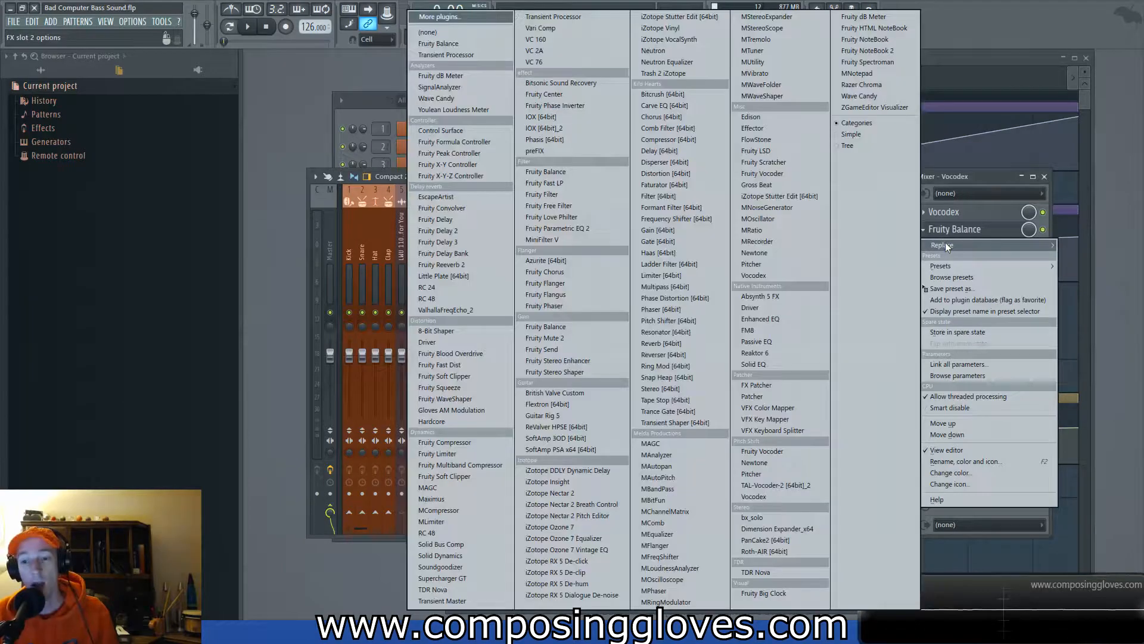
left_click(459, 34)
Examine the Cutoff and Resonance controls of Fruity Fast LP on the Vocodex mixer track
left_click(984, 267)
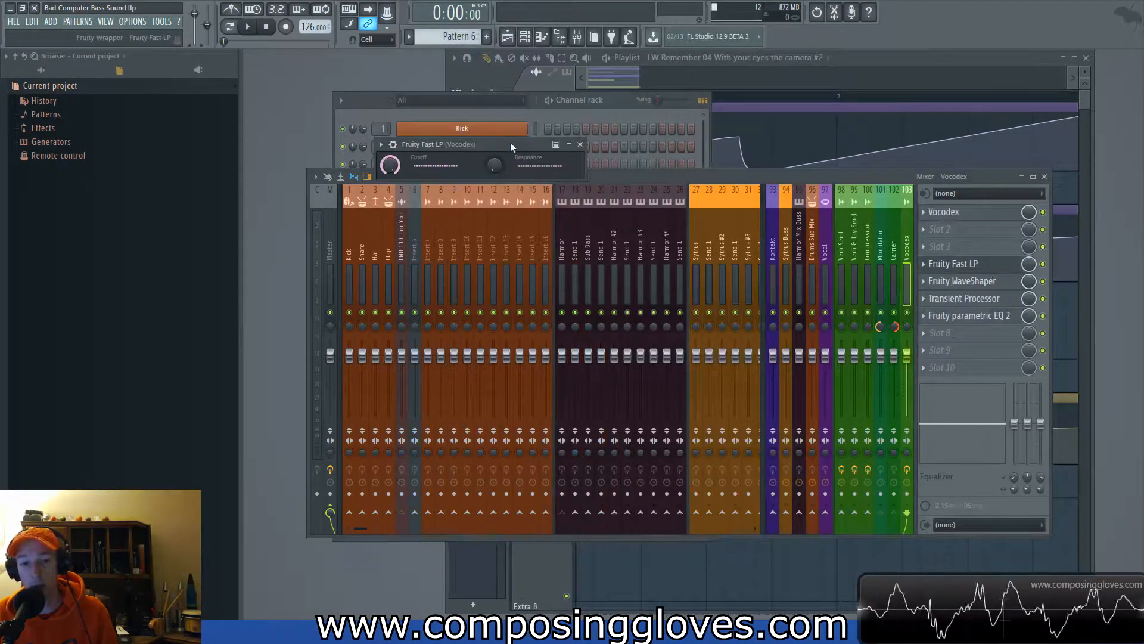
left_click_drag(524, 146, 696, 174)
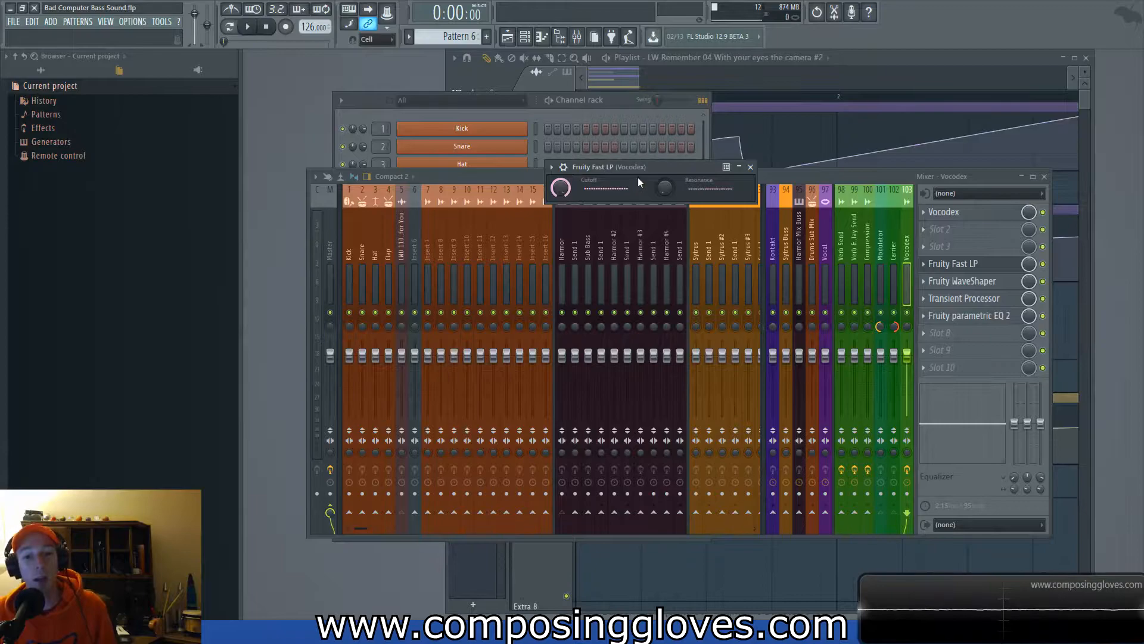
left_click_drag(635, 165, 618, 142)
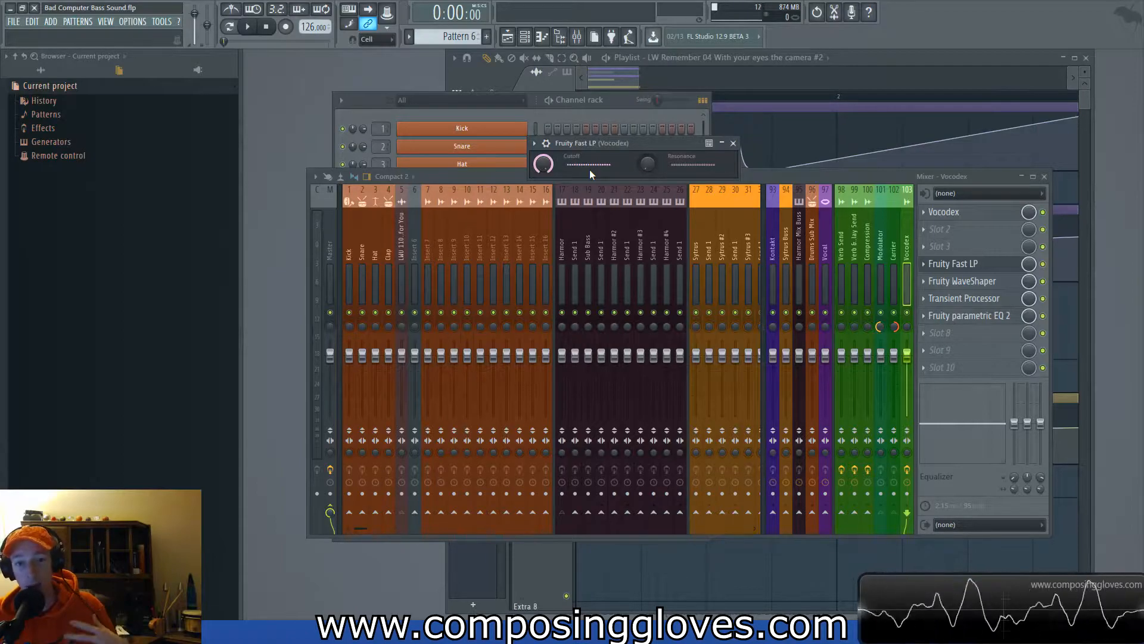
left_click_drag(634, 147, 630, 156)
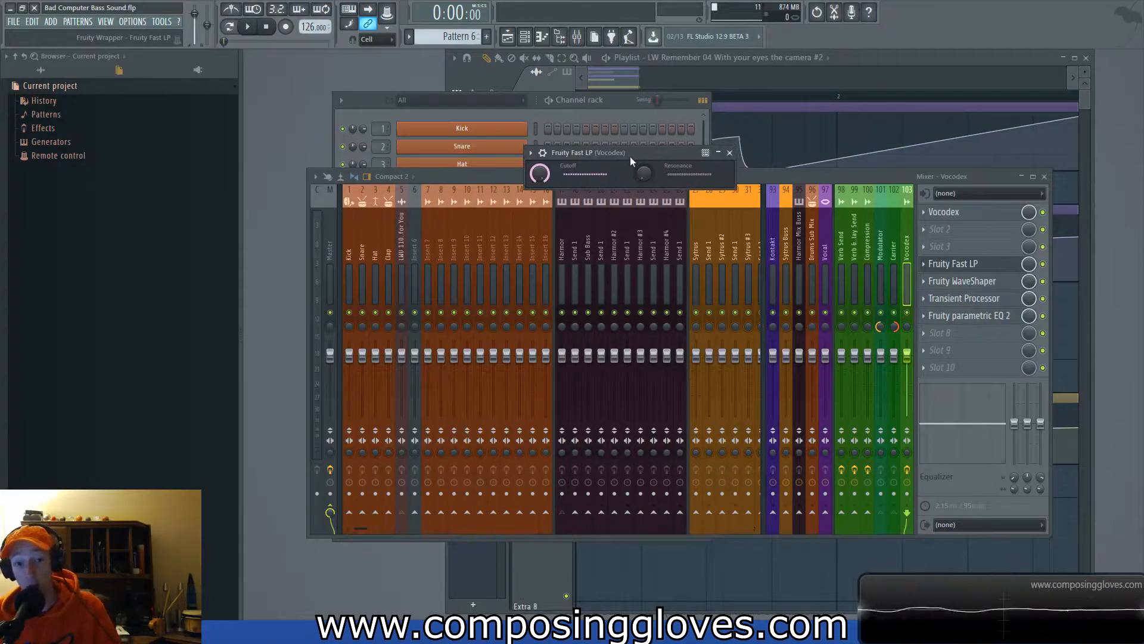
Try a steep drop of about 72% tension on the first segment of the Fruity Fast LP cutoff automation, and audition it
left_click(865, 58)
scroll(624, 146, "up", 4)
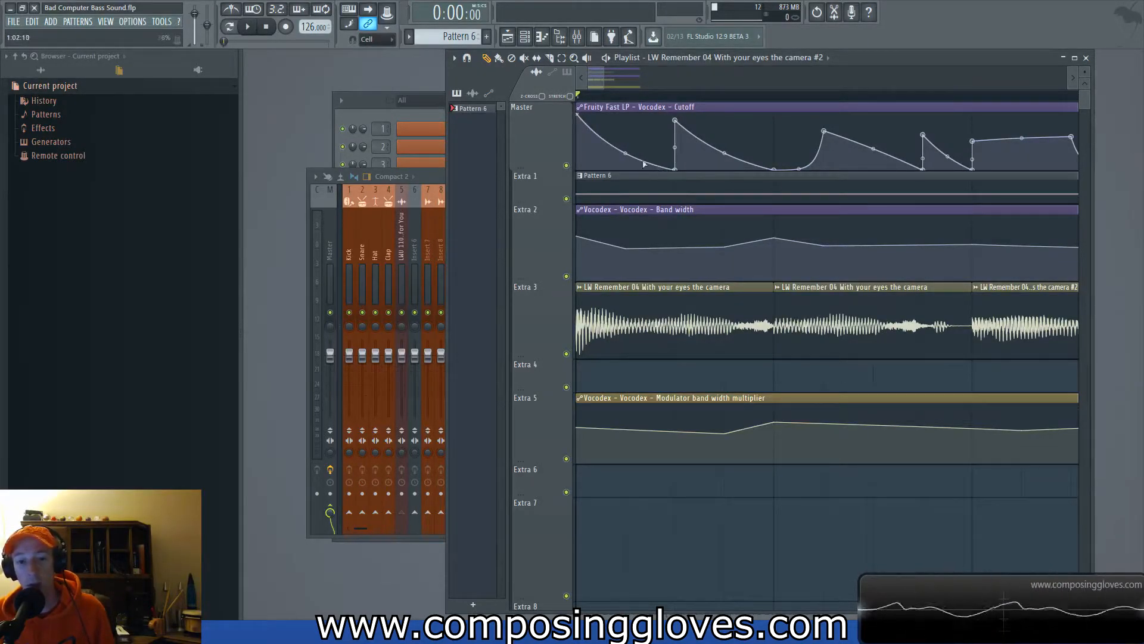
left_click_drag(625, 153, 626, 170)
key("space")
key("space")
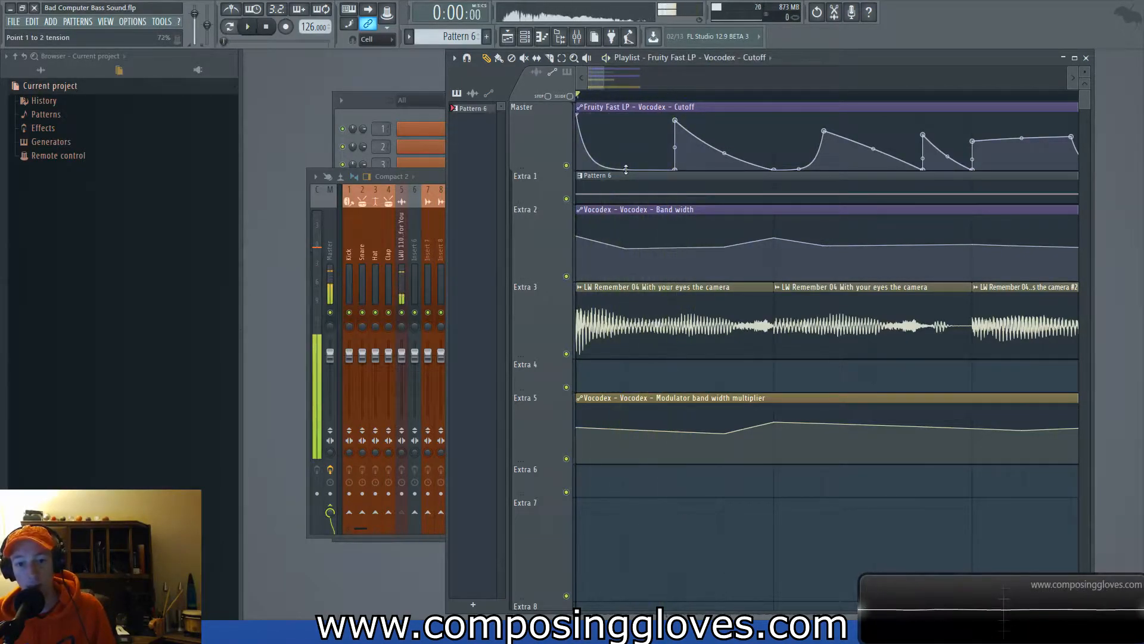
Flatten the first segment of the Fruity Fast LP cutoff automation into a nearly straight downward slope, auditioning while adjusting
left_click_drag(626, 169, 626, 149)
key("space")
key("space")
left_click_drag(624, 146, 620, 137)
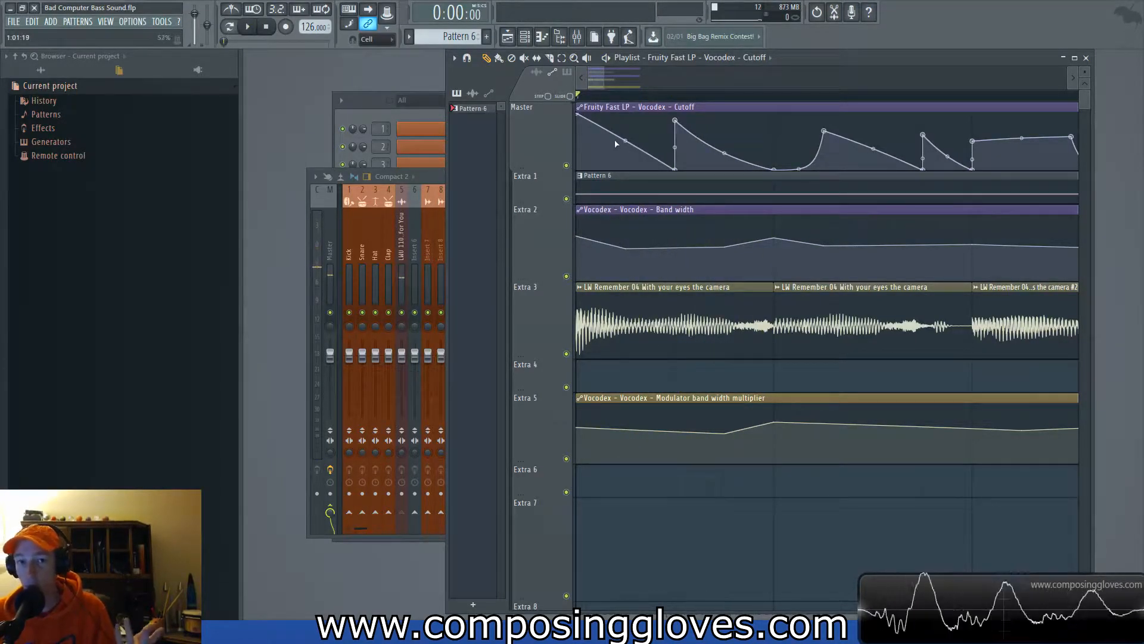
Browse the effects available for slot 3 of the Vocodex mixer track, and briefly view Fruity Fast LP
left_click(577, 36)
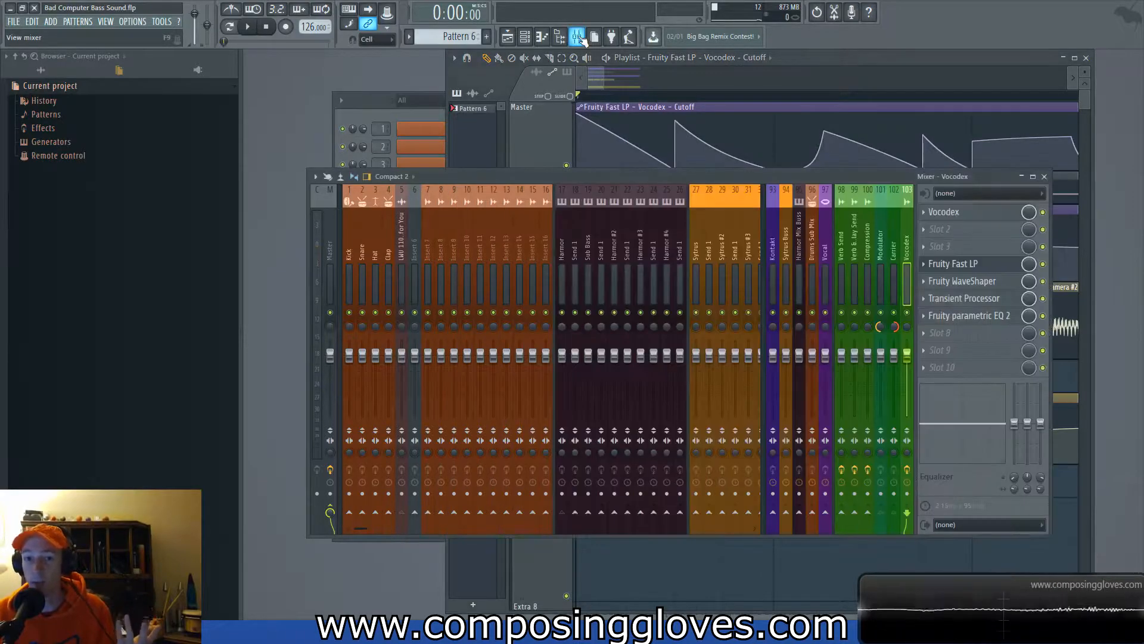
left_click(941, 246)
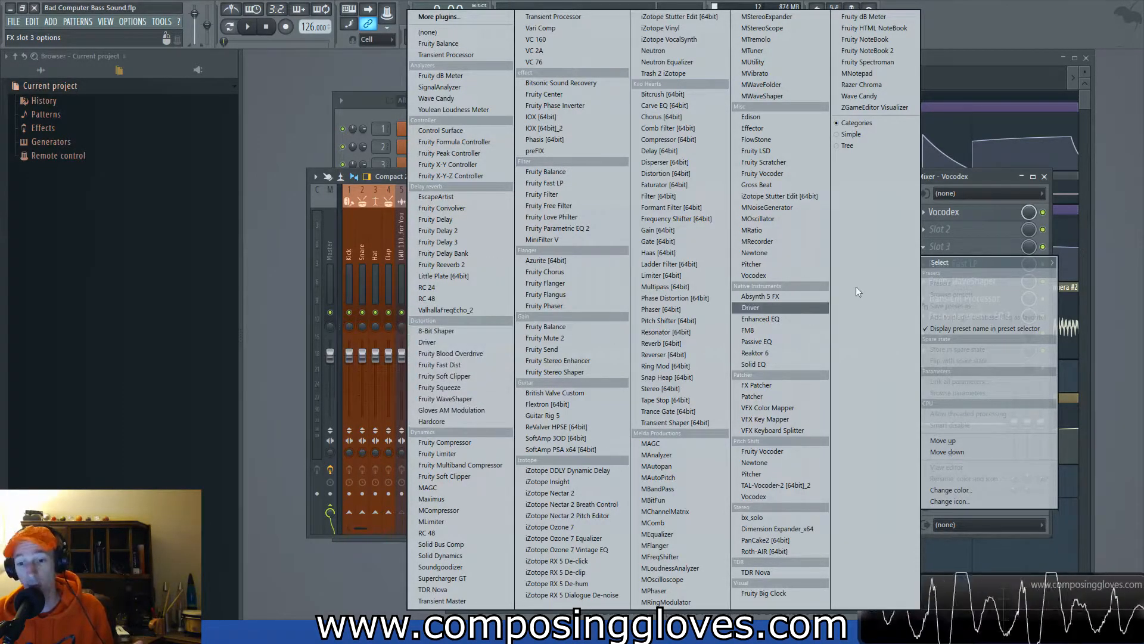
left_click(989, 175)
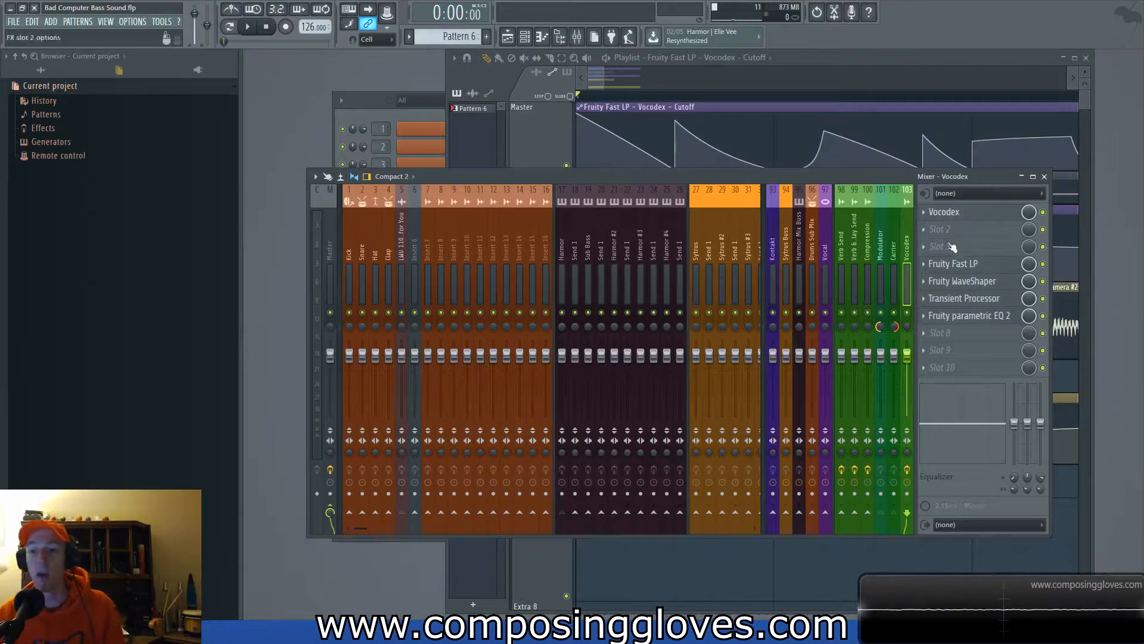
left_click(965, 269)
left_click(964, 269)
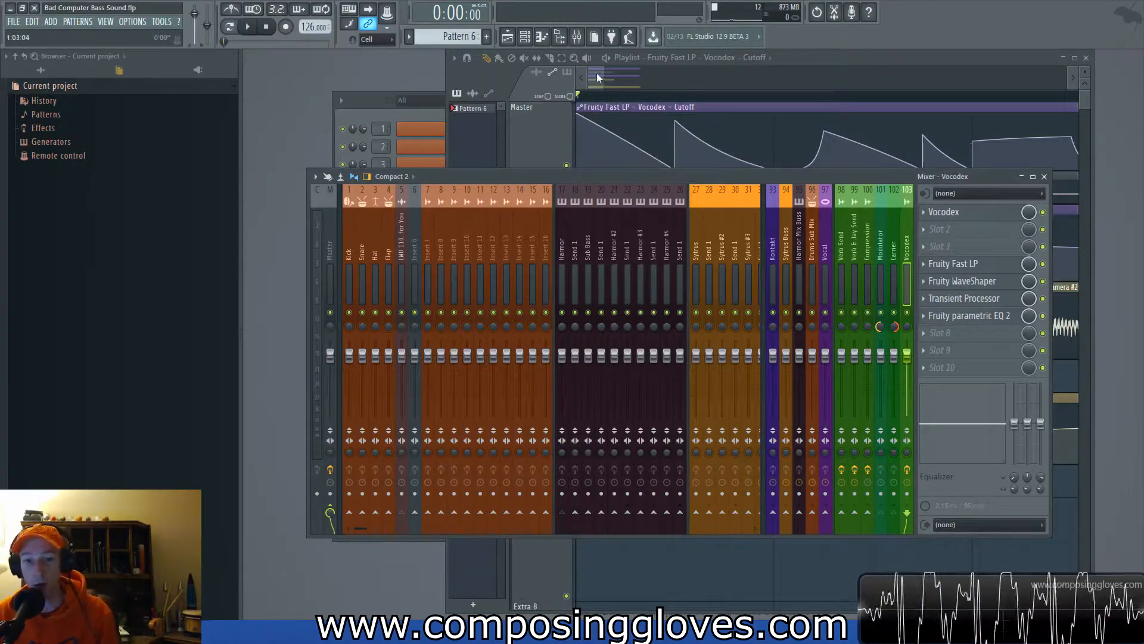
Select the playlist range covering the first downward cutoff sweep, audition it, and clear the selection
left_click(718, 58)
scroll(713, 150, "down", 3)
scroll(700, 112, "up", 4)
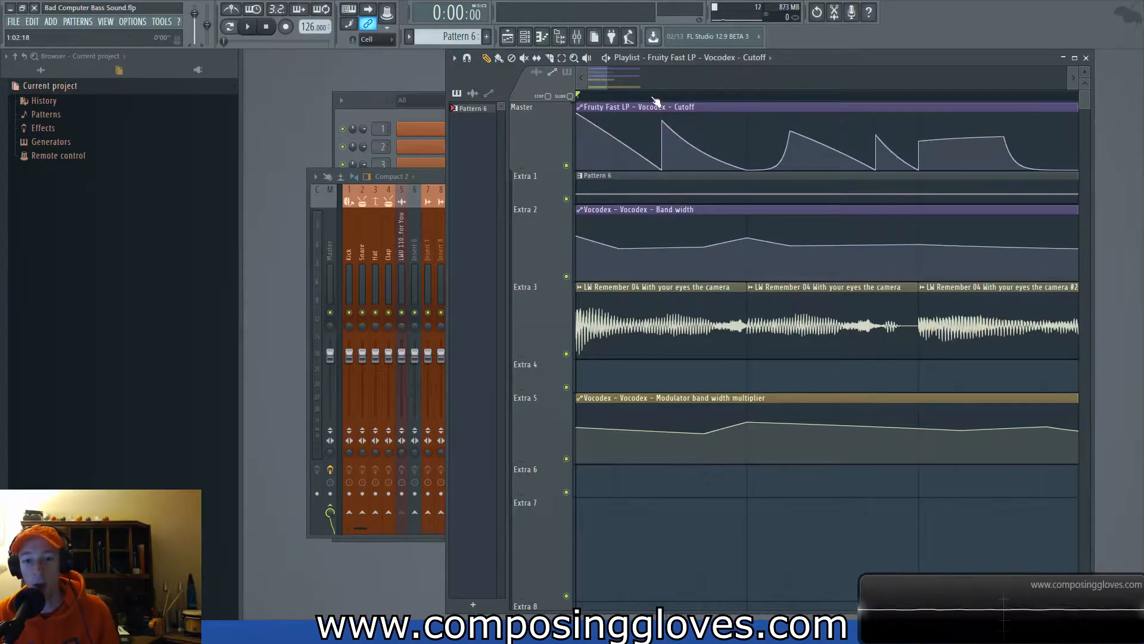
left_click_drag(661, 98, 580, 102)
key("ctrl+f")
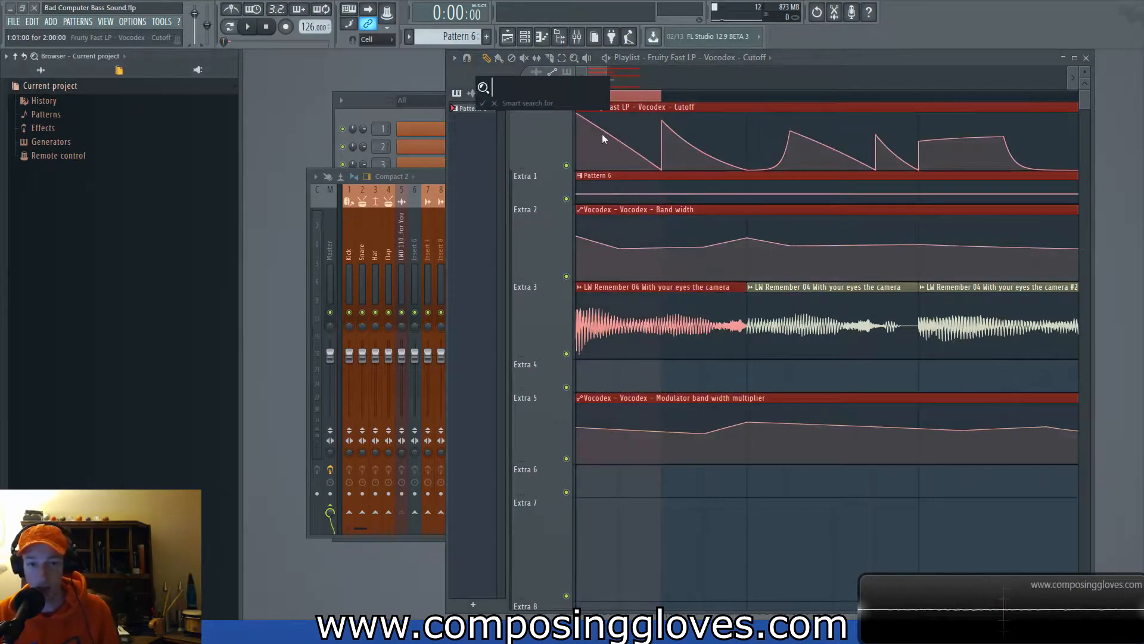
key("Escape")
left_click(641, 98)
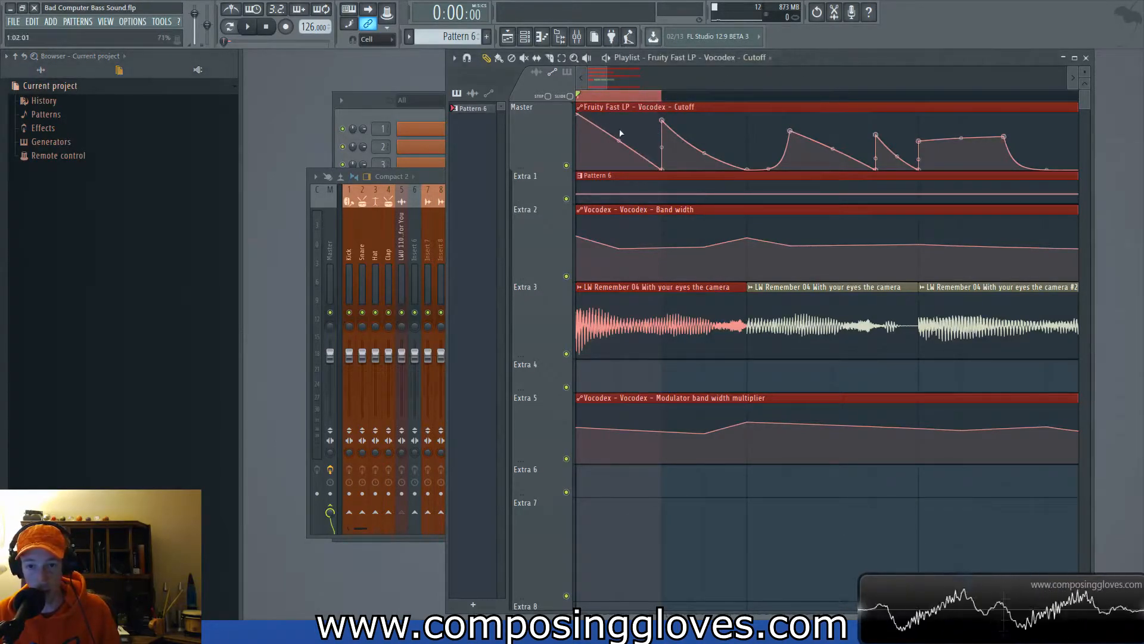
key("space")
key("space")
key("ctrl+d")
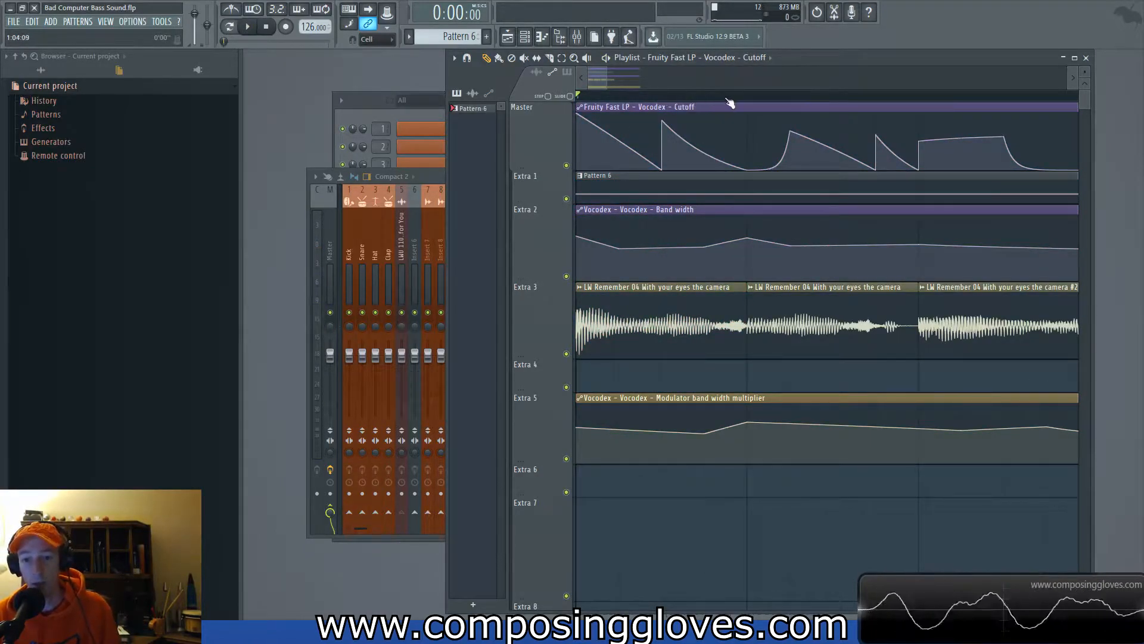
Audition the rising-and-falling cutoff sweep over the second vocal clip and the short sweep following it as separate playlist selections
left_click_drag(747, 96, 855, 98)
key("space")
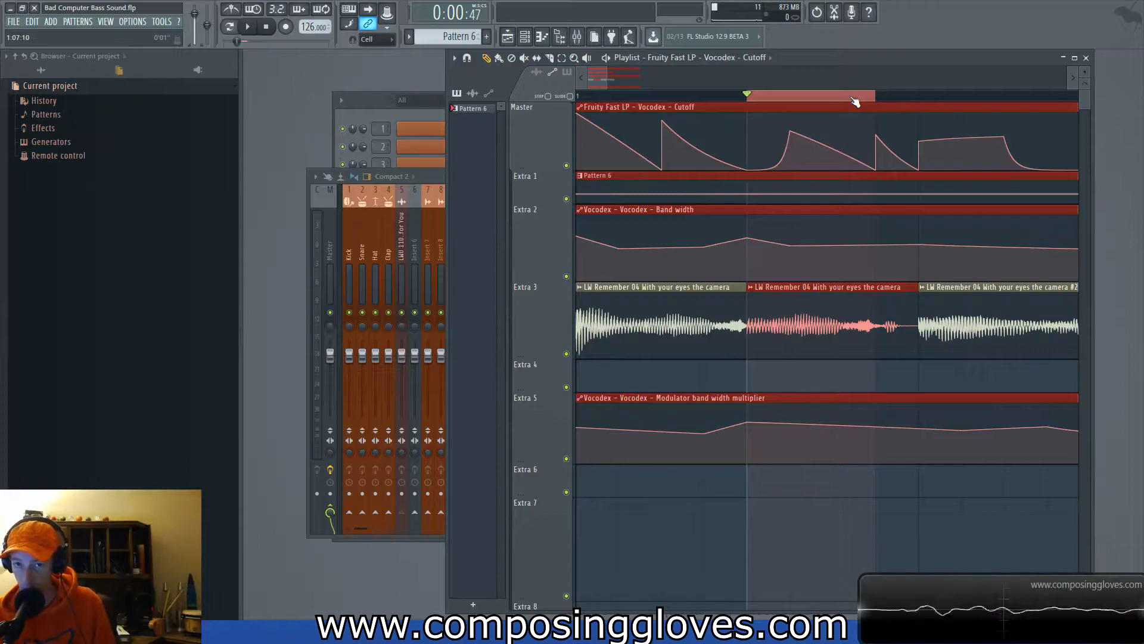
key("space")
key("space")
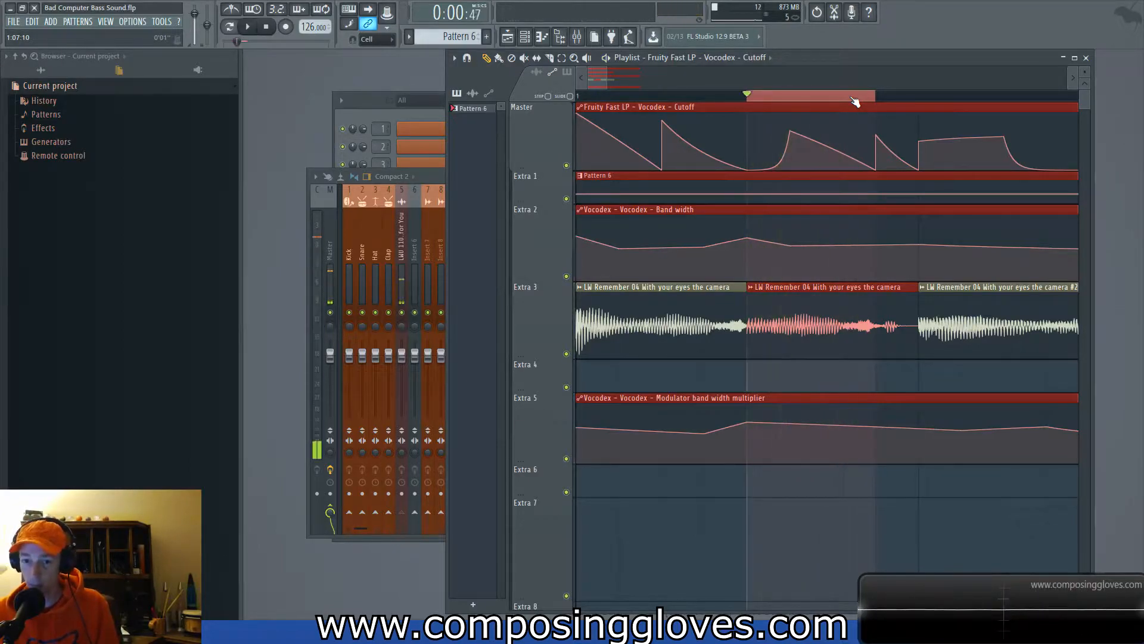
mouse_move(769, 168)
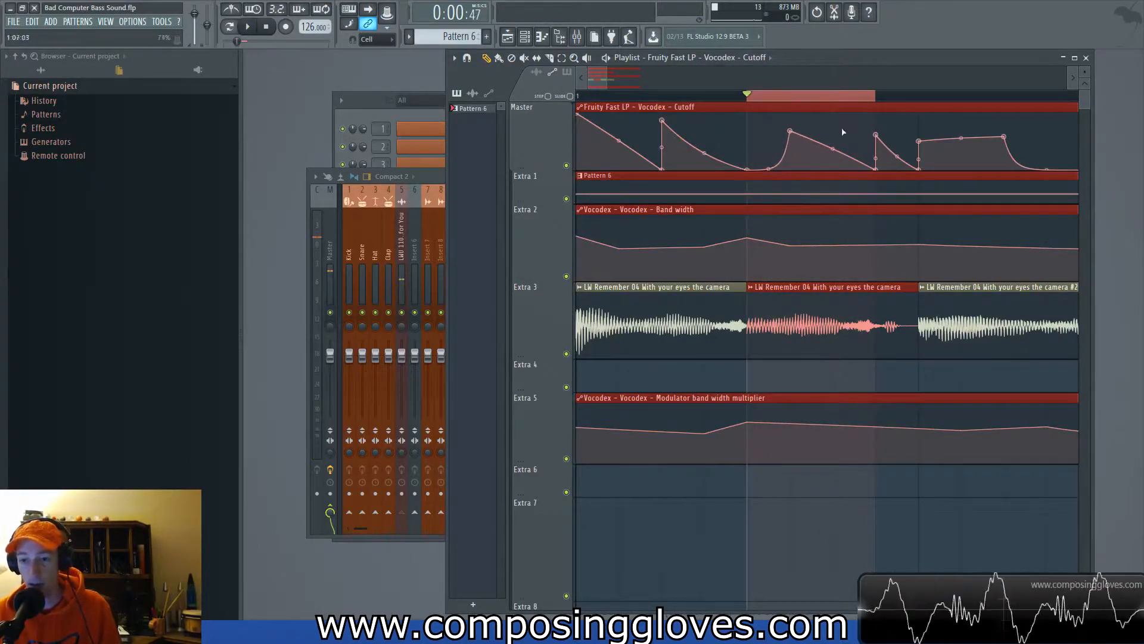
left_click_drag(878, 101, 900, 102)
key("space")
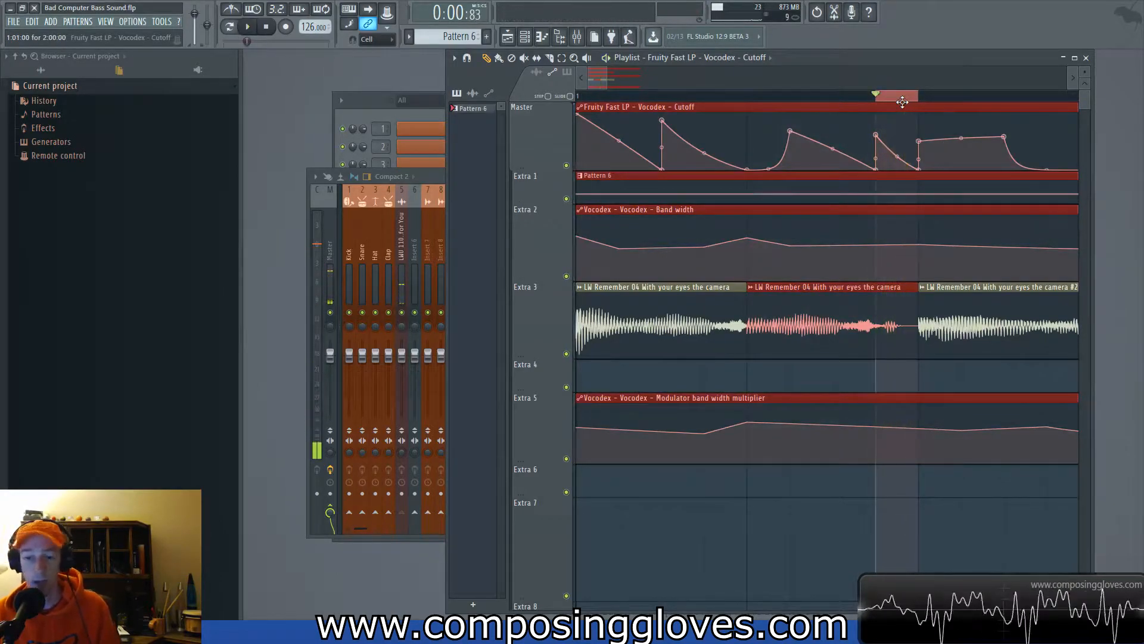
Audition the selected short downward cutoff sweep at the end of the second vocal clip and clear the selection
key("space")
key("space")
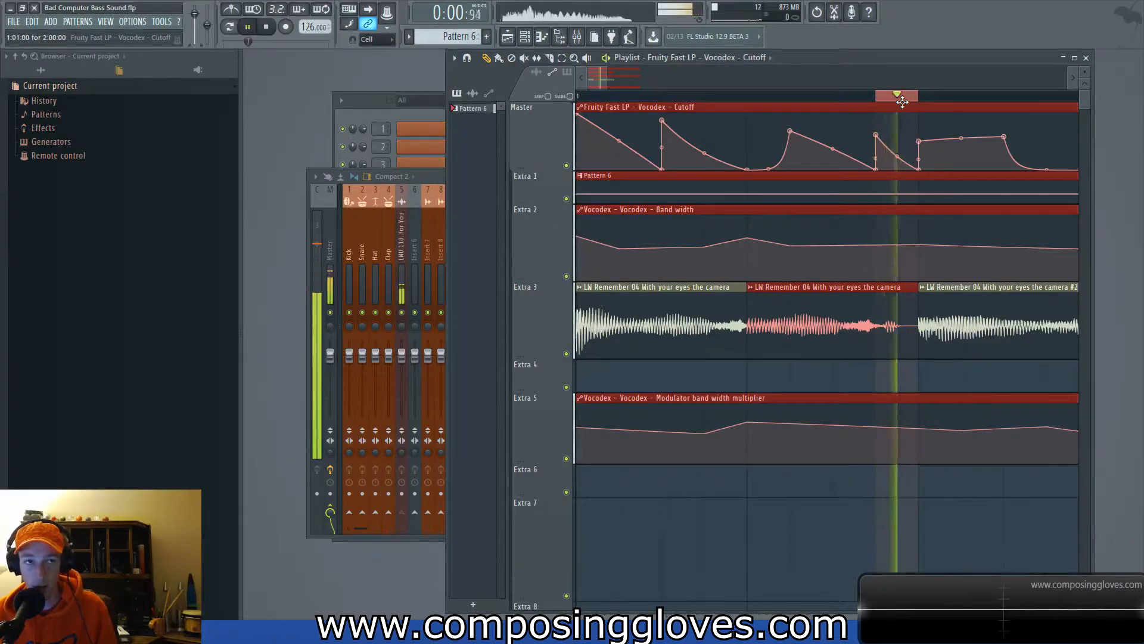
key("ctrl+d")
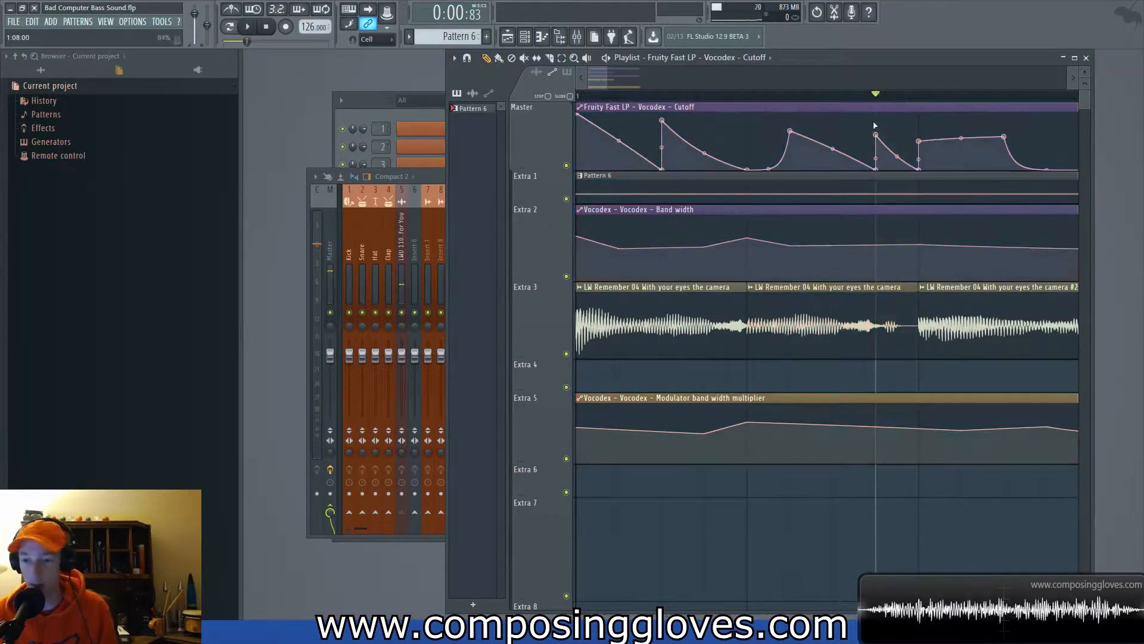
Select the playlist range covering the flat-topped cutoff shape at the start of the third vocal clip, audition it, and clear the selection
scroll(873, 141, "down", 1)
scroll(834, 128, "right", 1)
left_click_drag(772, 98, 855, 109)
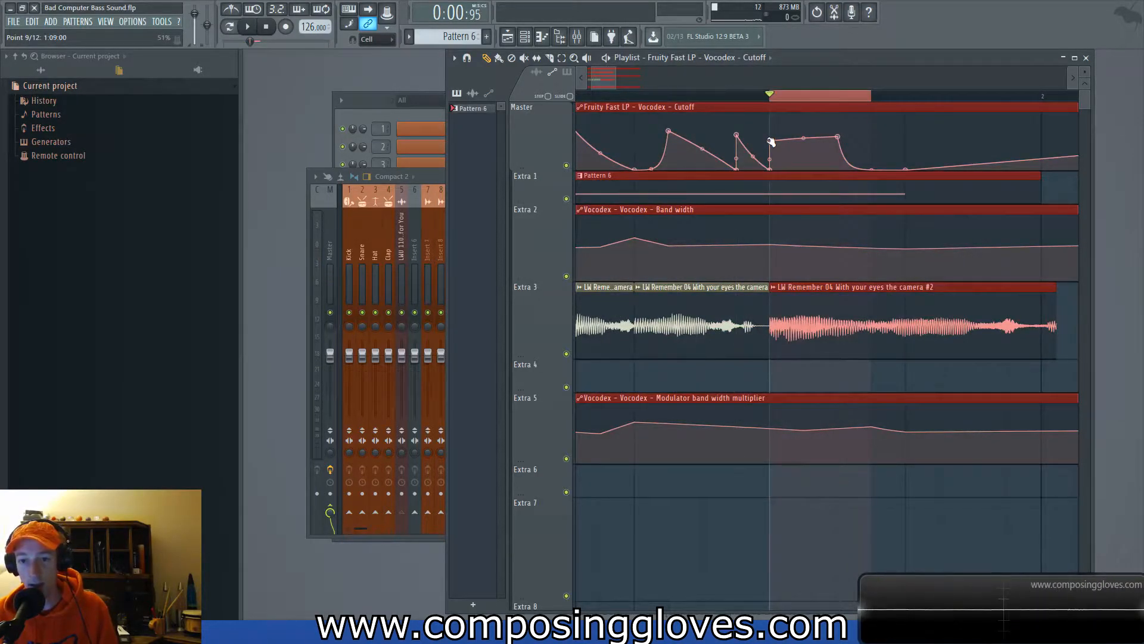
key("space")
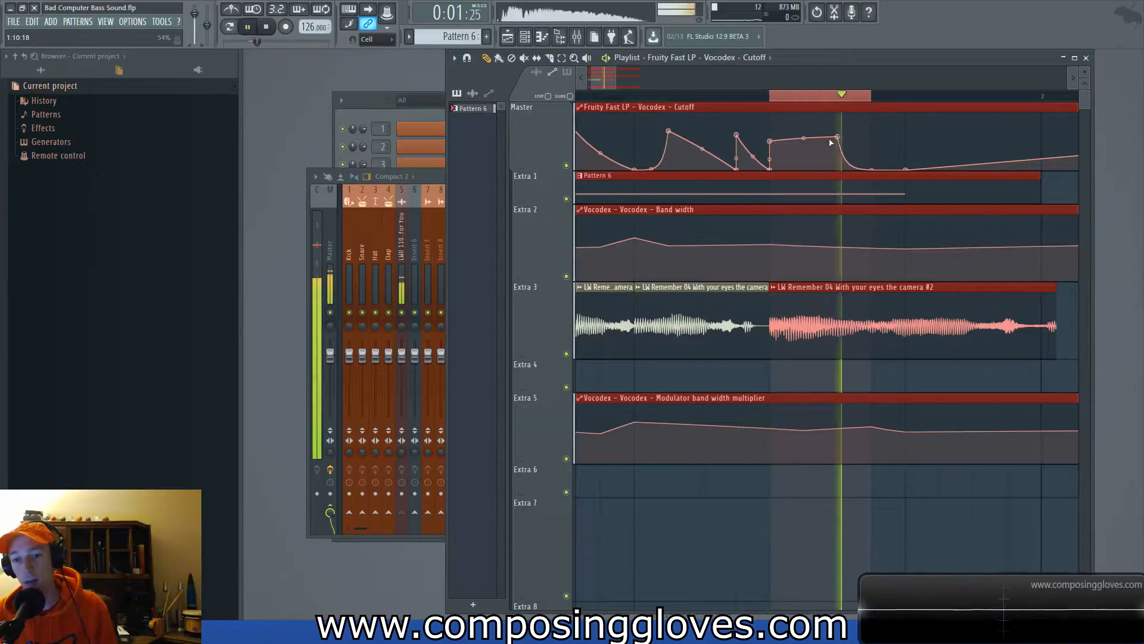
key("ctrl+d")
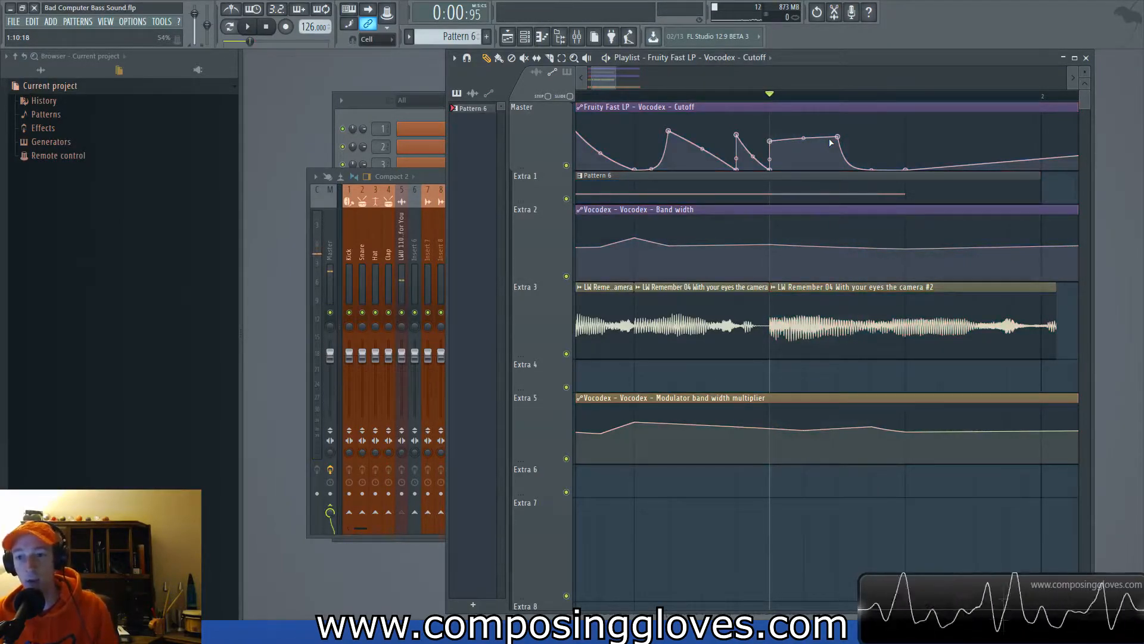
Stop playback and select the whole Fruity Fast LP cutoff automation clip in the playlist
scroll(830, 143, "down", 3)
key("space")
left_click_drag(599, 127, 789, 129)
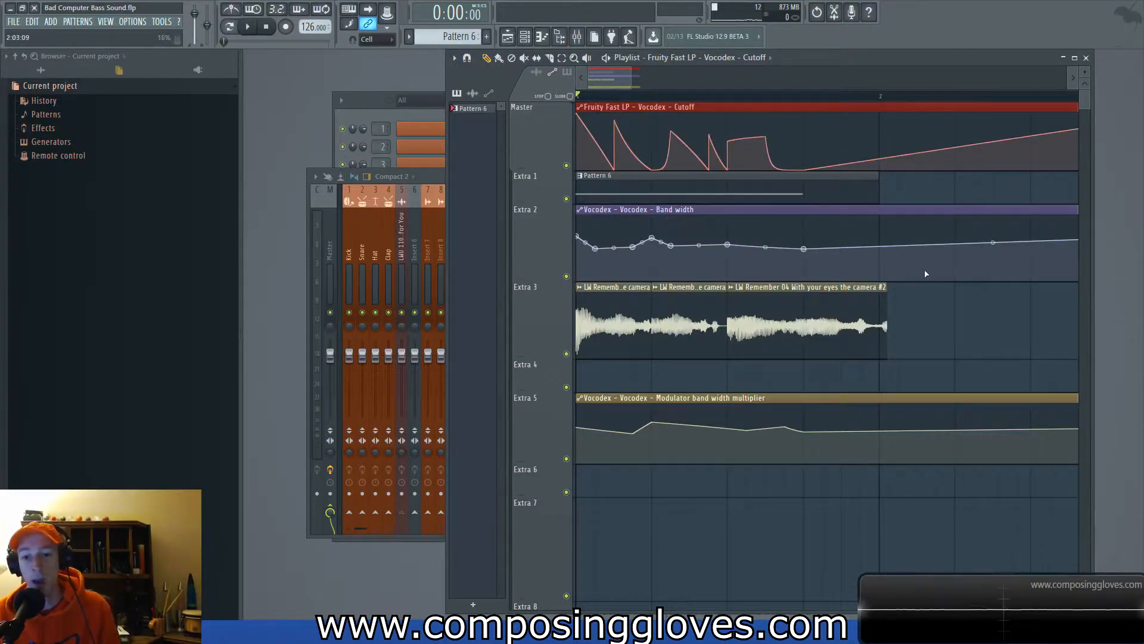
Open the Vocodex plugin from the Vocodex mixer track and move its window aside
left_click(441, 178)
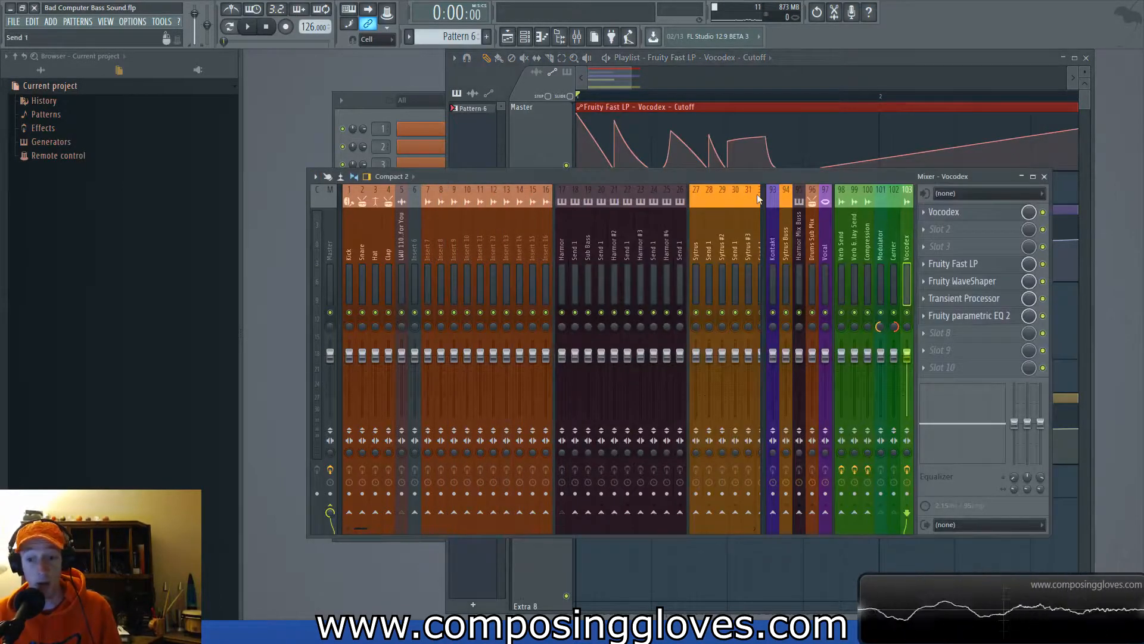
left_click(983, 220)
left_click_drag(564, 161, 667, 147)
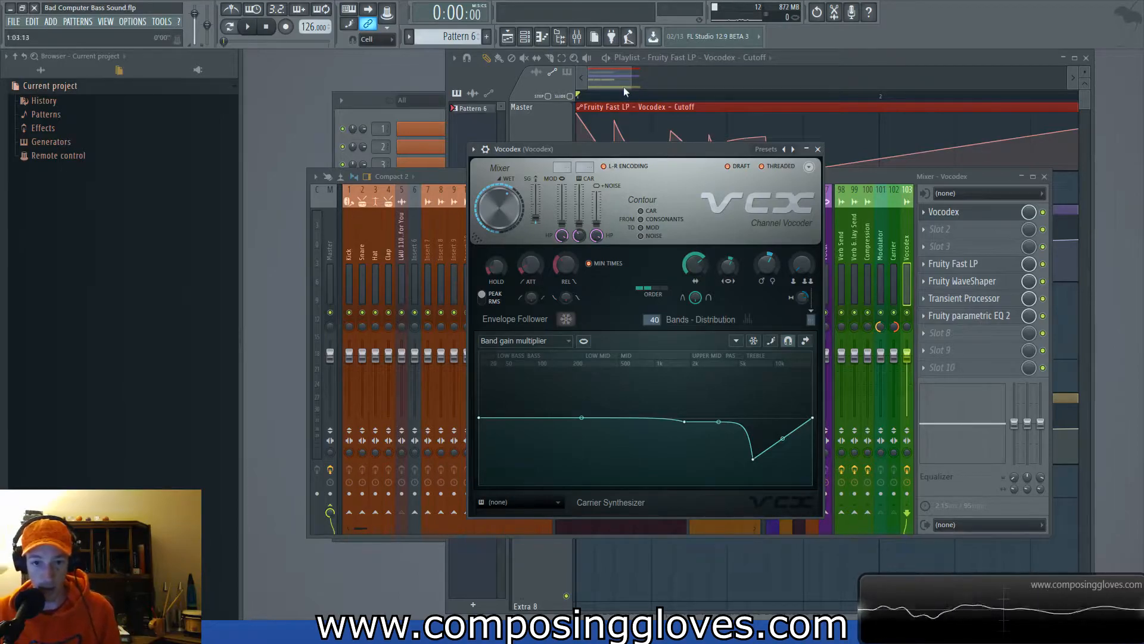
left_click_drag(656, 150, 384, 175)
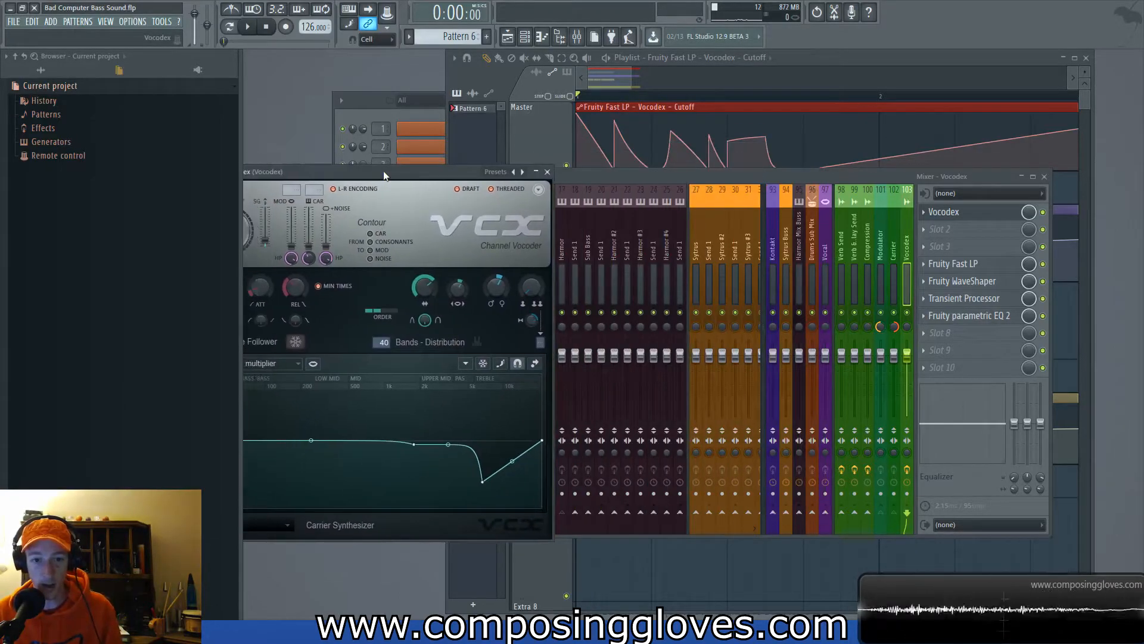
Select the Vocodex Band width and Modulator band width multiplier automation clips in the playlist, and bring the Vocodex window back in front
left_click(616, 84)
left_click_drag(957, 209, 983, 457)
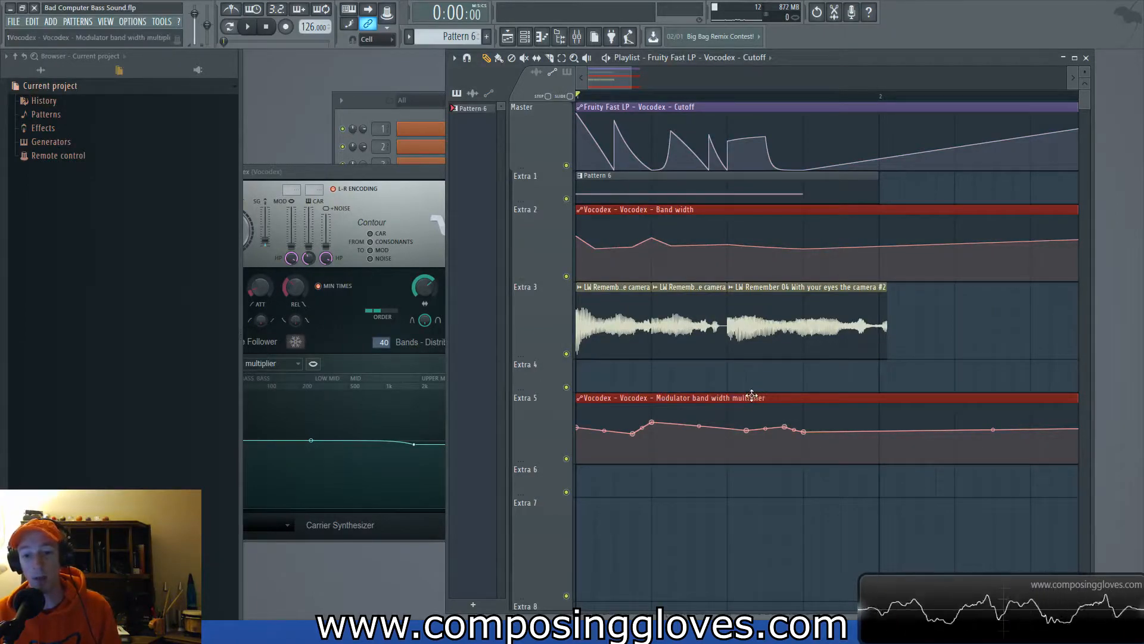
left_click_drag(412, 173, 576, 201)
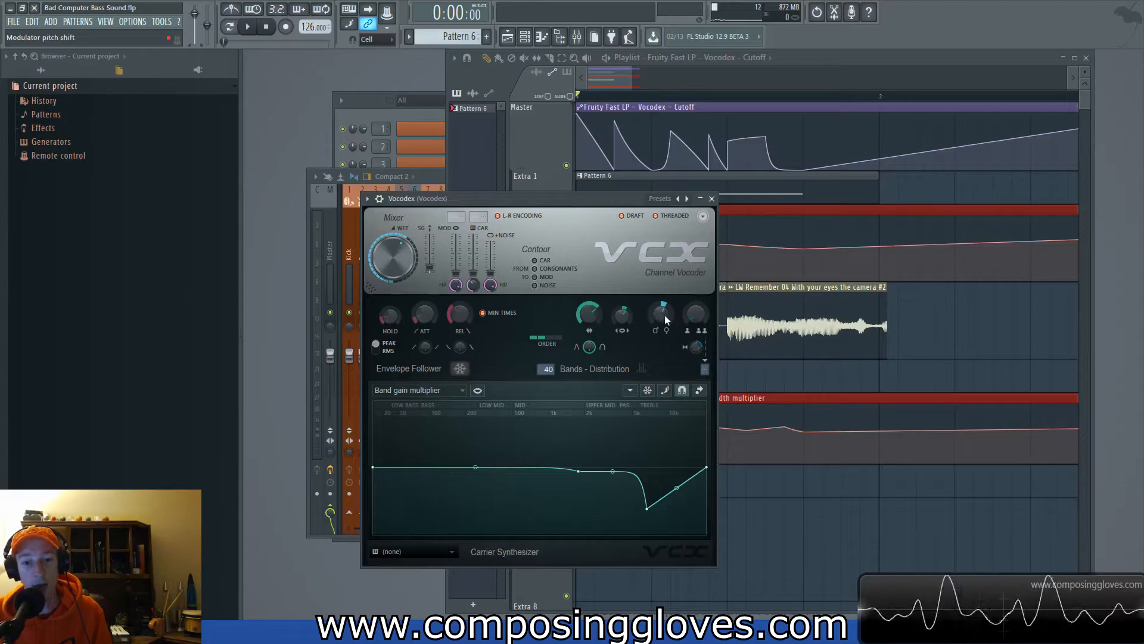
Set Vocodex's modulator pitch shift to about +472 cents, auditioning the bass while adjusting it
key("space")
left_click_drag(666, 320, 663, 312)
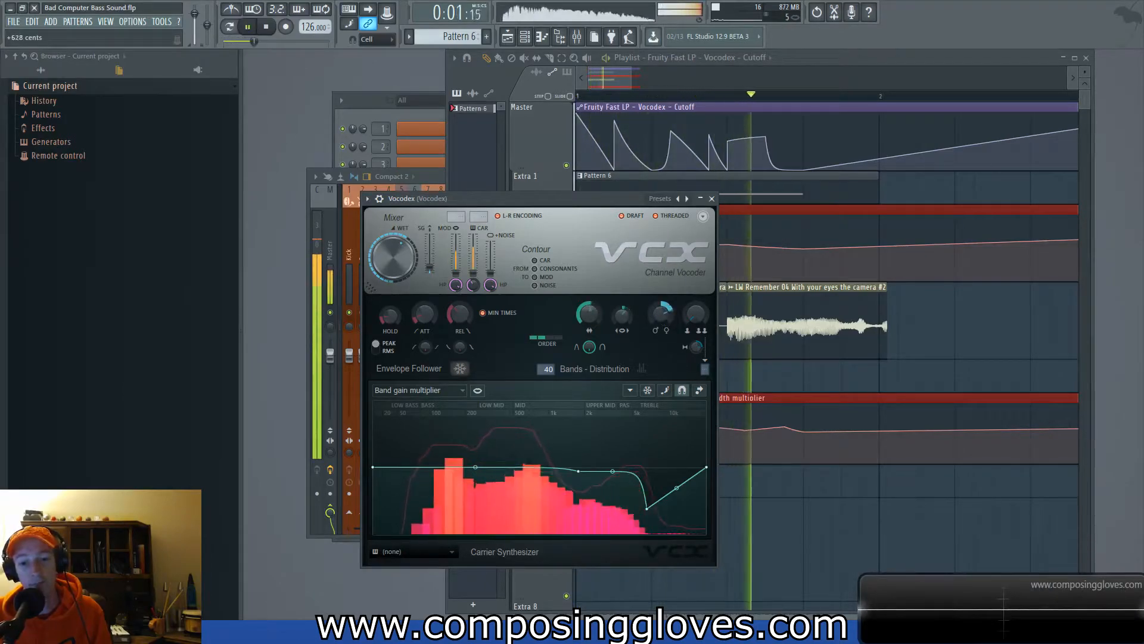
mouse_move(662, 314)
left_mouse_down()
mouse_move(662, 352)
mouse_move(663, 298)
mouse_move(663, 320)
left_mouse_up()
key("space")
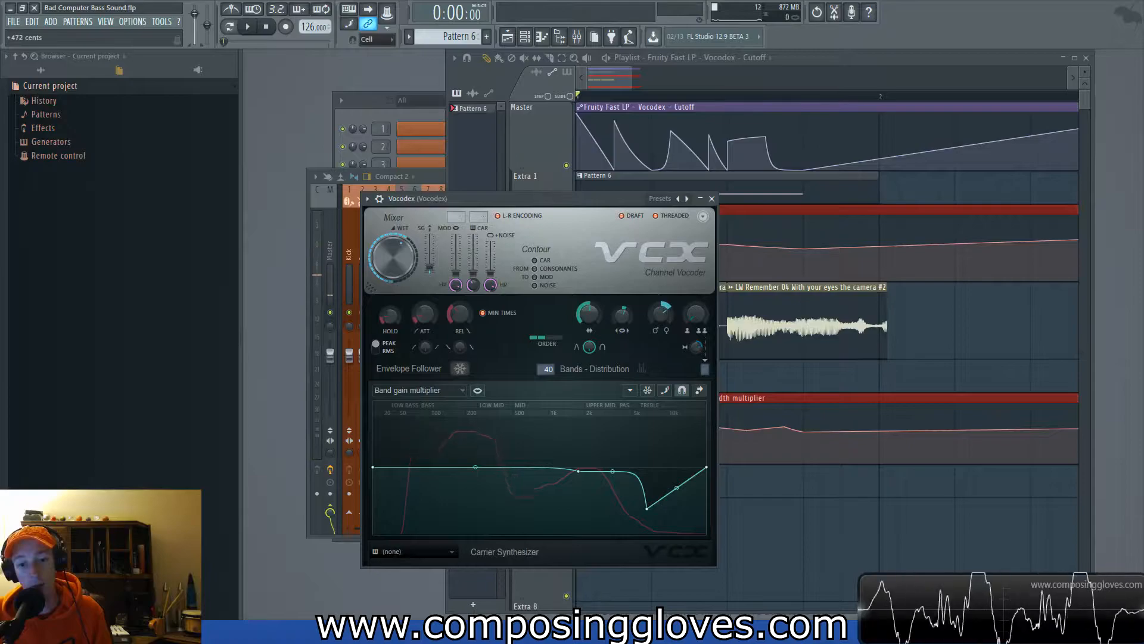
key("space")
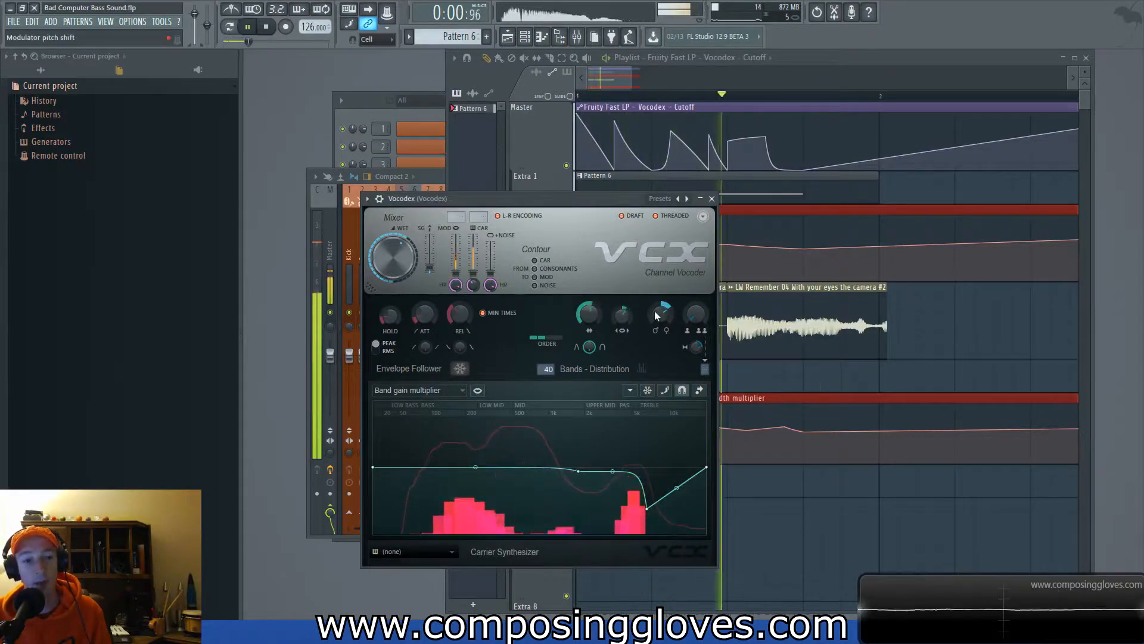
key("space")
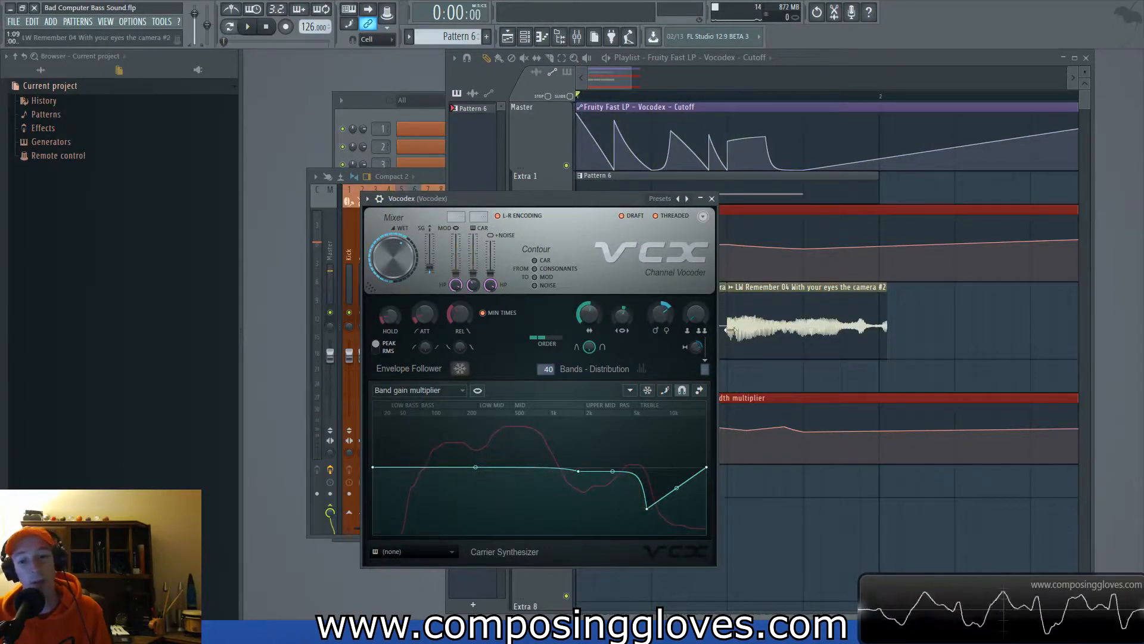
Switch the Vocodex curve editor from Band gain multiplier to Modulator pitch shift
left_click(439, 391)
left_click(435, 544)
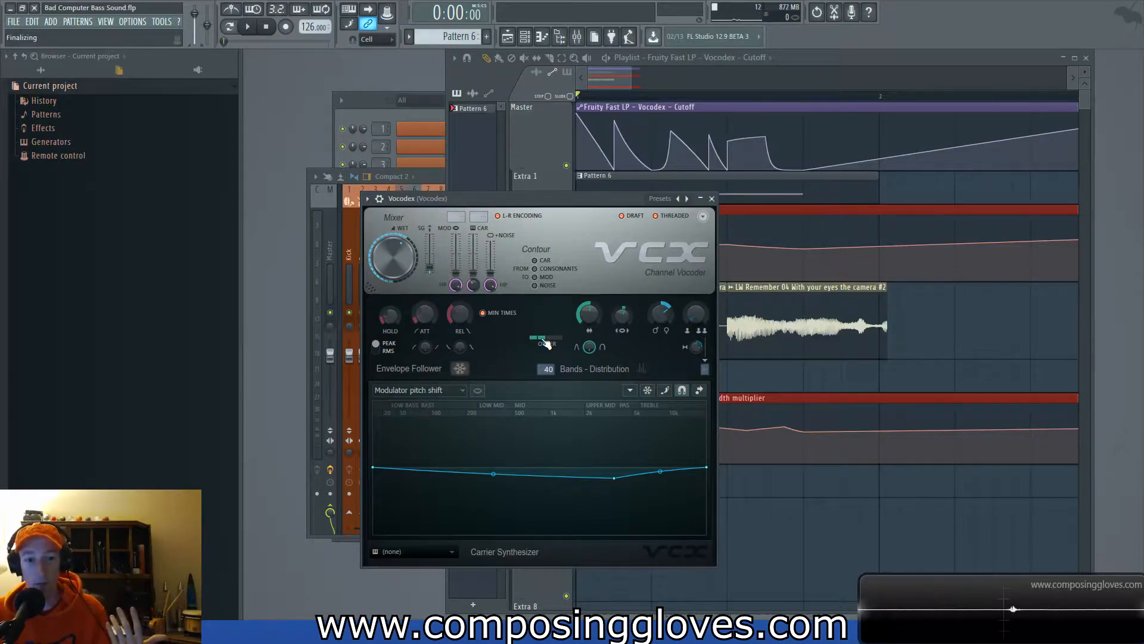
Try the Vocodex filter order at 4 and at 1, auditioning the bass with each setting
left_click_drag(559, 339, 565, 344)
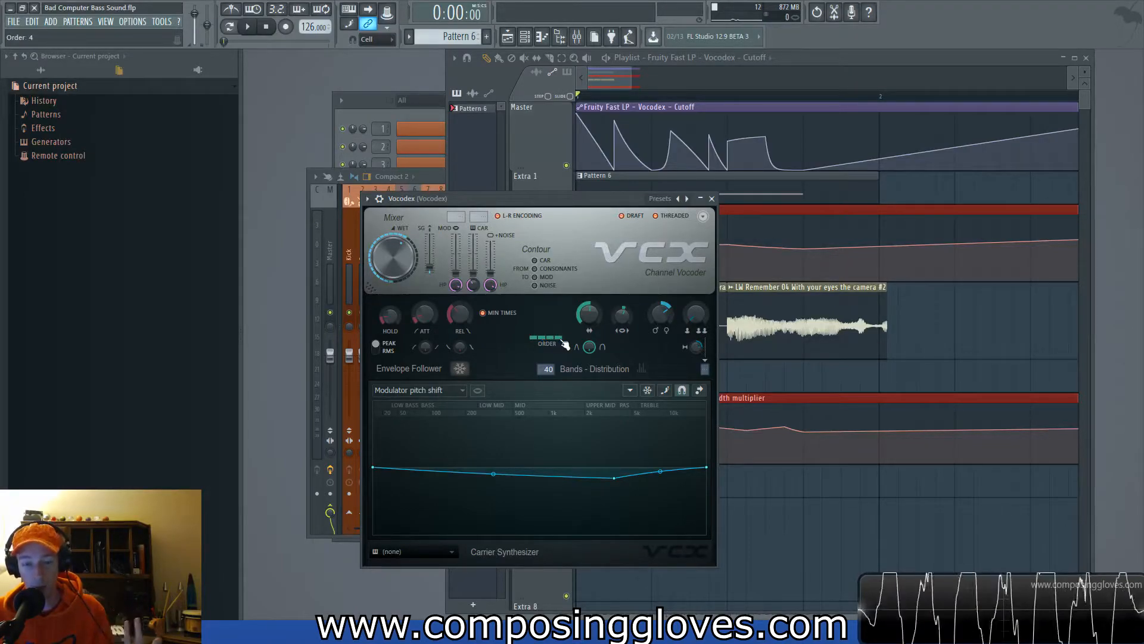
key("space")
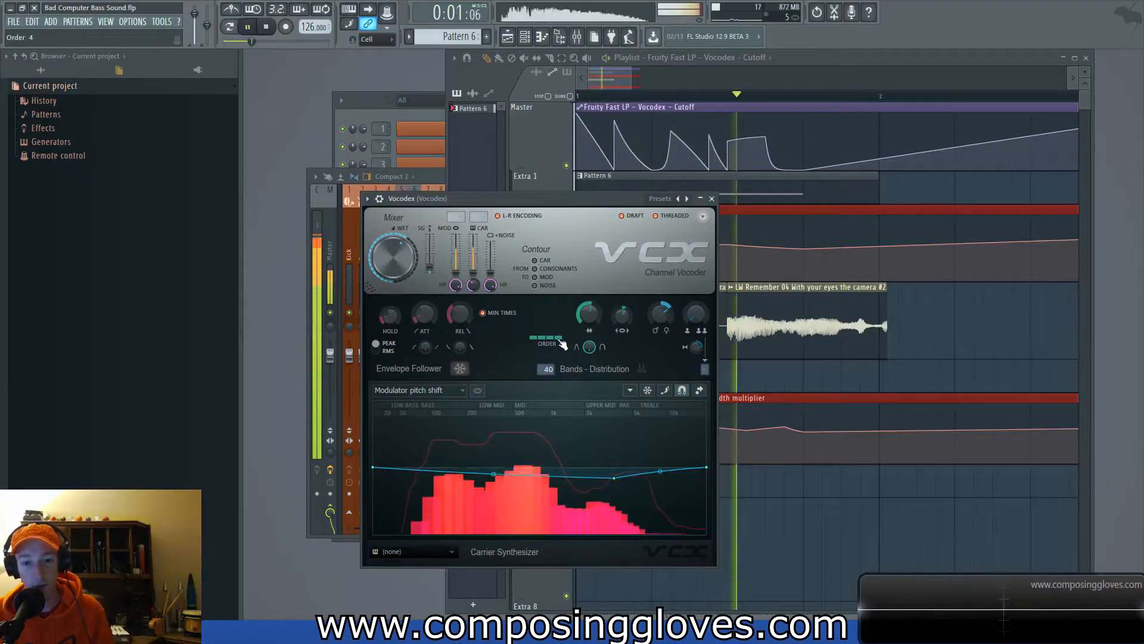
key("space")
left_click(540, 340)
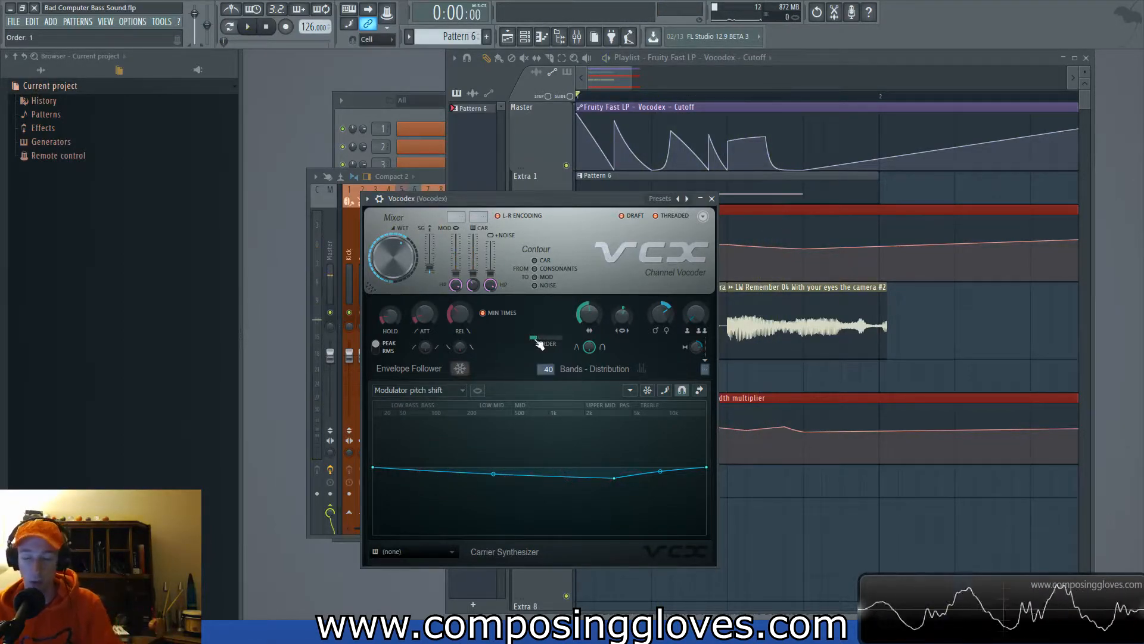
key("space")
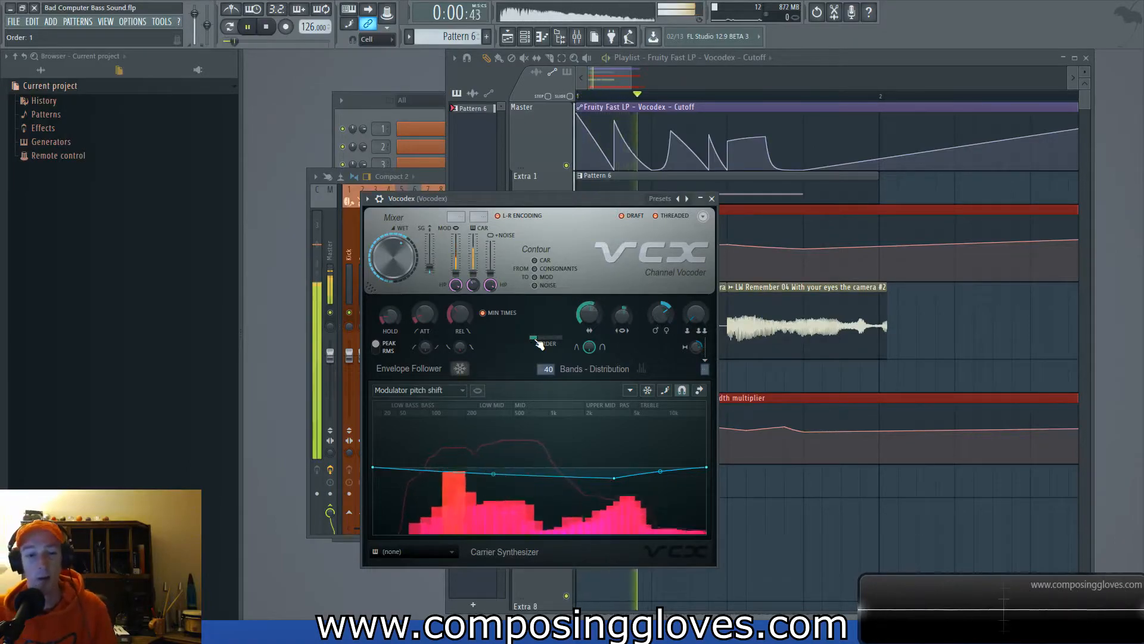
key("space")
Set the Vocodex filter order back to 2 and audition the bass
left_click(542, 338)
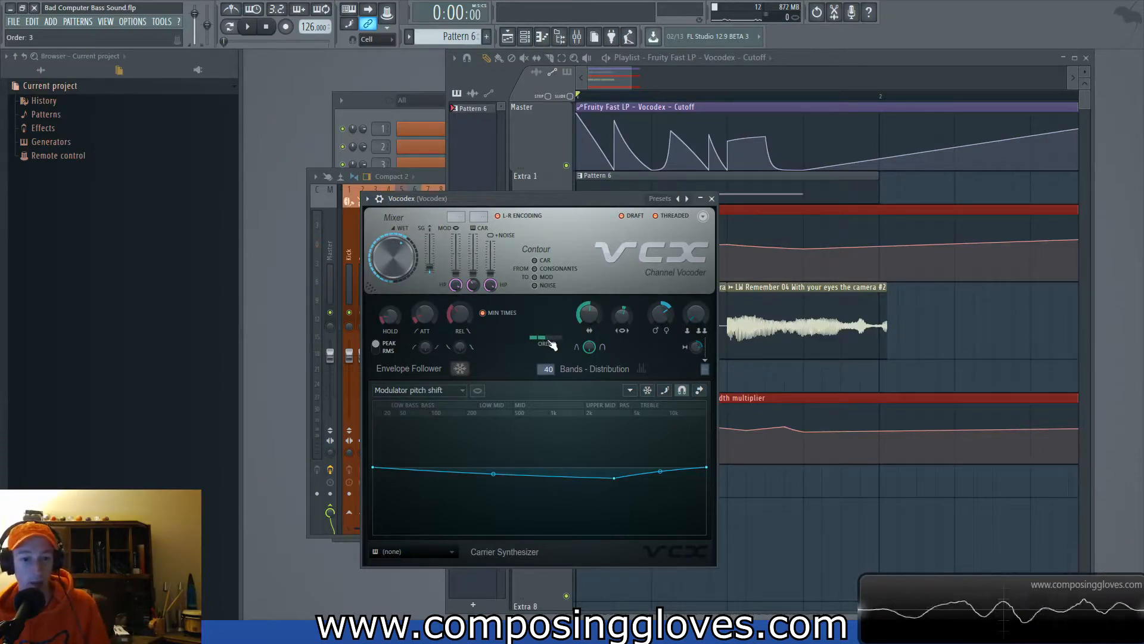
key("space")
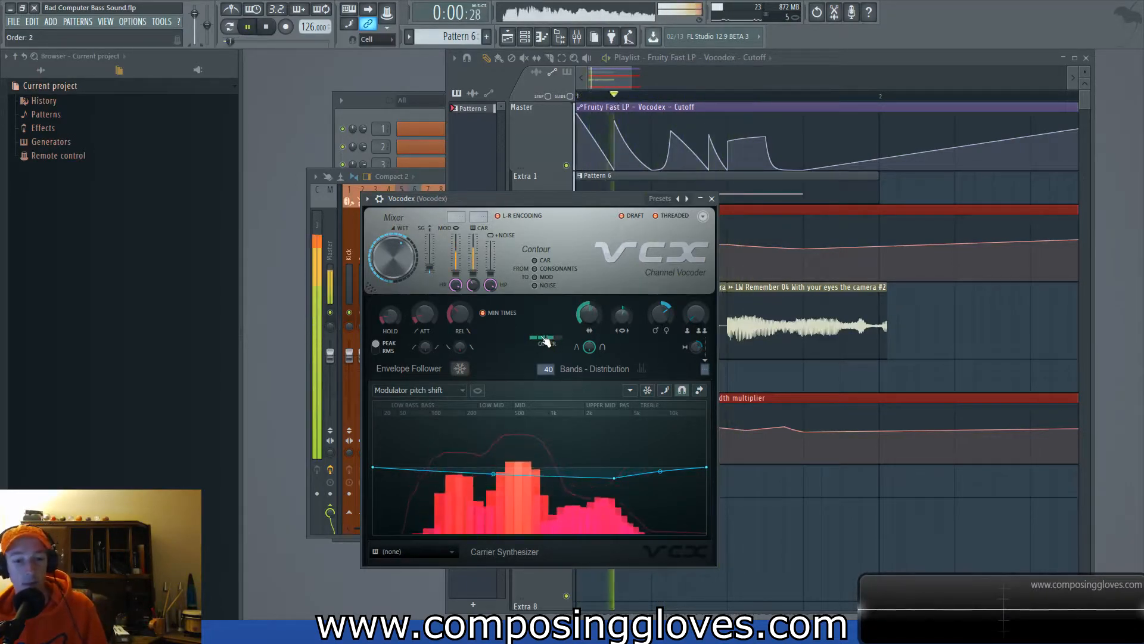
key("space")
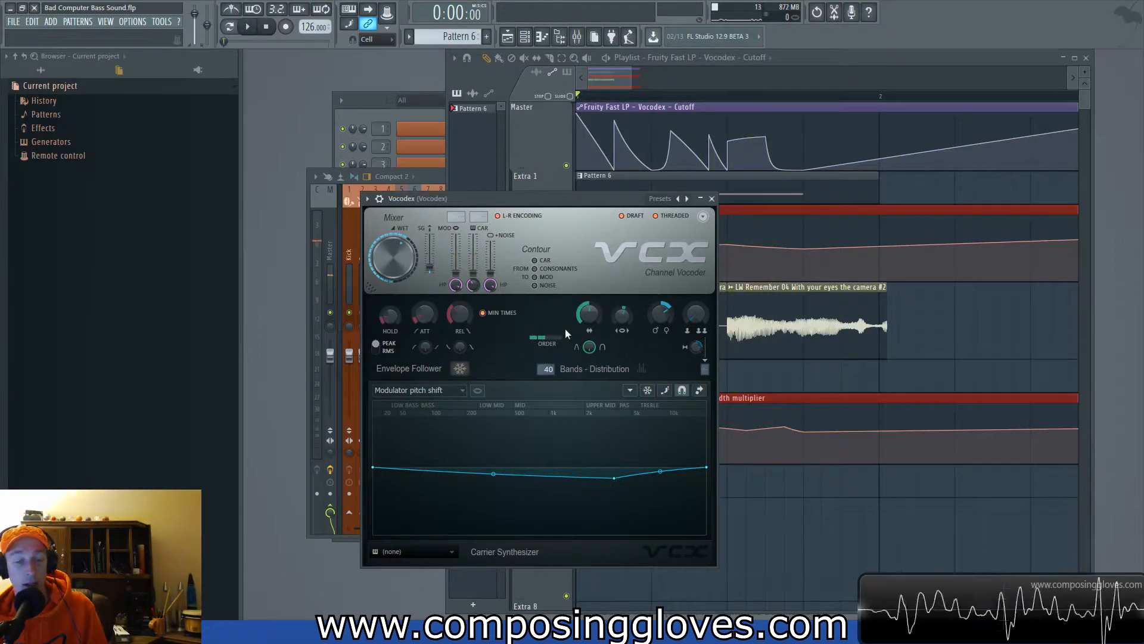
Return to the playlist, select the Band width and Modulator band width multiplier automation clips, and audition the bass with them
left_click_drag(575, 202, 584, 172)
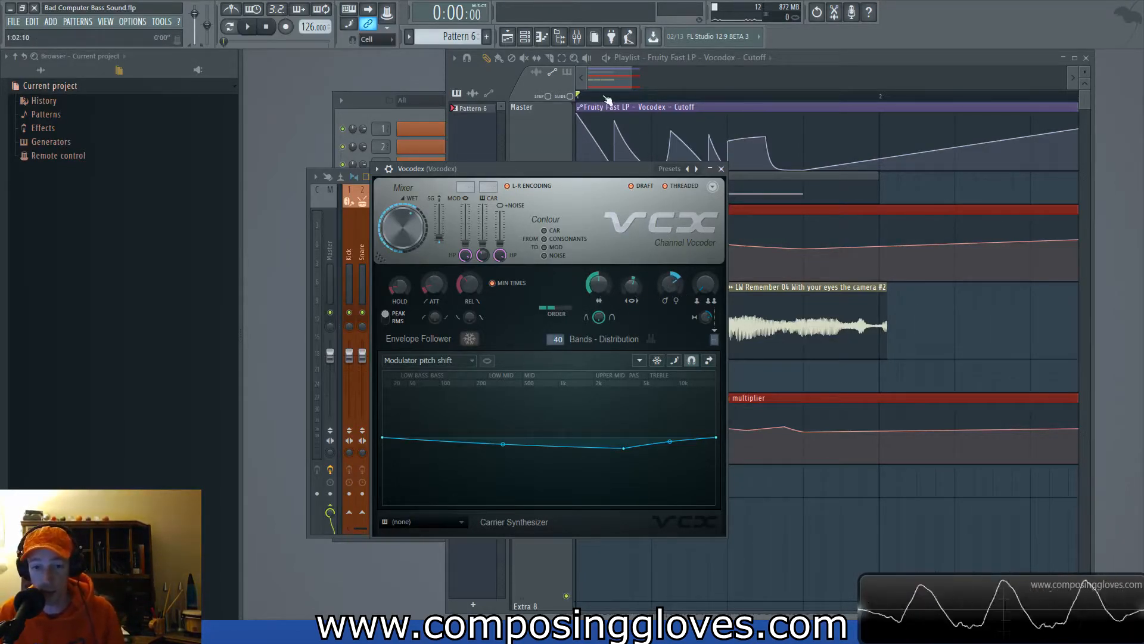
left_click(637, 174)
left_click_drag(606, 252, 662, 249)
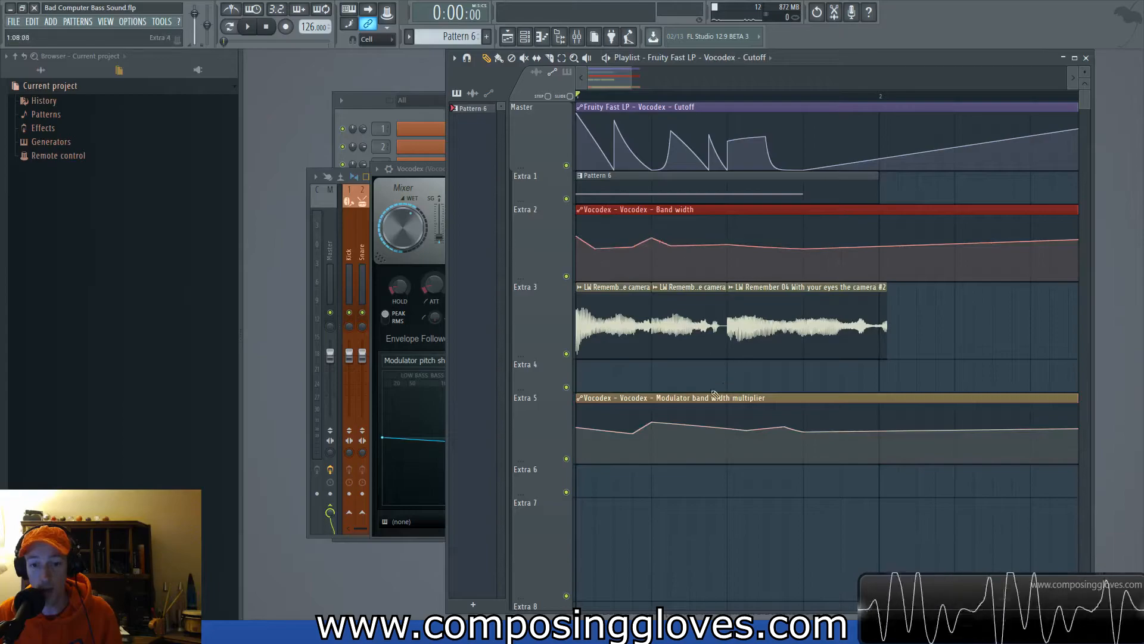
left_click(814, 425, "ctrl")
left_click_drag(936, 205, 953, 460)
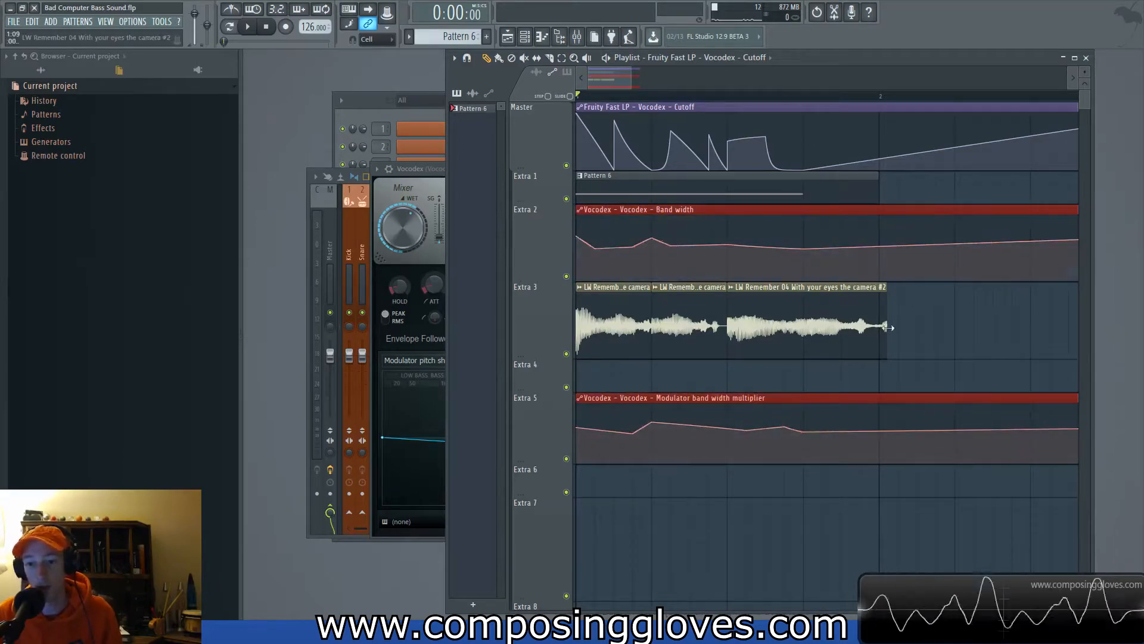
key("space")
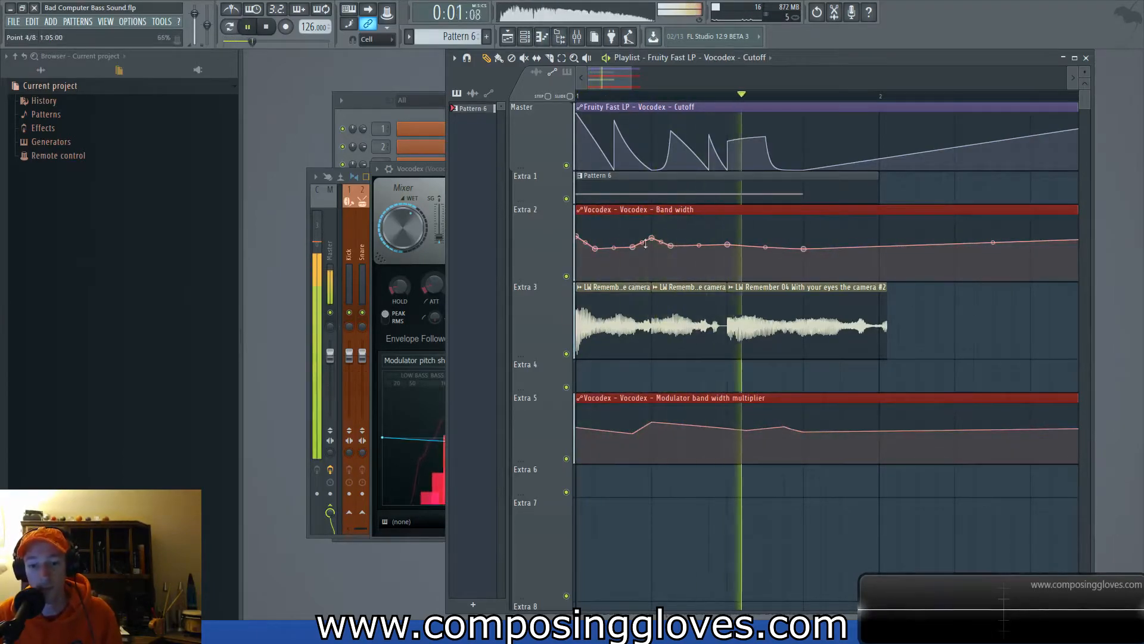
key("space")
Try lowering the first point of the Vocodex Band width automation well below its neighbours, and audition the change
scroll(608, 260, "up", 4)
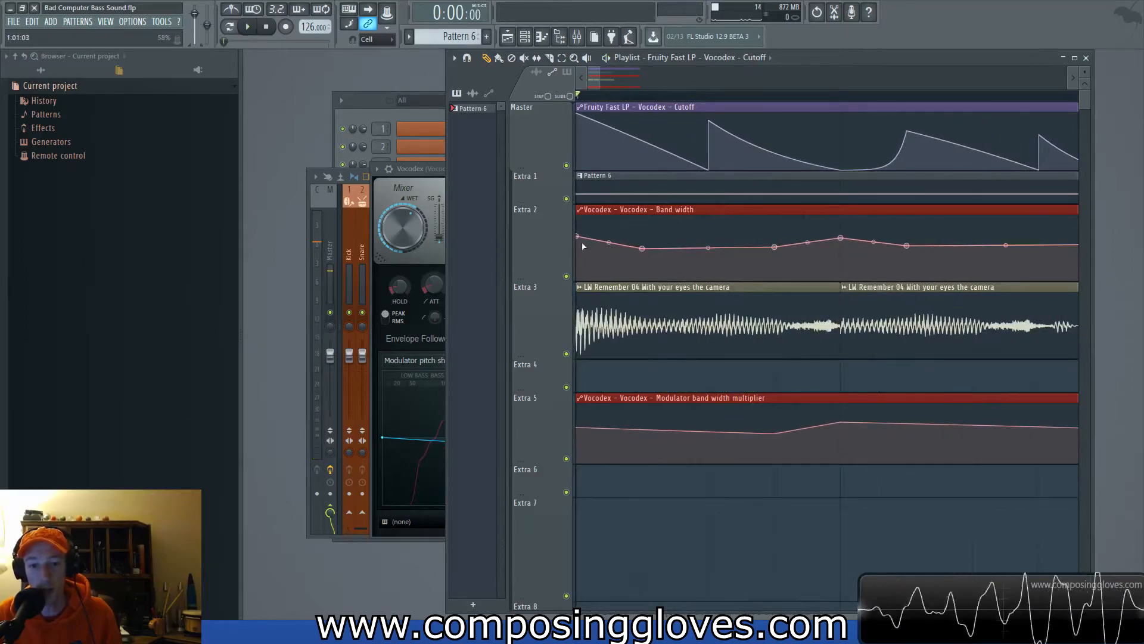
left_click_drag(578, 237, 581, 264)
key("space")
key("space")
key("space")
key("space")
Raise the first point of the Band width automation above its second point and audition the bass
left_click_drag(578, 264, 577, 232)
key("space")
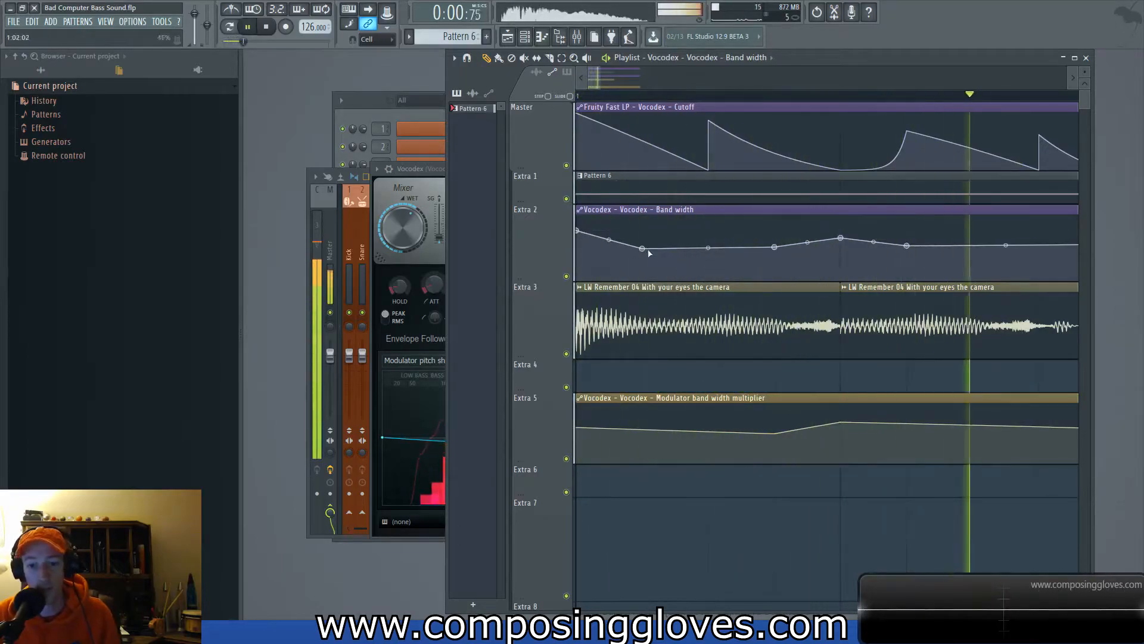
key("space")
Add a low point to the Band width automation at the second cutoff peak, and audition the dip while viewing Vocodex
left_click_drag(709, 248, 721, 272)
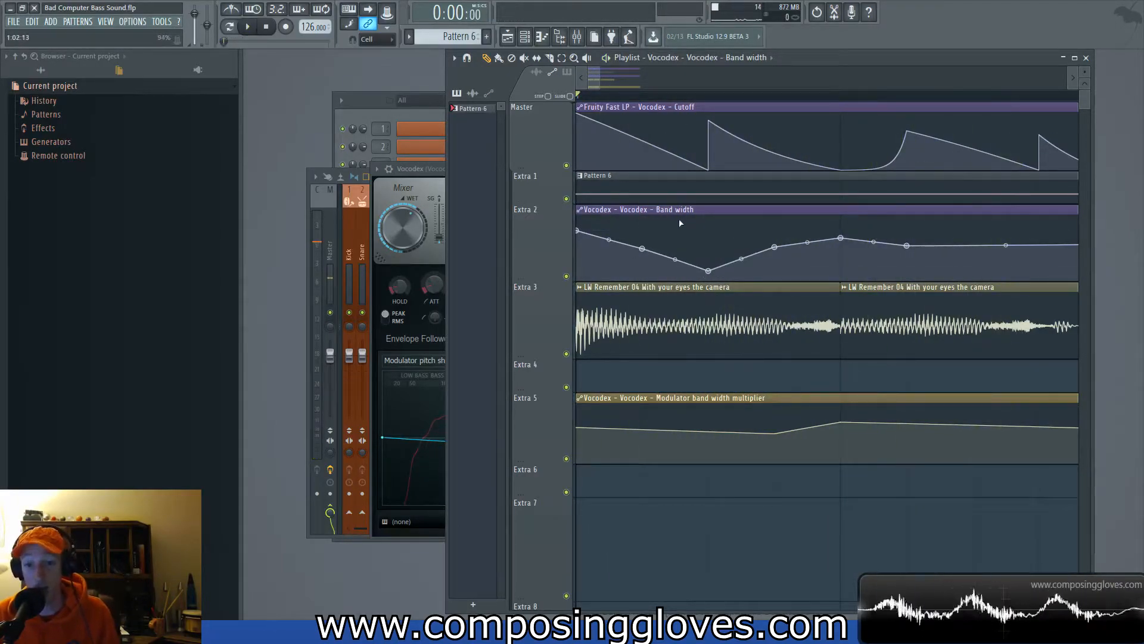
left_click(384, 388)
key("space")
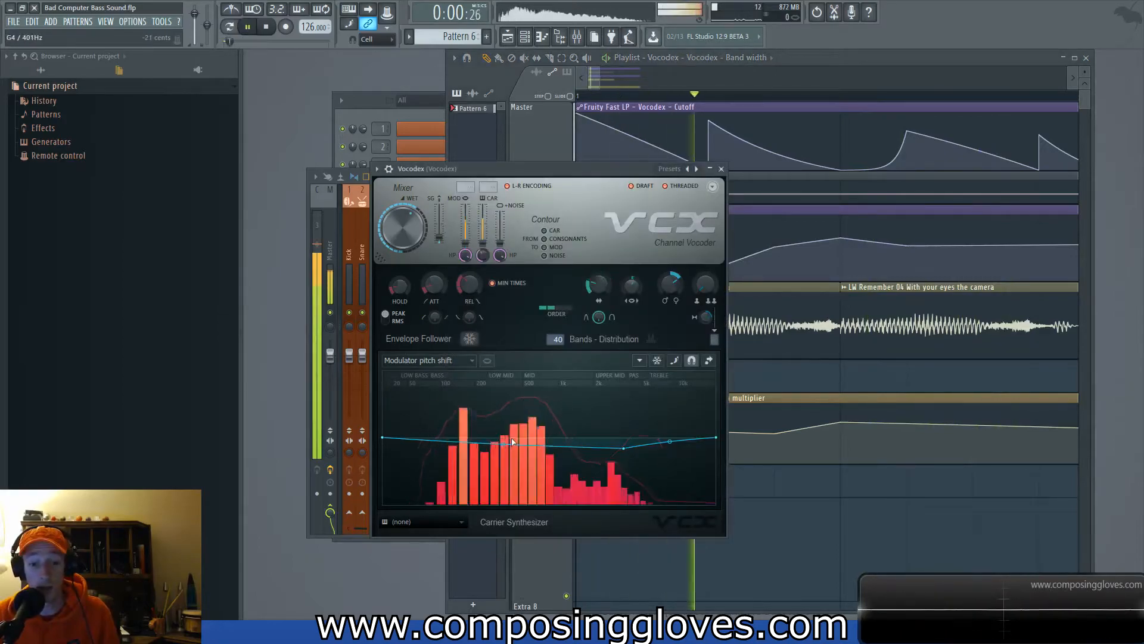
key("space")
Raise the added Band width point level with its neighbouring points and audition the bass
left_click_drag(811, 62, 806, 67)
left_click_drag(705, 277, 708, 253)
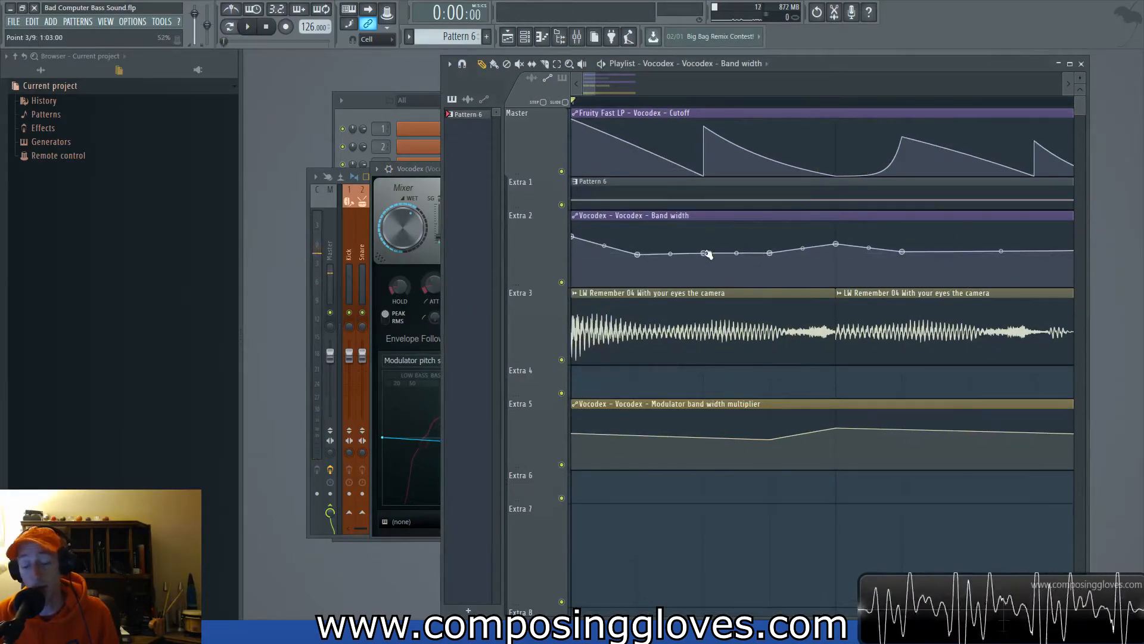
key("space")
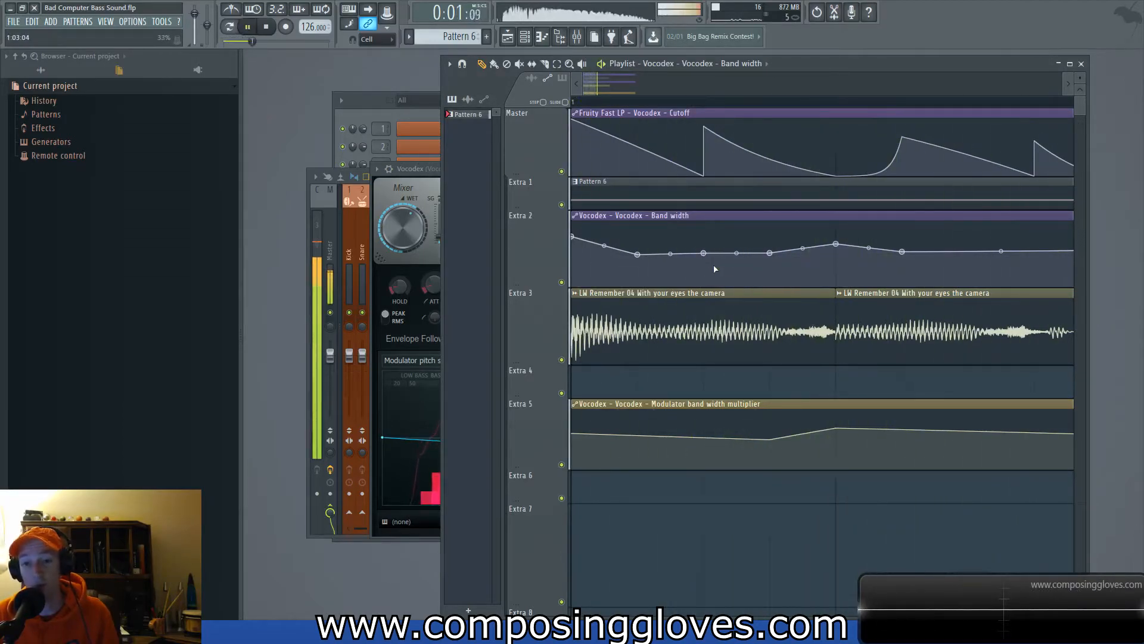
key("space")
Bring the Vocodex window back in front to examine its Modulator pitch shift curve
scroll(715, 269, "down", 2)
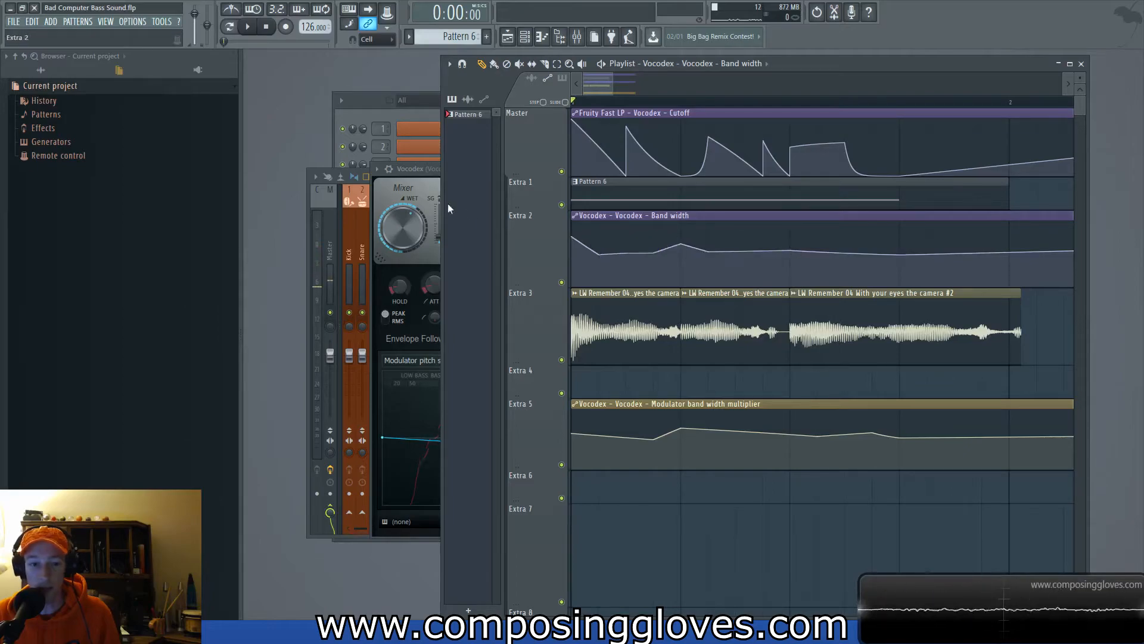
left_click(431, 184)
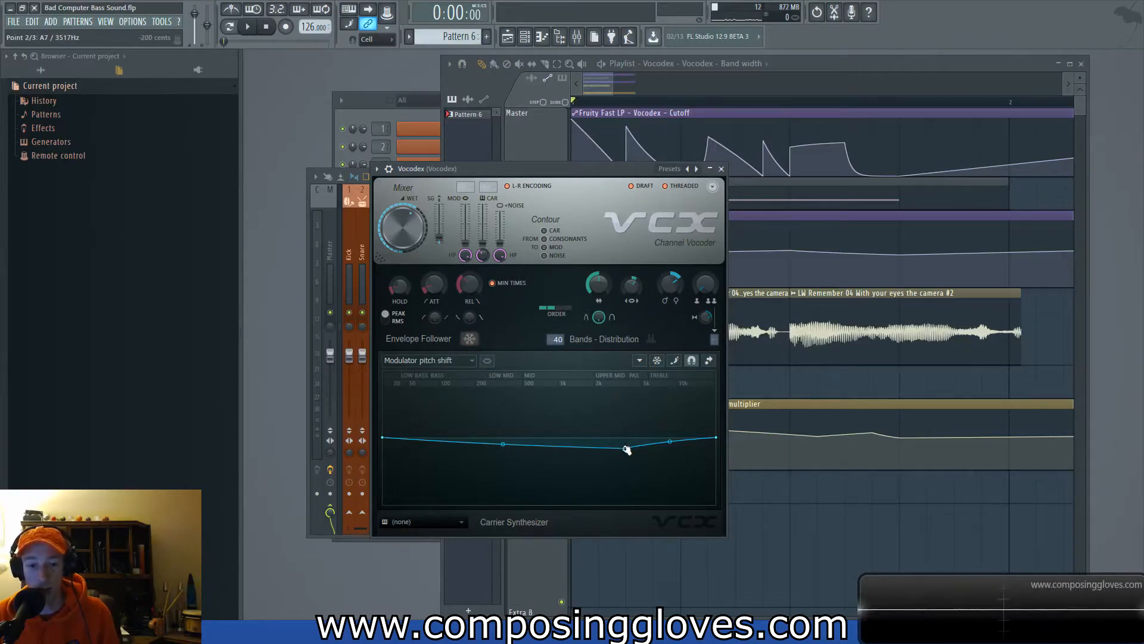
Bring the Playlist in front and examine the Modulator band width multiplier automation against the vocal clips
left_click(710, 410)
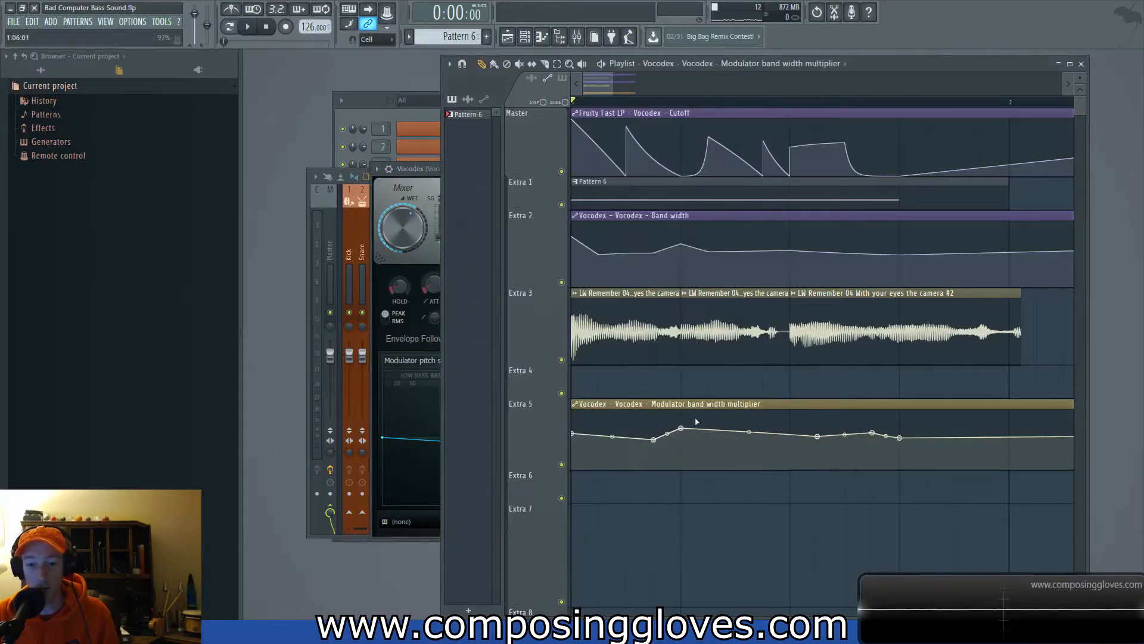
left_click_drag(633, 420, 845, 427)
left_click(845, 425)
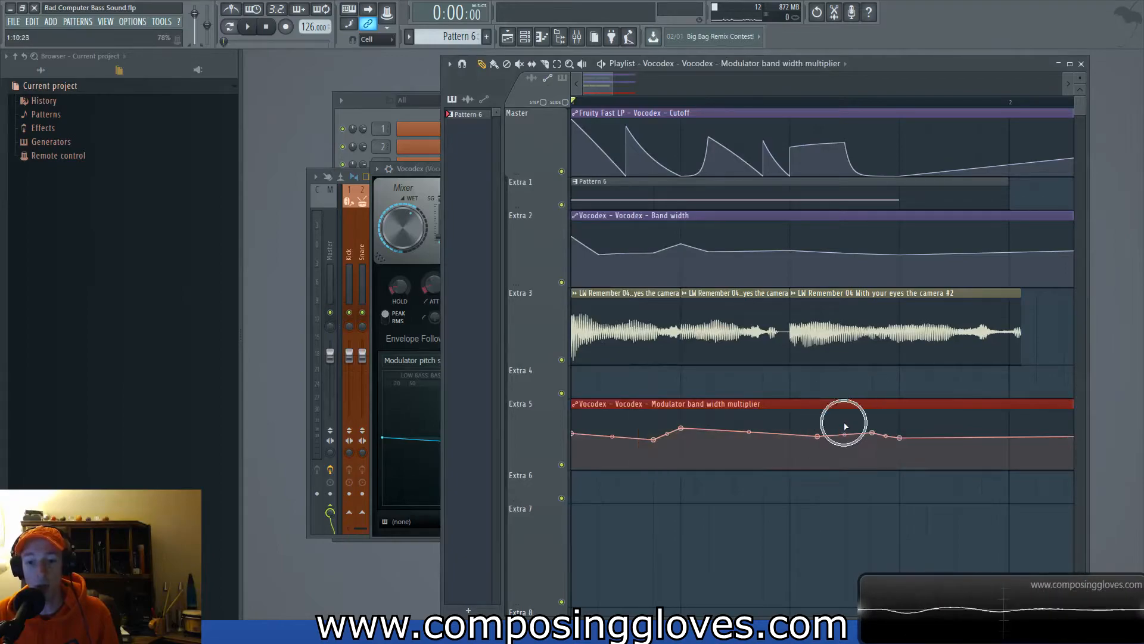
left_click_drag(594, 424, 756, 424)
left_click(757, 425)
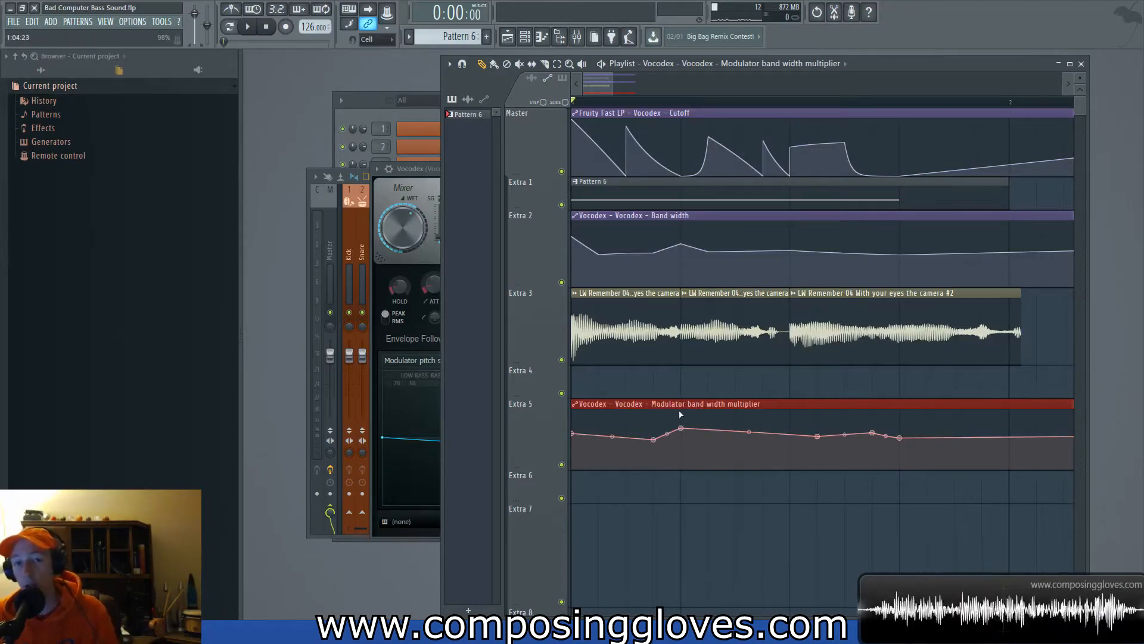
left_click_drag(632, 324, 1058, 359)
left_click(893, 375, "ctrl")
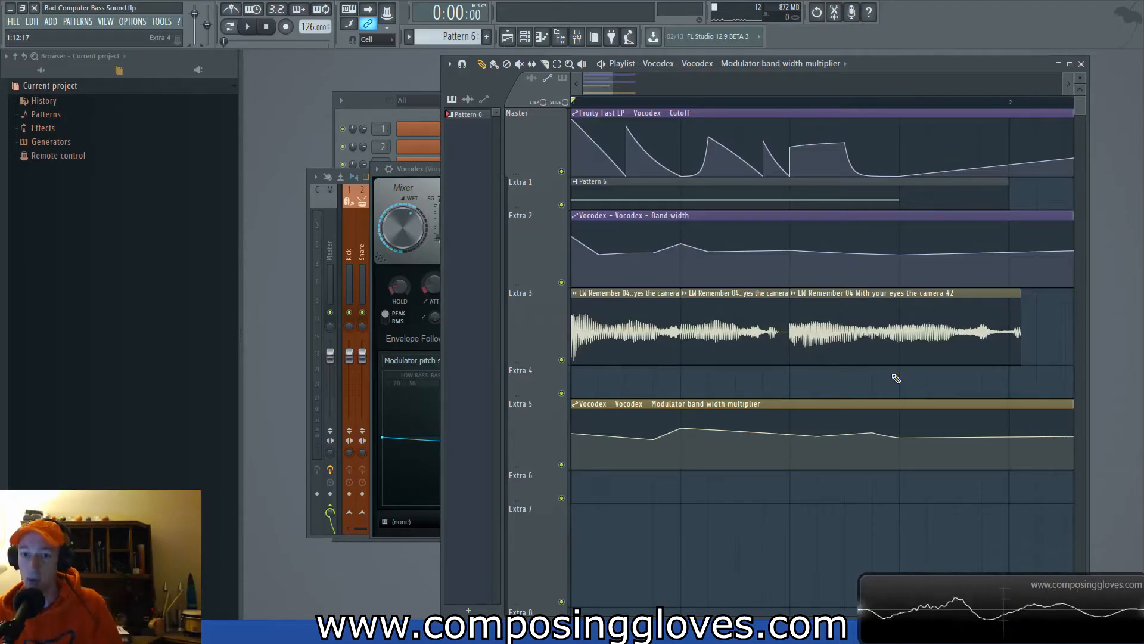
Deepen the upper-mid dip of Vocodex's Modulator pitch shift curve, bend its first segment slightly, and audition the bass
key("space")
left_click(418, 511)
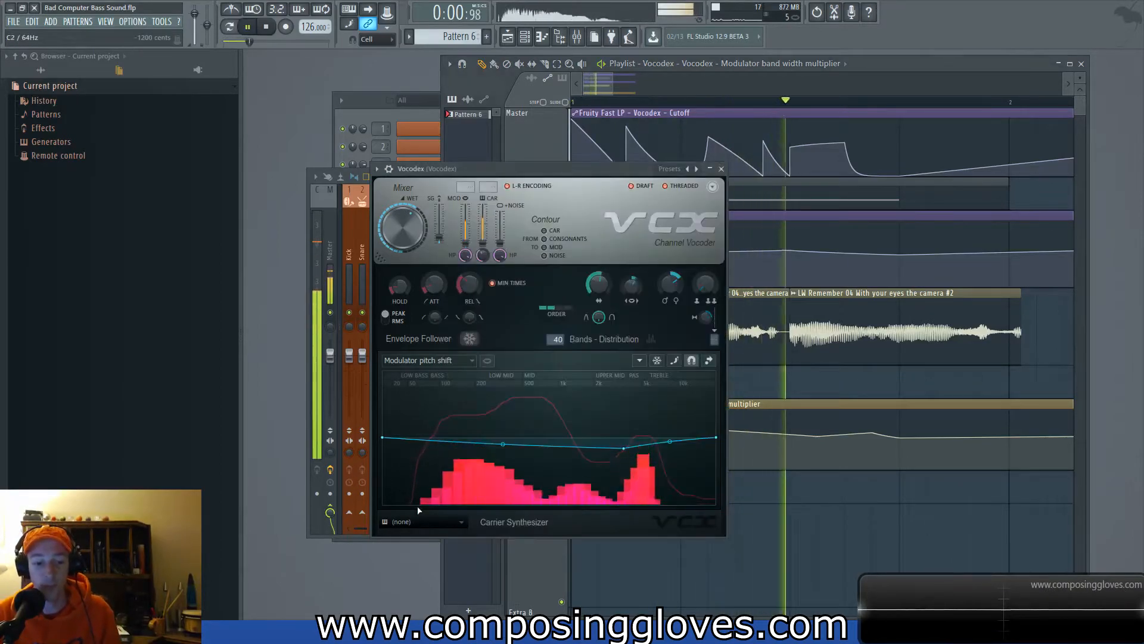
key("space")
left_click_drag(629, 451, 639, 475)
left_click_drag(508, 461, 513, 447)
key("space")
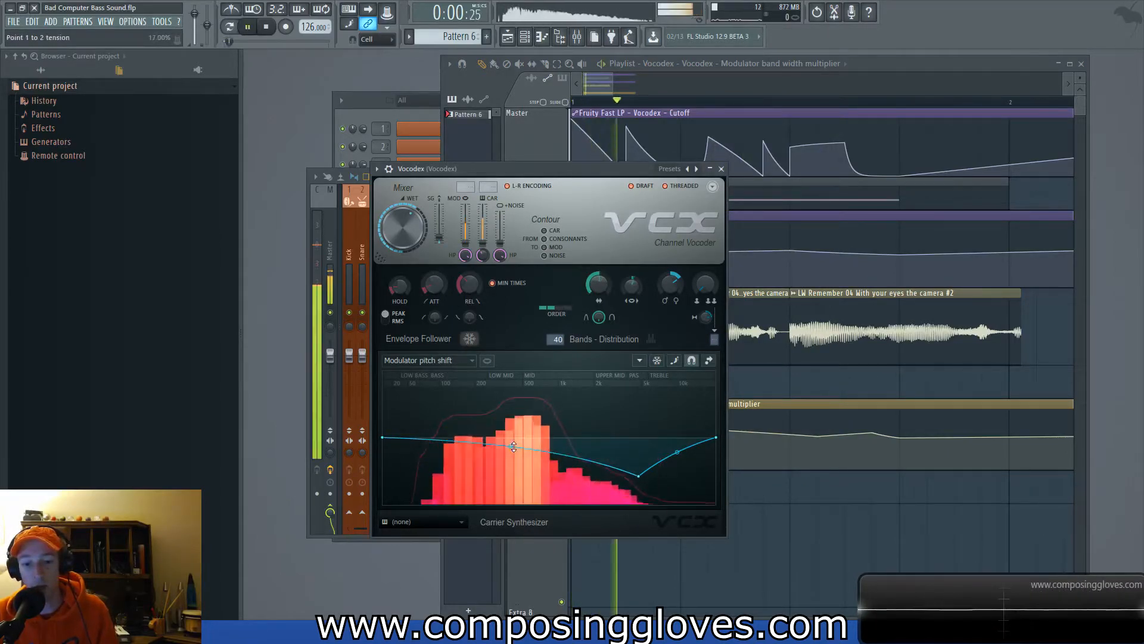
key("space")
Raise the Modulator pitch shift dip to just below the centre line and audition the bass
left_click_drag(638, 475, 624, 454)
key("space")
key("space")
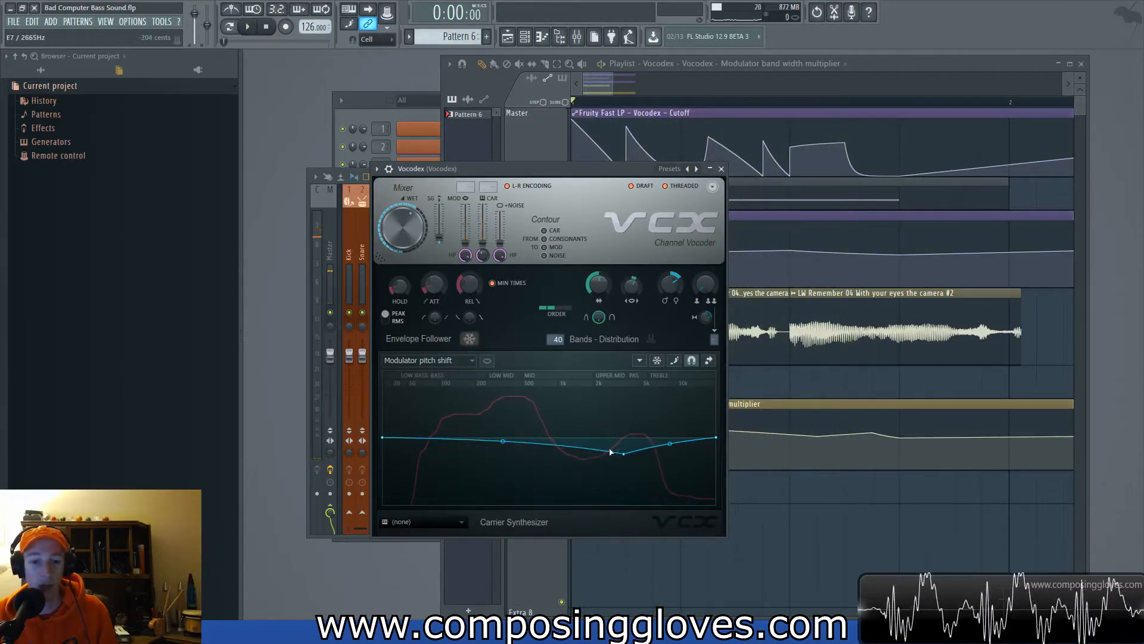
Reshape Vocodex's Band gain multiplier curve into a smoother, shallower slope down to its treble dip, and audition the bass
left_click(426, 360)
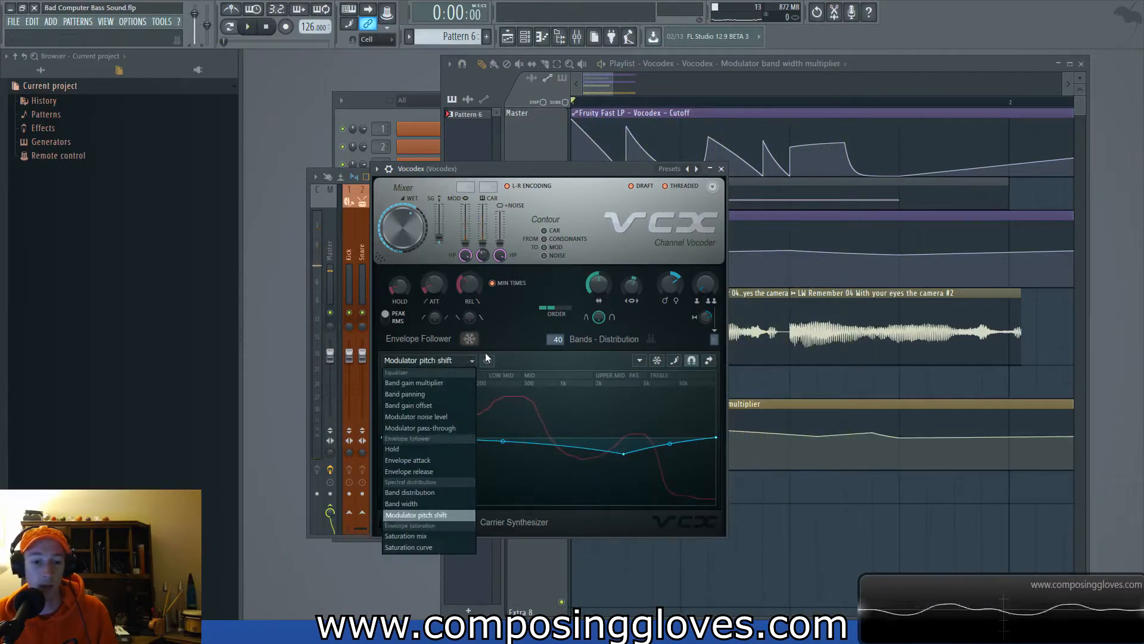
left_click(459, 381)
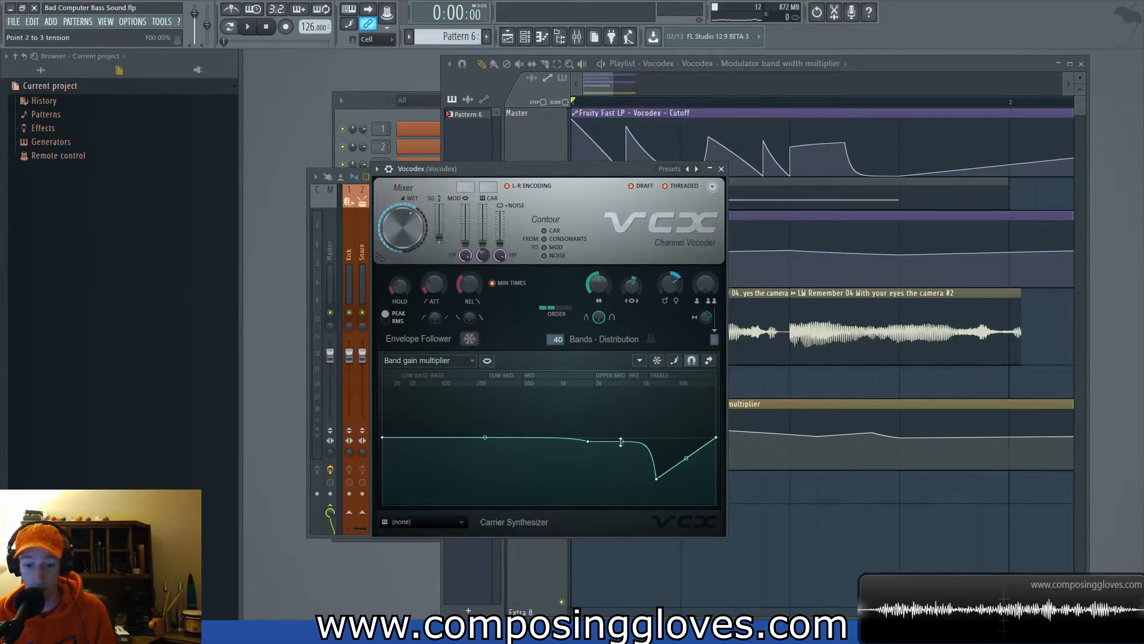
left_click_drag(622, 441, 660, 471)
mouse_move(590, 443)
left_mouse_down()
mouse_move(517, 452)
mouse_move(471, 501)
mouse_move(556, 435)
mouse_move(572, 440)
left_mouse_up()
key("space")
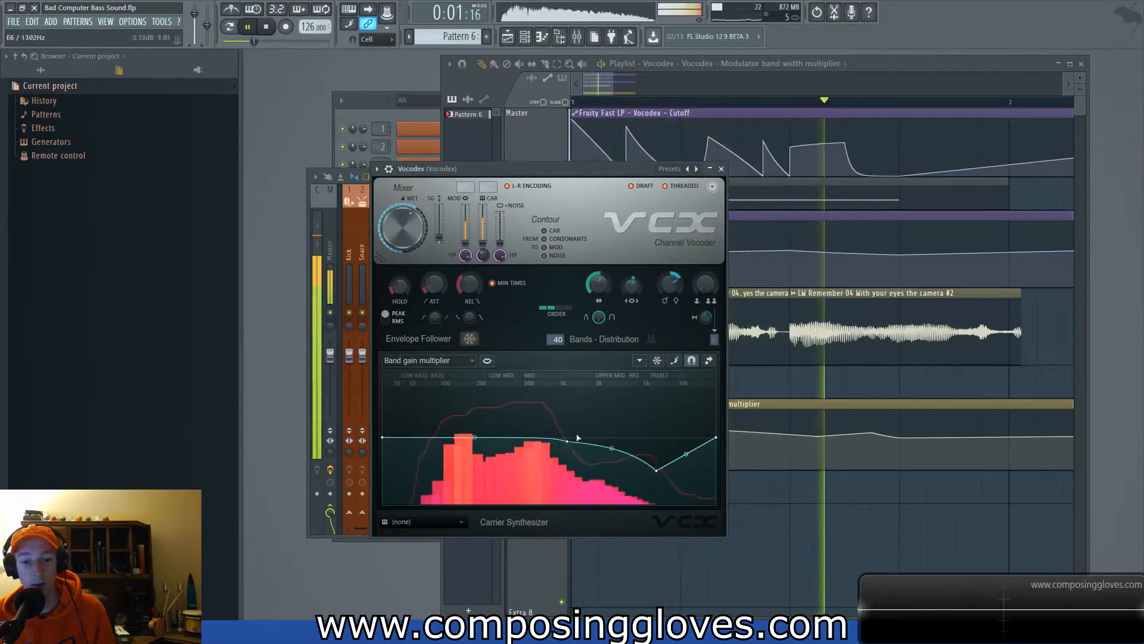
key("space")
Zoom out the Playlist, bring the mixer forward, and reopen Vocodex from the Vocodex track
left_click(721, 168)
left_click(960, 318)
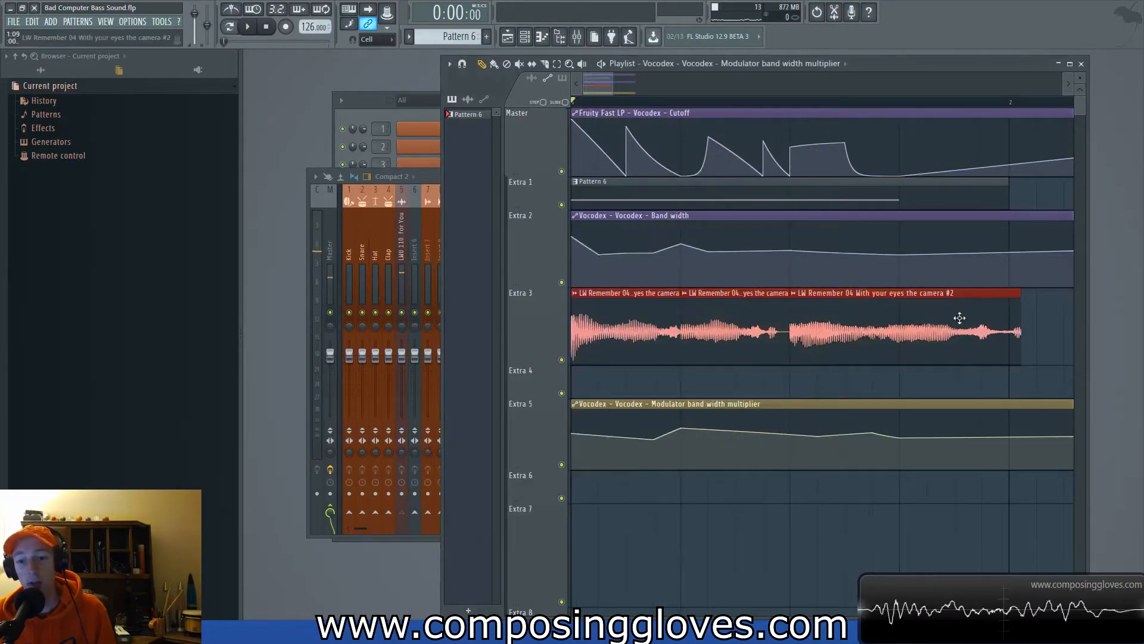
scroll(707, 324, "down", 4)
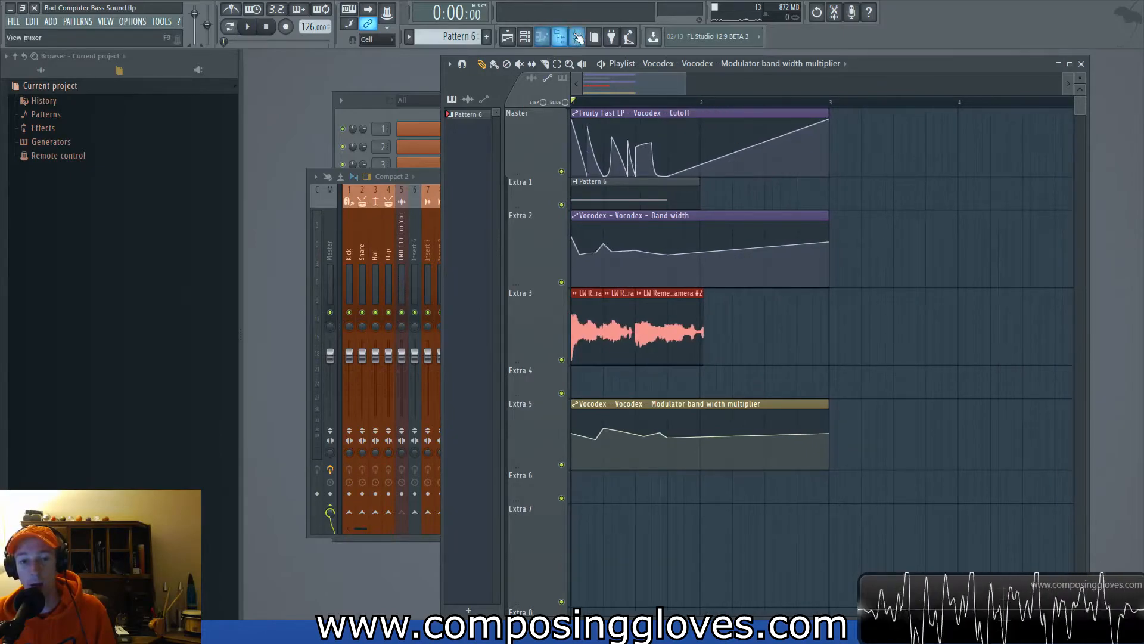
left_click(577, 37)
left_click(944, 212)
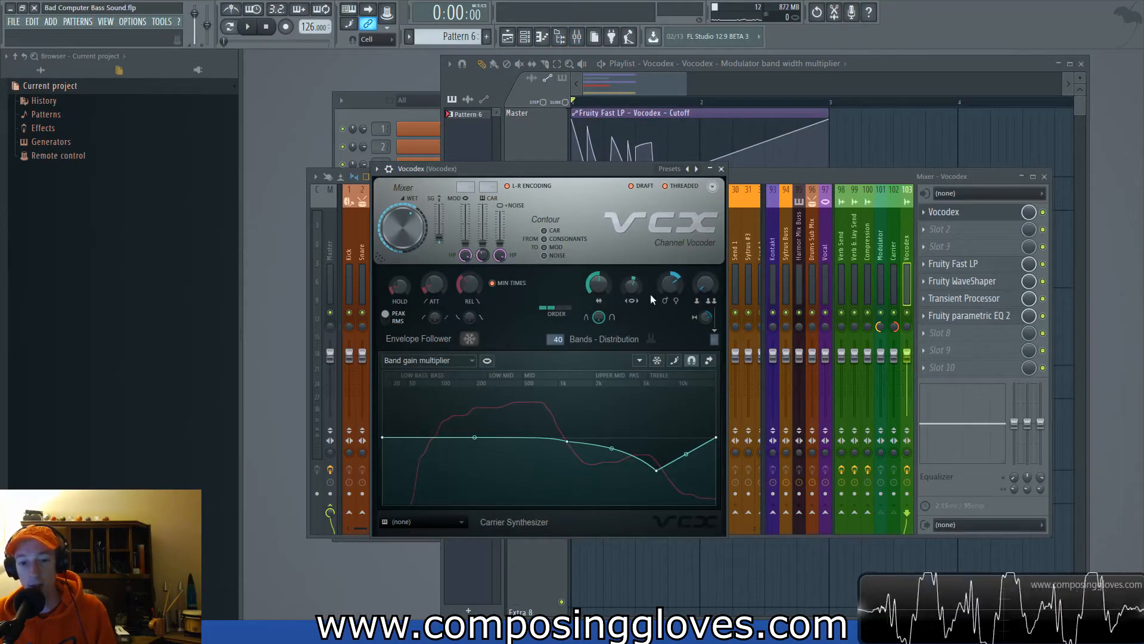
Show Vocodex's Band distribution curve, bend it slightly further upward during playback, and close Vocodex
left_click(452, 361)
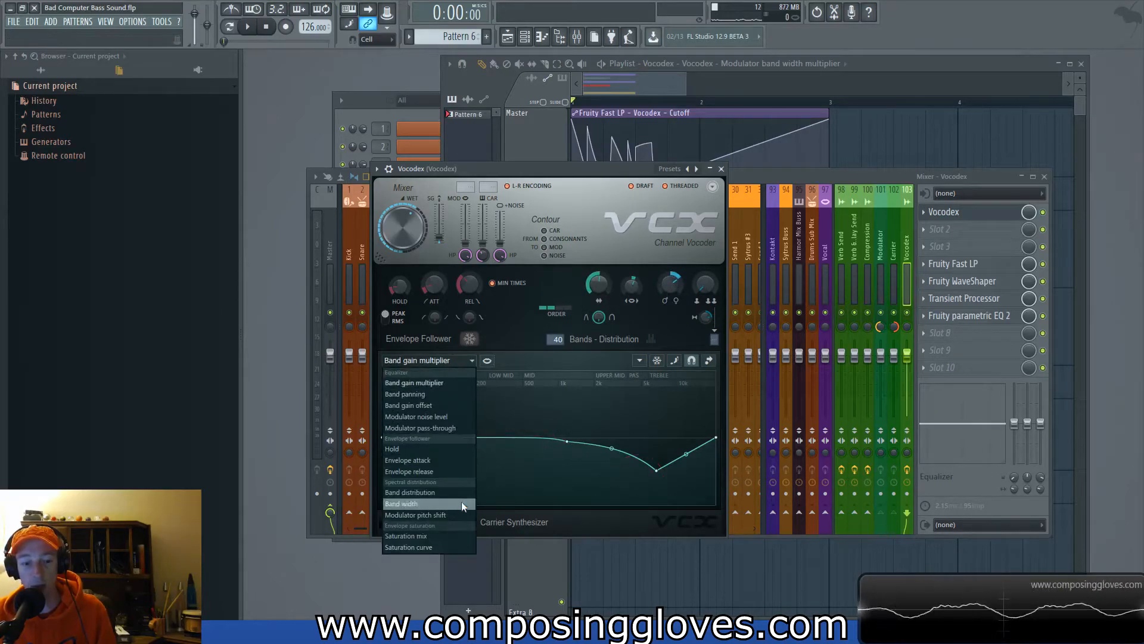
left_click(438, 382)
scroll(453, 362, "down", 6)
scroll(453, 362, "up", 2)
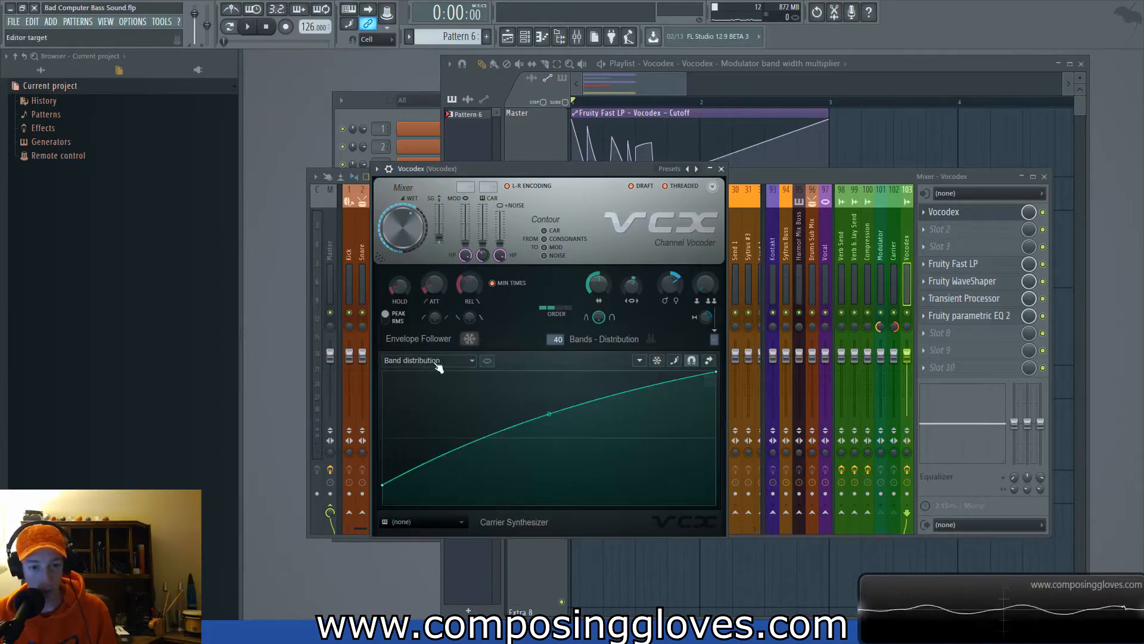
key("space")
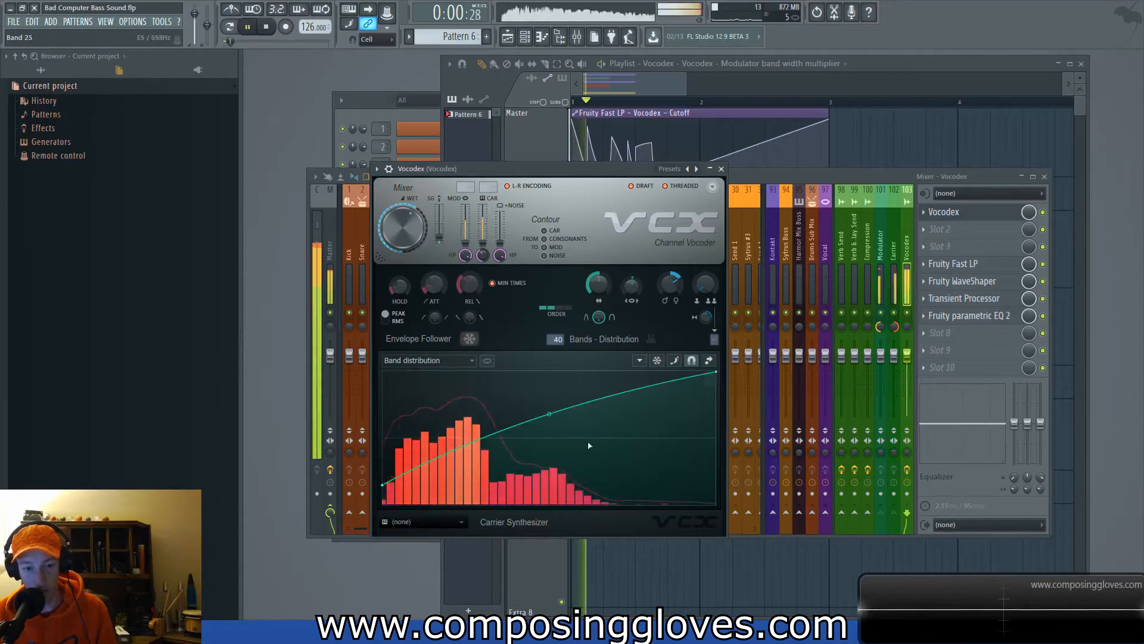
mouse_move(549, 414)
left_mouse_down()
mouse_move(548, 381)
mouse_move(549, 426)
mouse_move(549, 411)
left_mouse_up()
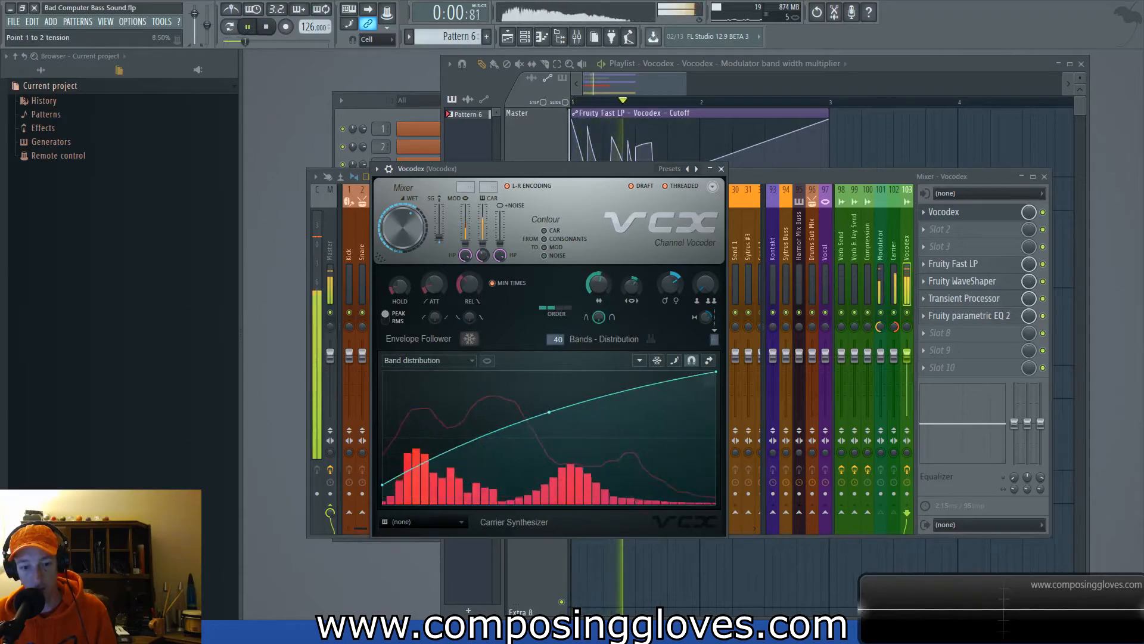
key("space")
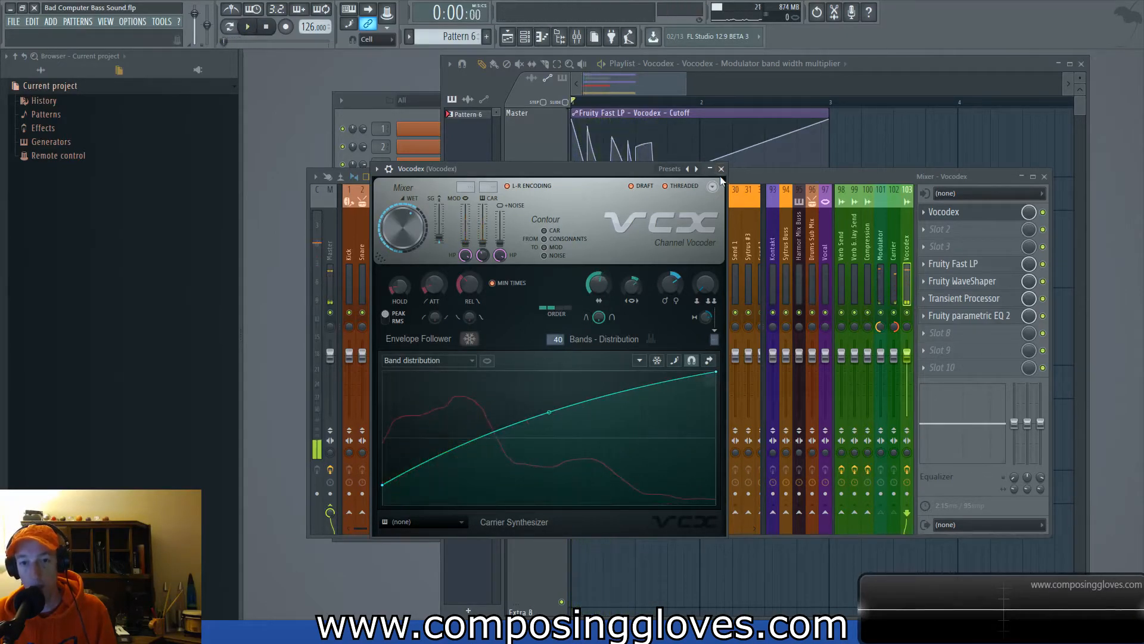
left_click(721, 169)
Increase the Fruity WaveShaper curve's tension to about 80.5% on the Vocodex track, and audition the distortion
left_click(994, 264)
left_click(994, 264)
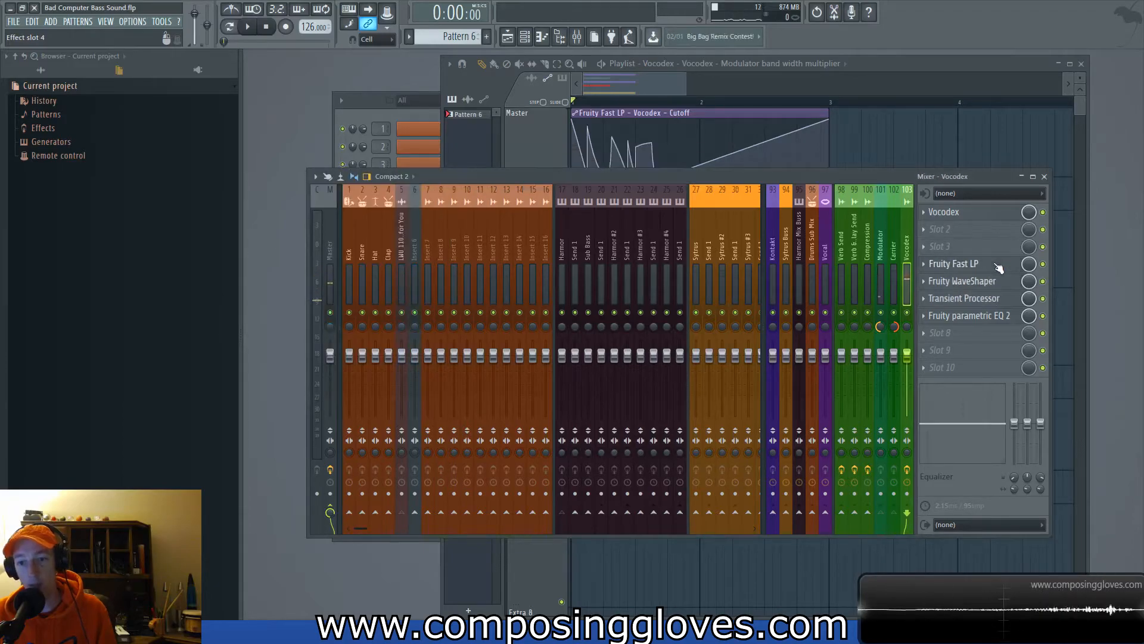
left_click(992, 280)
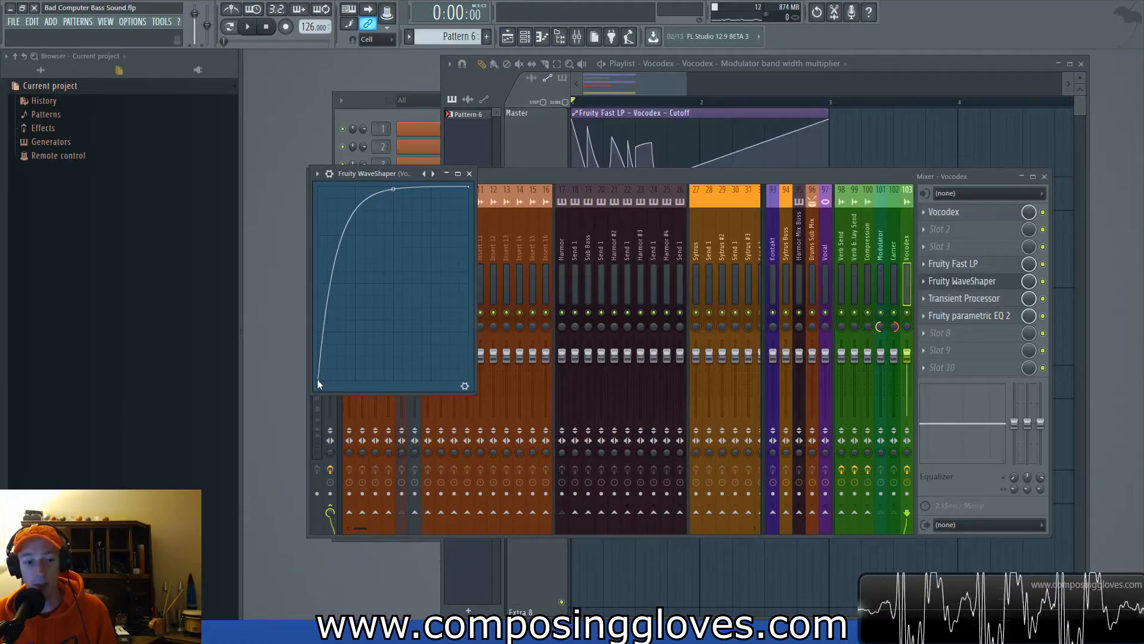
mouse_move(394, 189)
left_mouse_down()
mouse_move(393, 250)
mouse_move(394, 172)
left_mouse_up()
key("space")
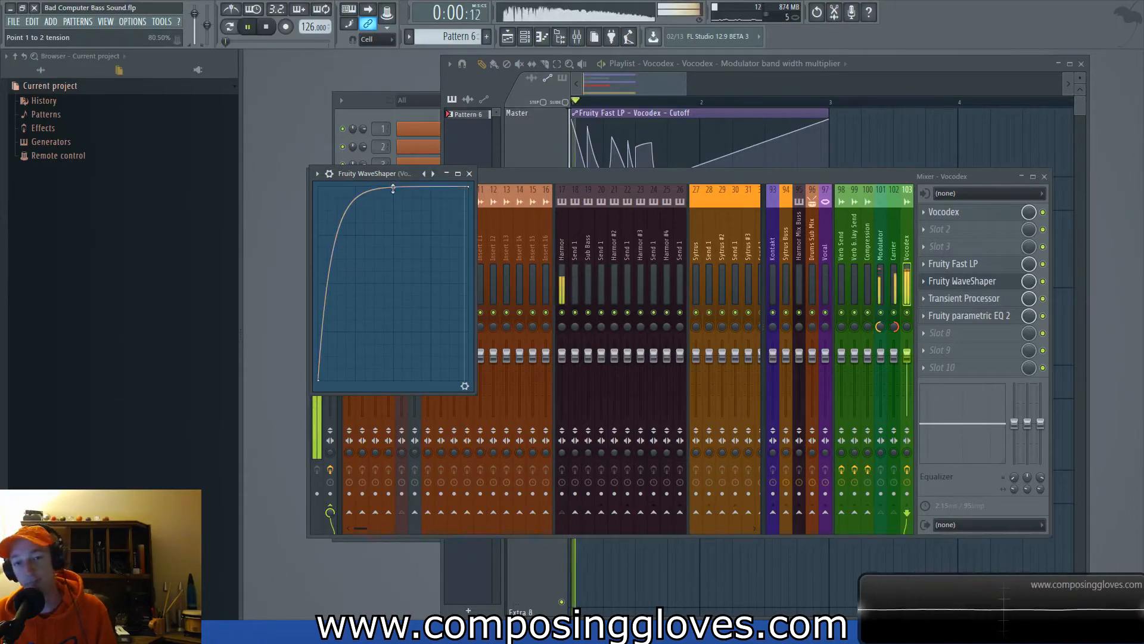
key("space")
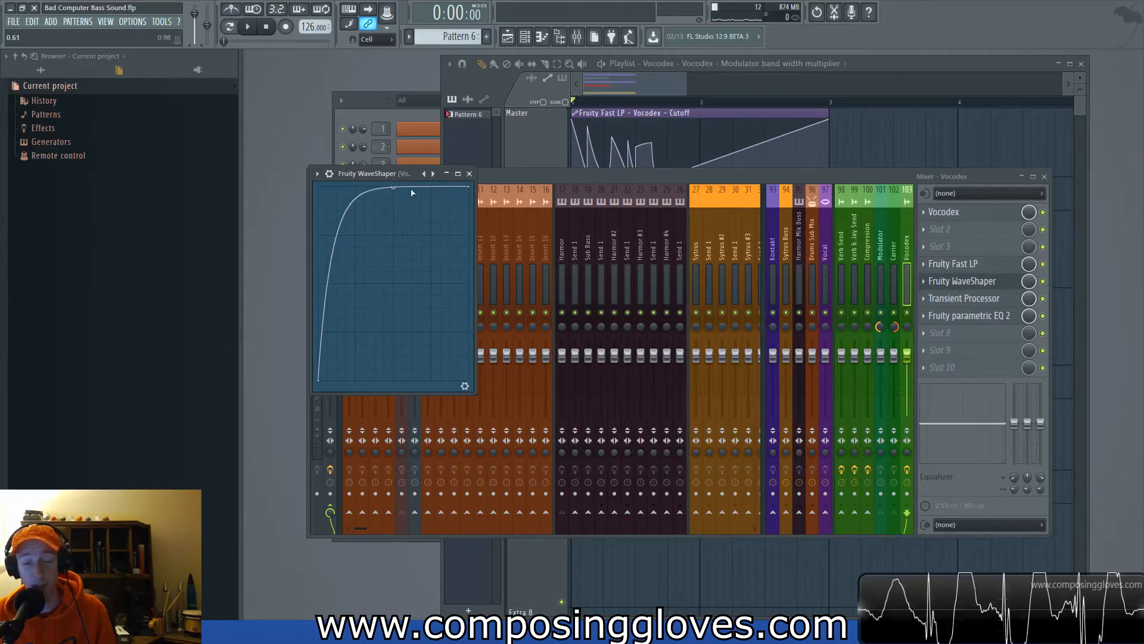
key("space")
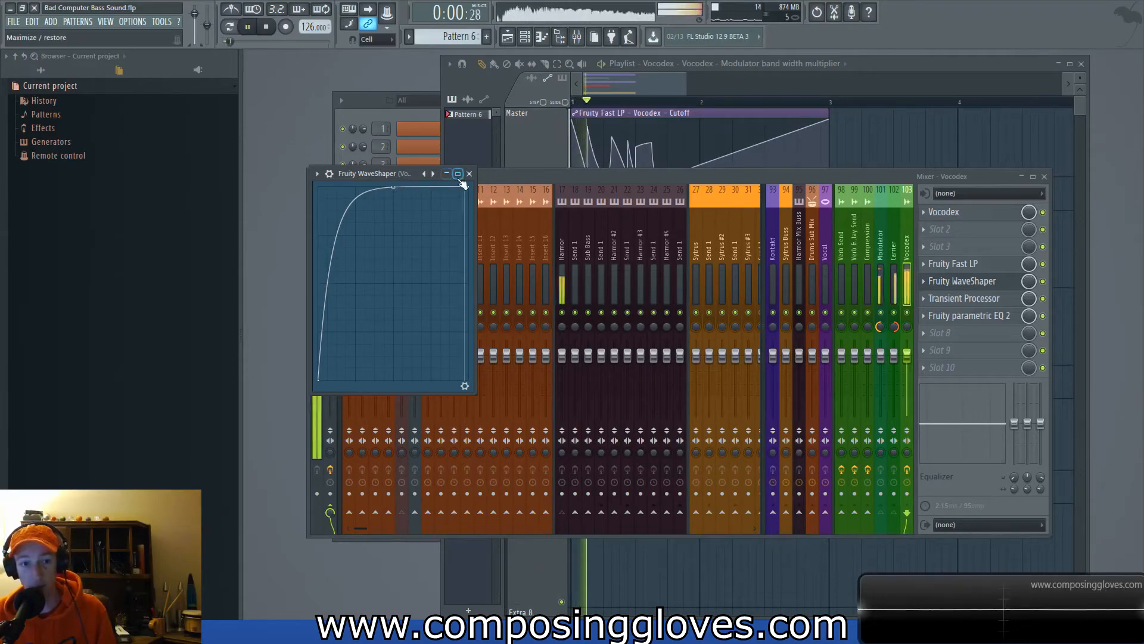
key("space")
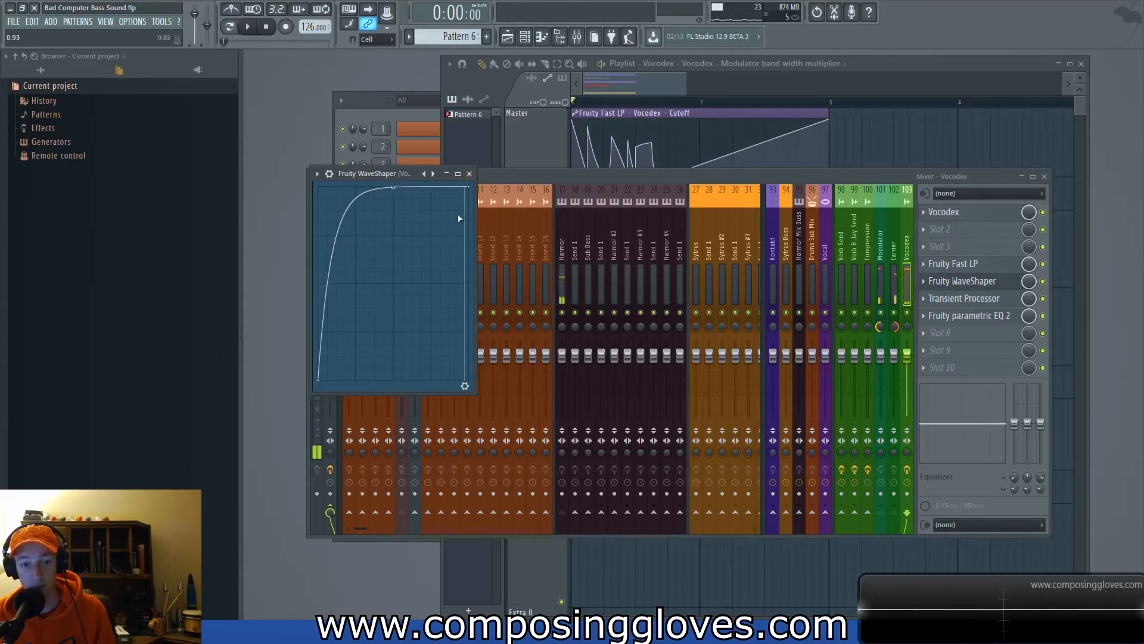
left_click(469, 173)
Compare the bass with Fruity WaveShaper active and with it bypassed
key("space")
key("space")
left_click(1044, 264)
left_click(1043, 281)
key("space")
key("space")
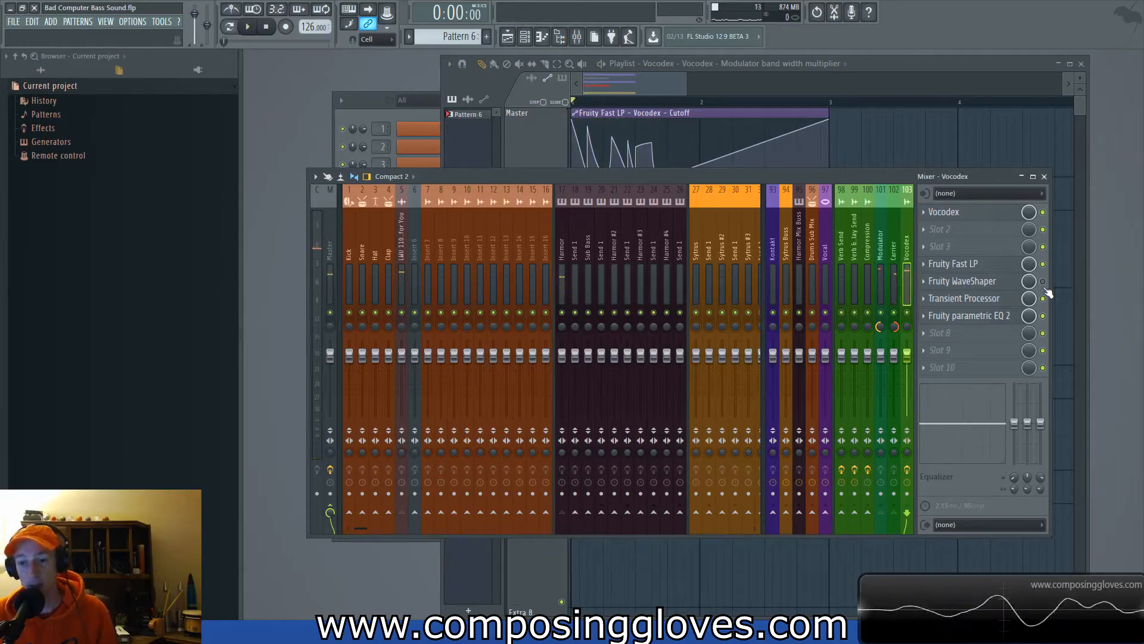
Adjust the Split Balance of the Transient Processor on the Vocodex track and audition the bass
left_click(998, 302)
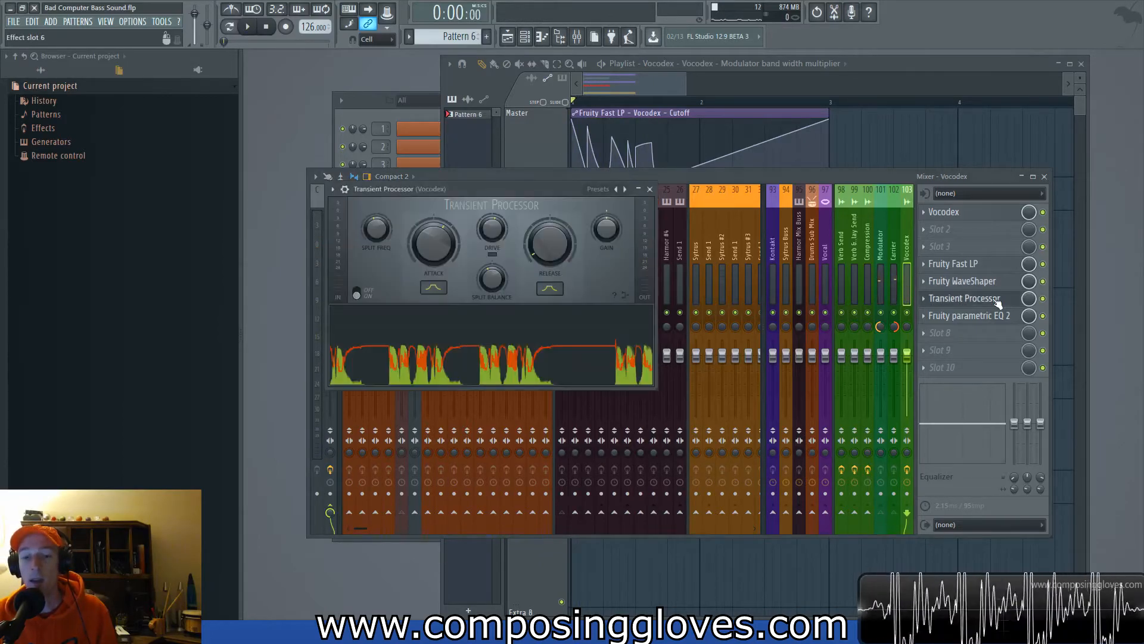
left_click_drag(562, 187, 599, 126)
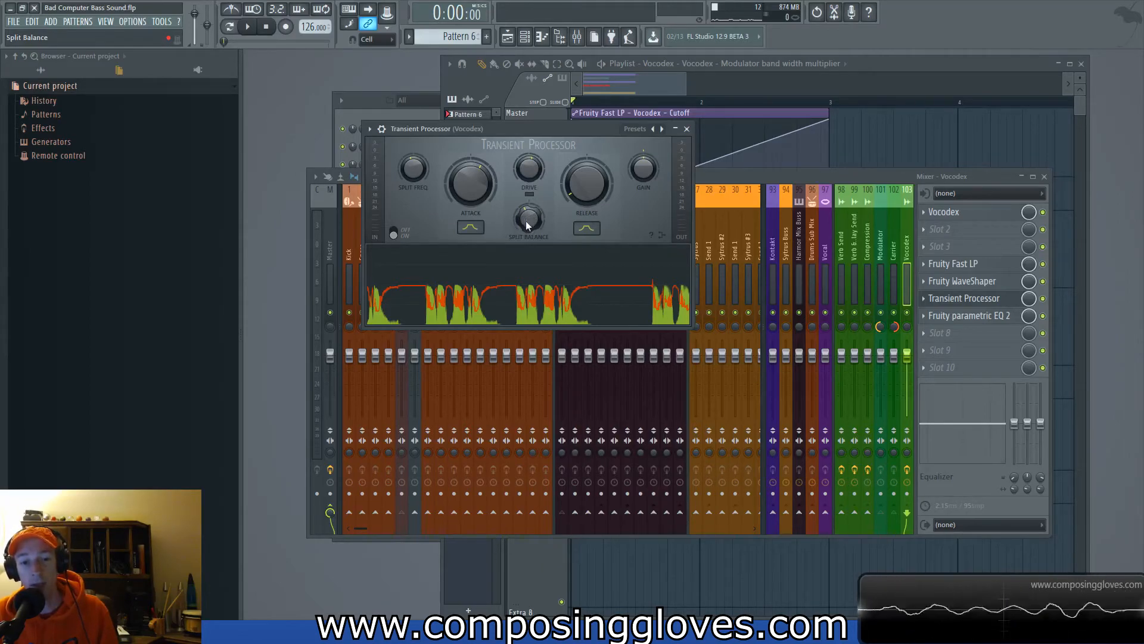
key("space")
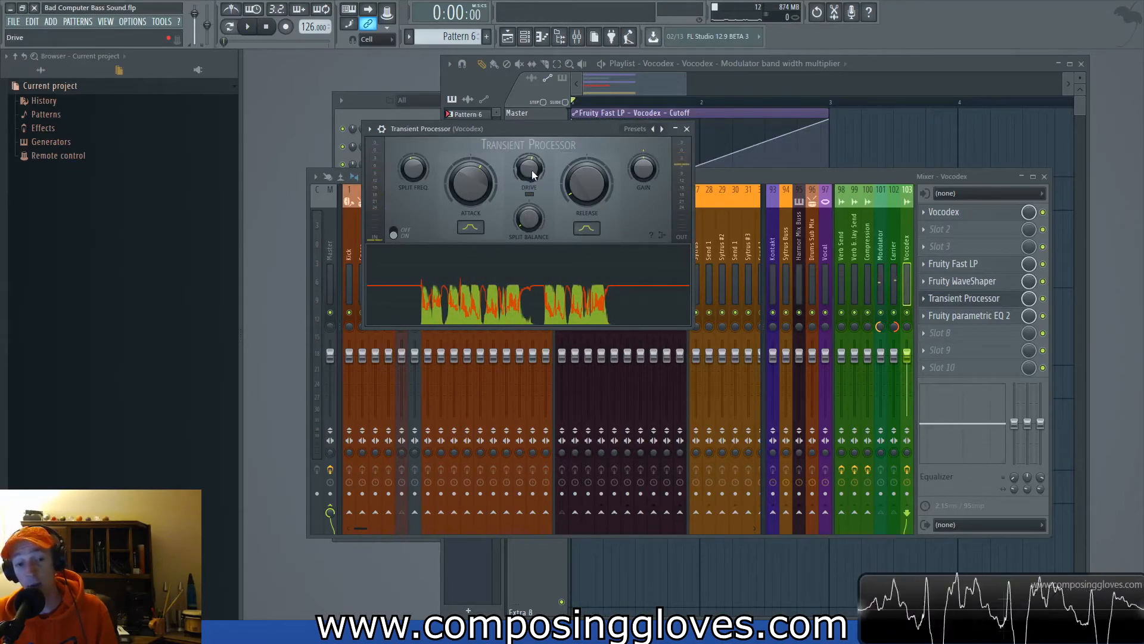
left_click_drag(532, 227, 534, 256)
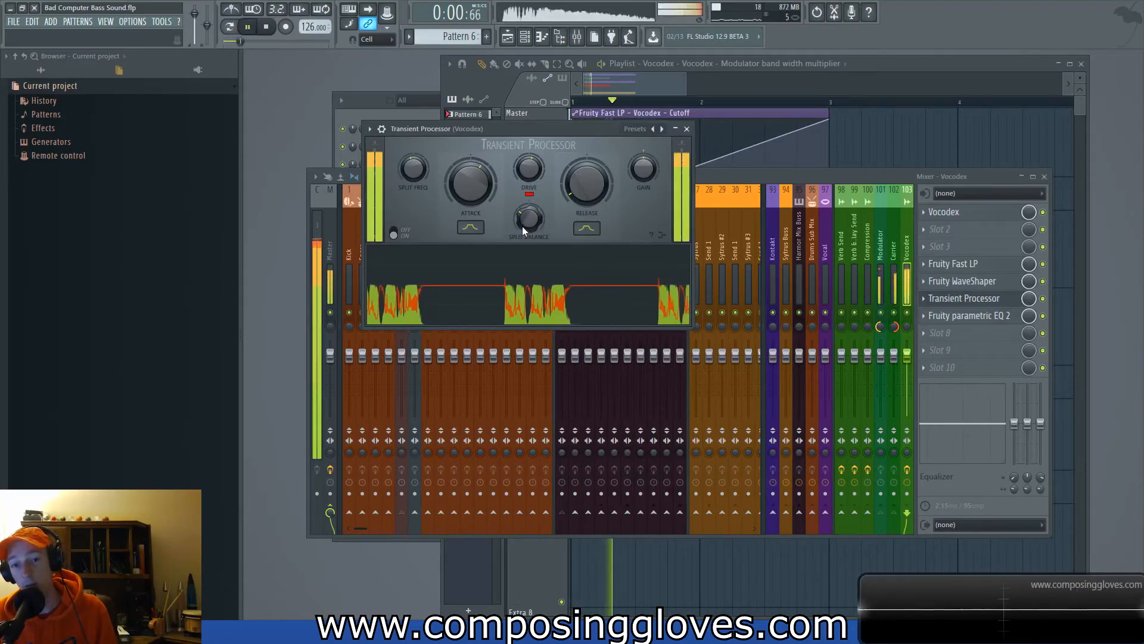
key("space")
key("space")
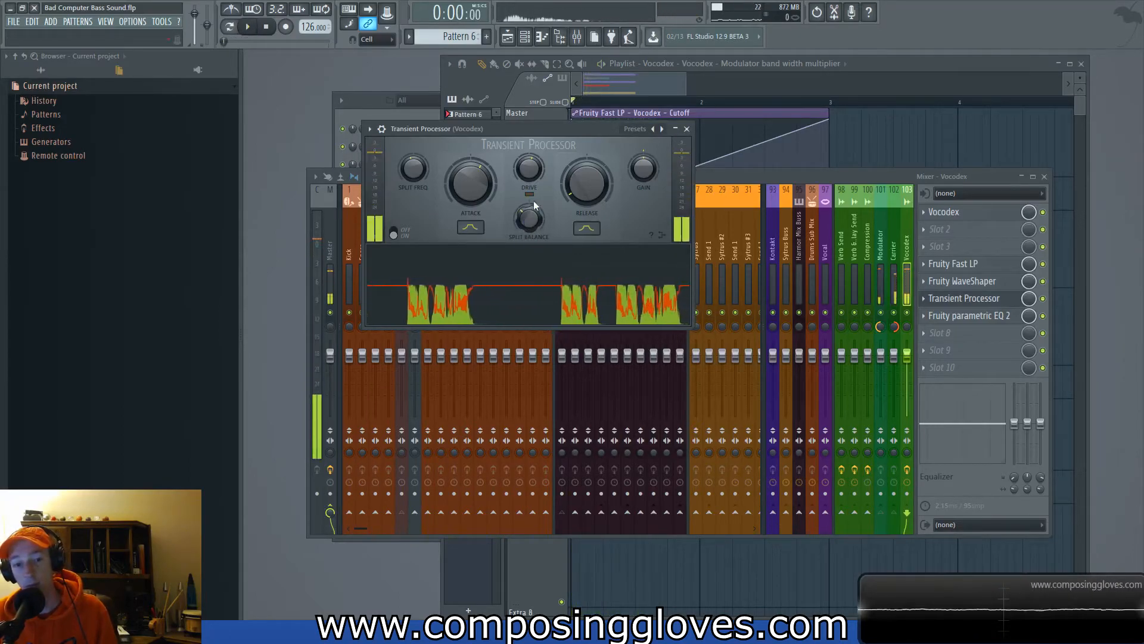
left_click(689, 130)
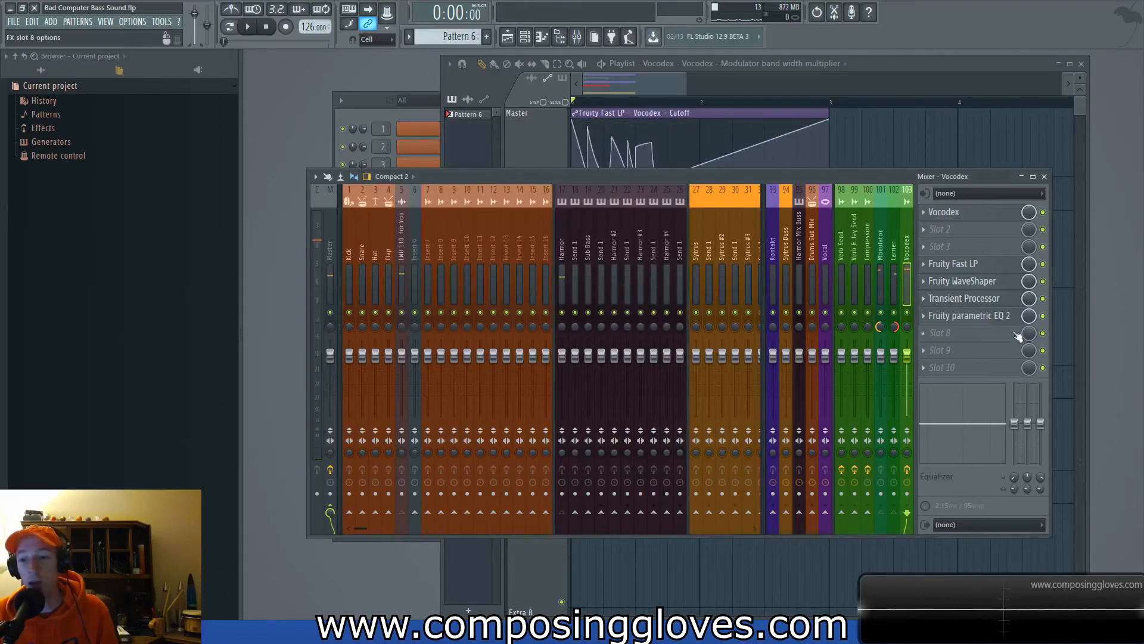
Shift the band 4 boost of Fruity parametric EQ 2 on the Vocodex track to about 1.6 kHz and audition it
left_click(989, 298)
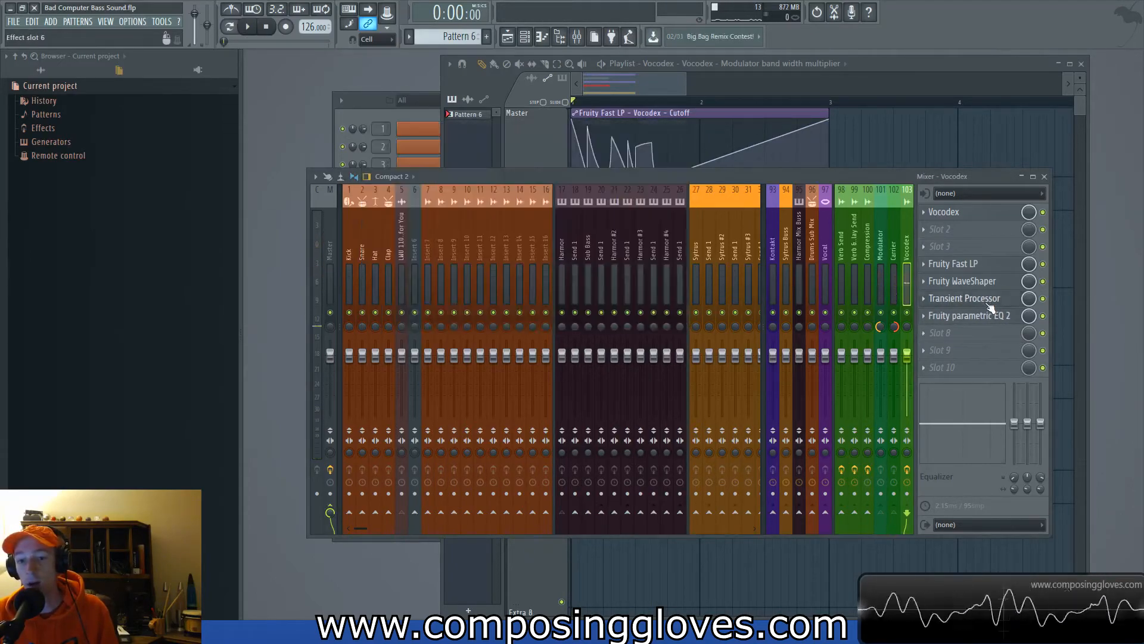
left_click(991, 317)
left_click_drag(516, 209, 559, 203)
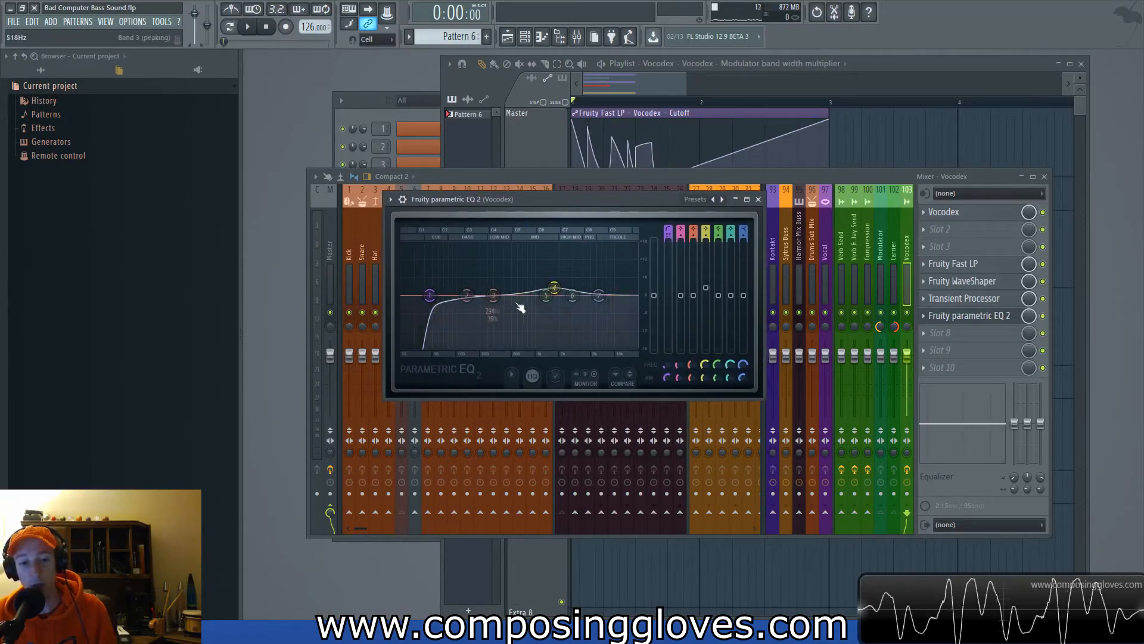
mouse_move(564, 292)
left_mouse_down()
mouse_move(516, 282)
mouse_move(586, 280)
mouse_move(471, 285)
mouse_move(558, 288)
mouse_move(546, 293)
left_mouse_up()
key("space")
key("space")
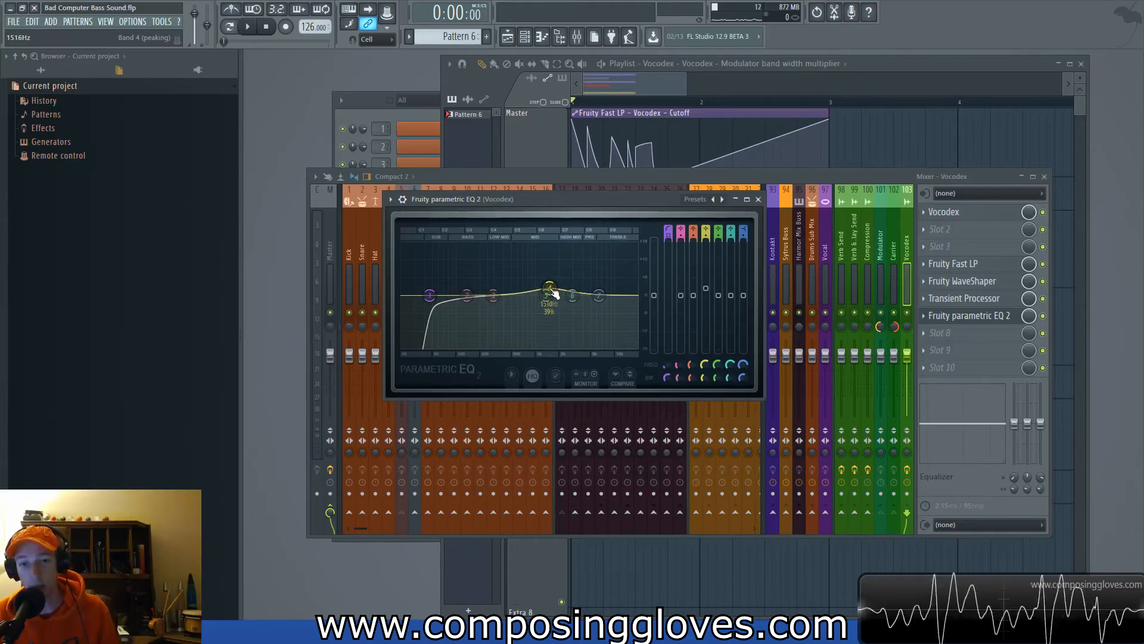
key("space")
mouse_move(553, 293)
left_mouse_down()
mouse_move(518, 292)
mouse_move(564, 293)
mouse_move(555, 295)
left_mouse_up()
key("space")
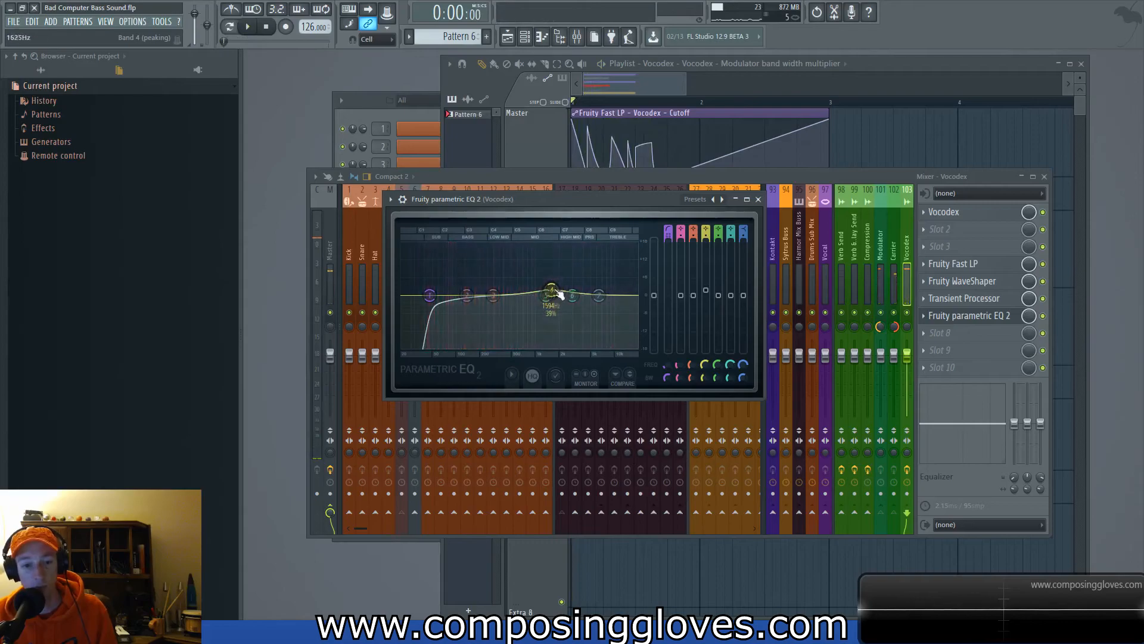
Soften the opening decay of the Fruity Fast LP Cutoff automation by adjusting the tension between points 1 and 2, and audition it
left_click(758, 199)
left_click(635, 146)
scroll(616, 153, "up", 2, "ctrl")
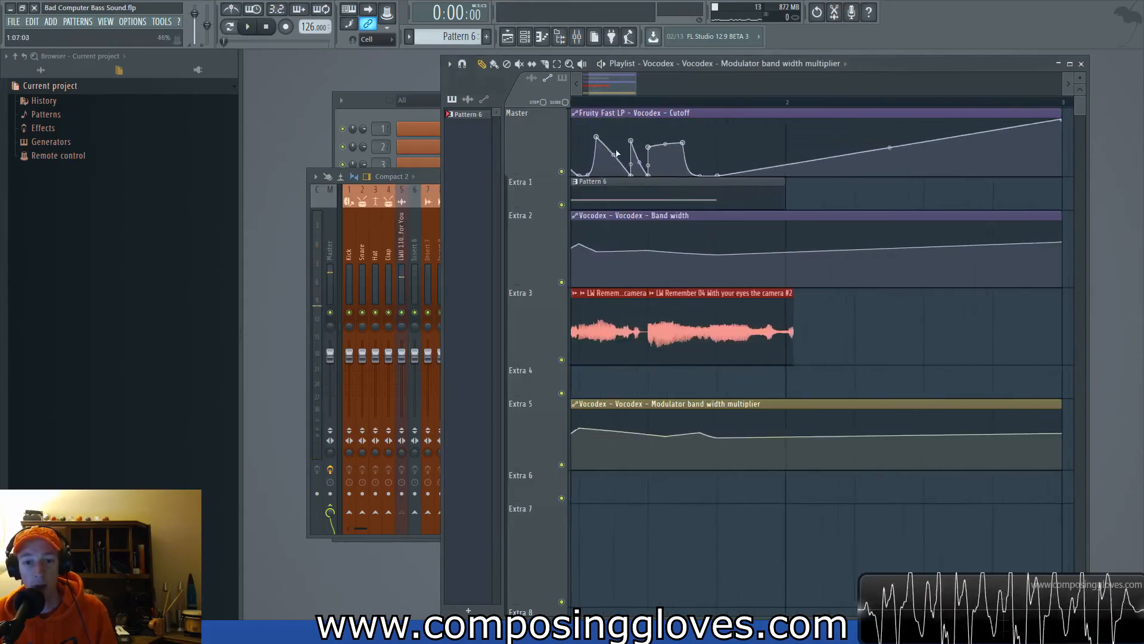
scroll(615, 154, "up", 3, "ctrl")
left_click_drag(605, 147, 605, 153)
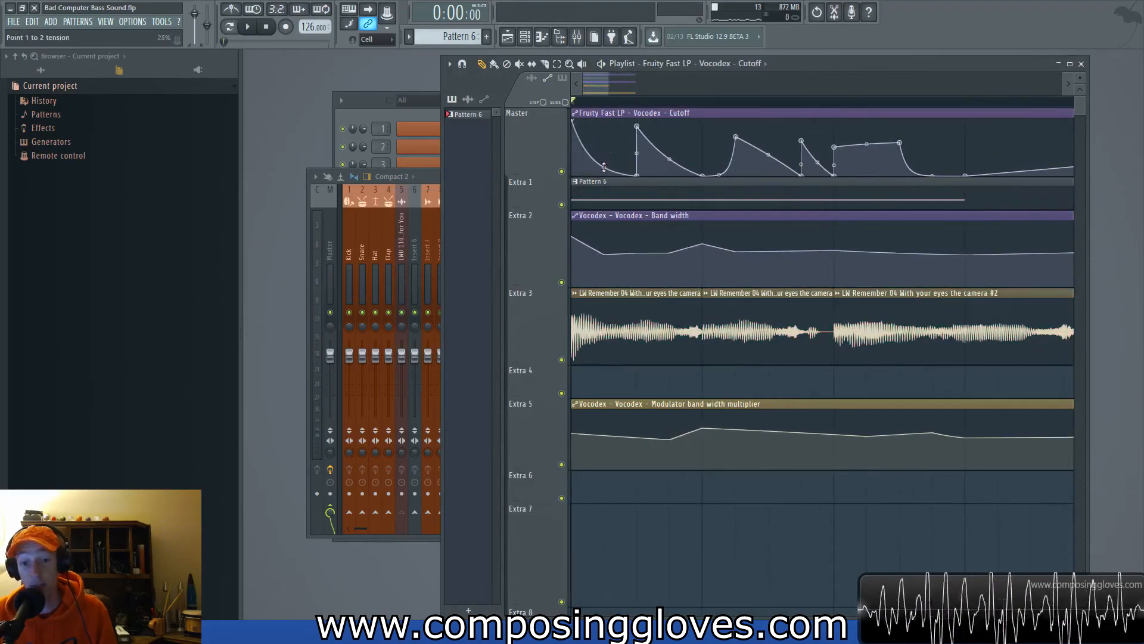
key("space")
key("space")
Shift the second peak of the Cutoff automation to 1:04:00 and audition the changed rhythm
left_click_drag(638, 126, 669, 126)
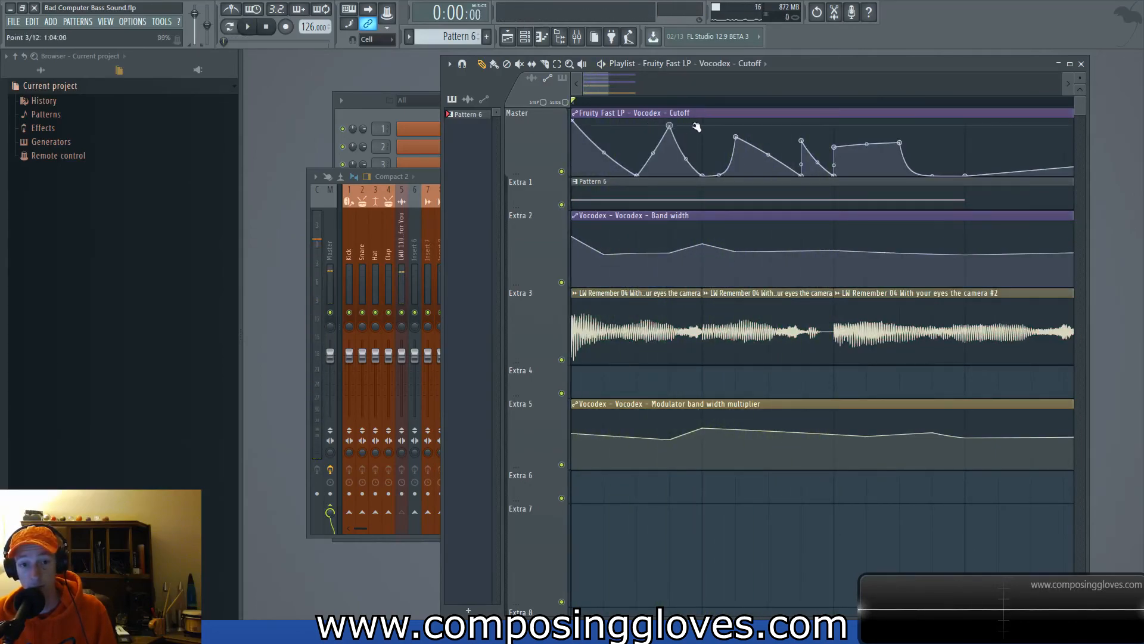
key("space")
key("space")
key("space")
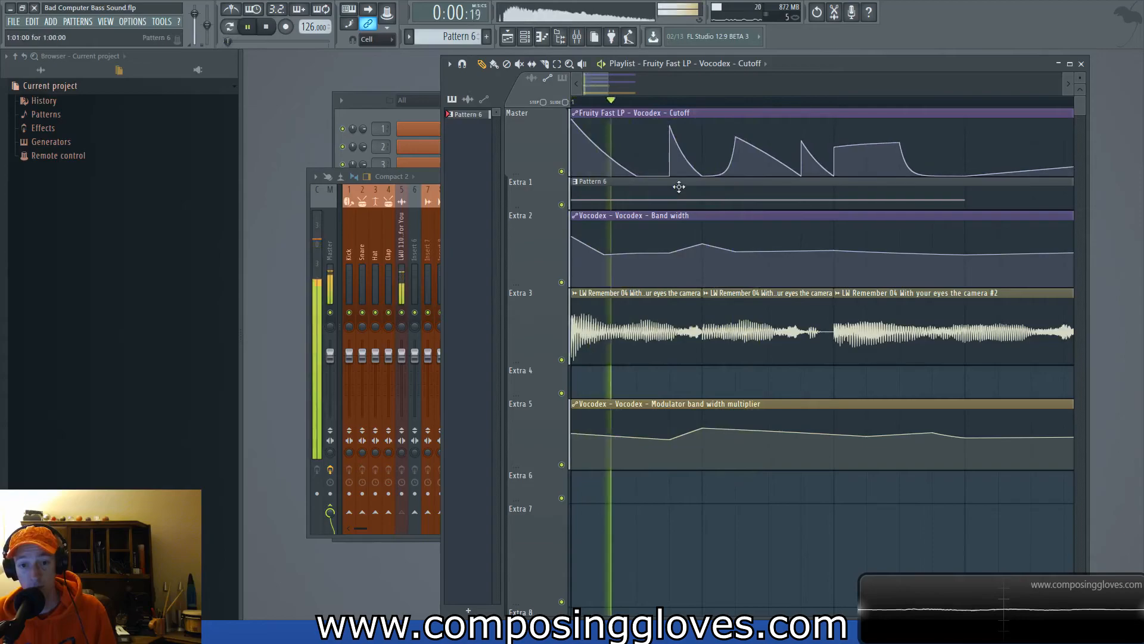
key("space")
Delete the extra point at the base of the second Cutoff peak and move the peak back above the preceding low point
right_click(671, 175)
left_click(691, 195)
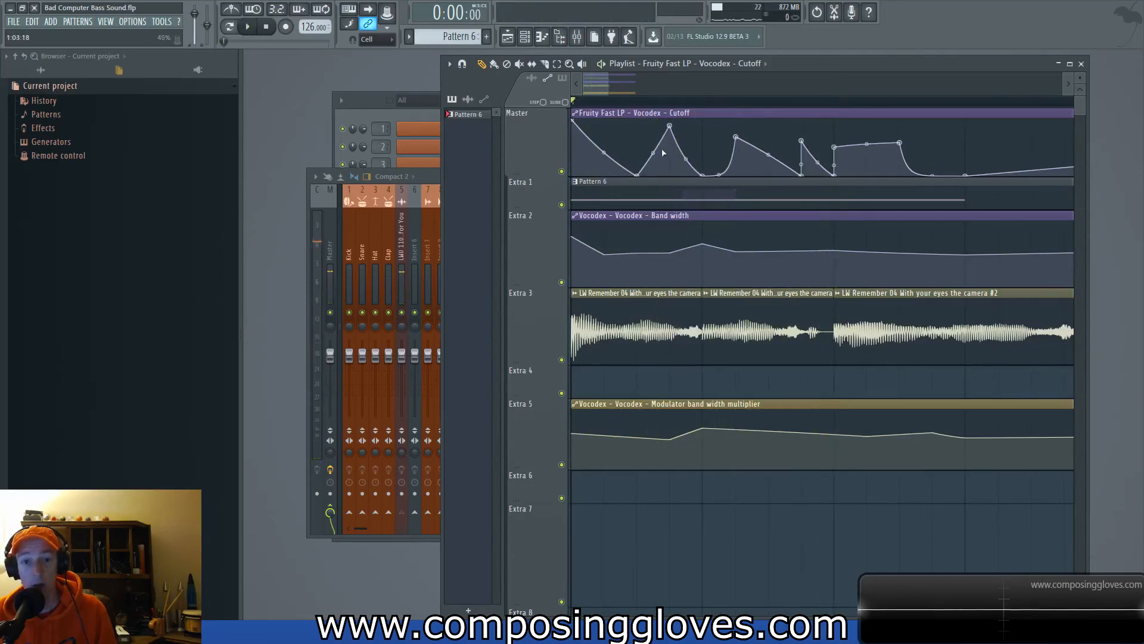
left_click_drag(670, 126, 637, 126)
scroll(736, 178, "down", 2)
scroll(738, 178, "down", 2)
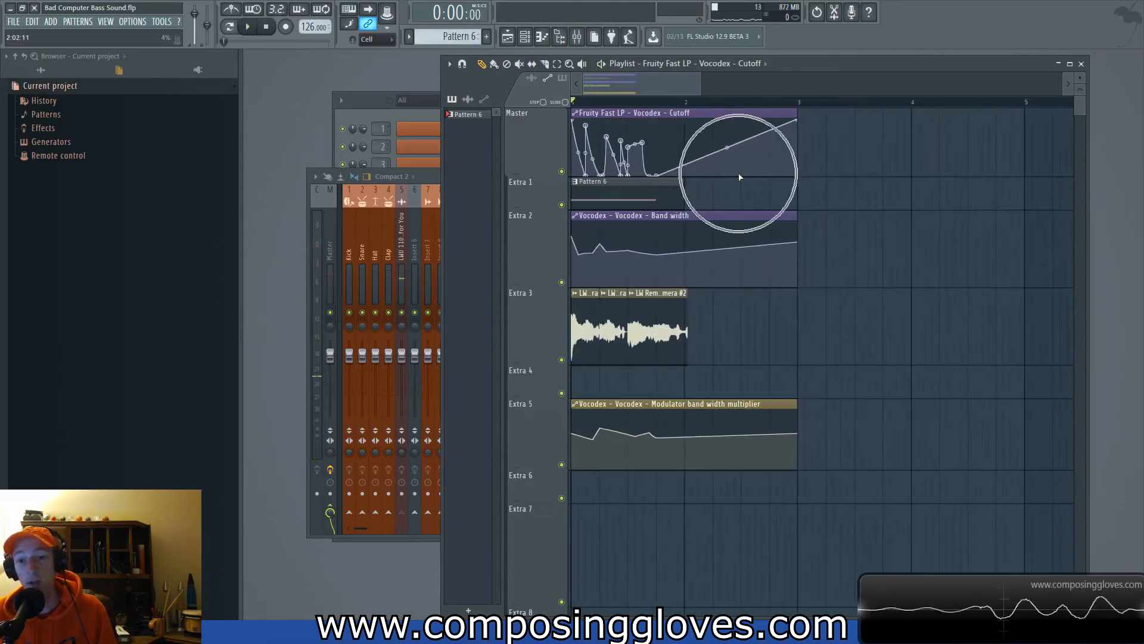